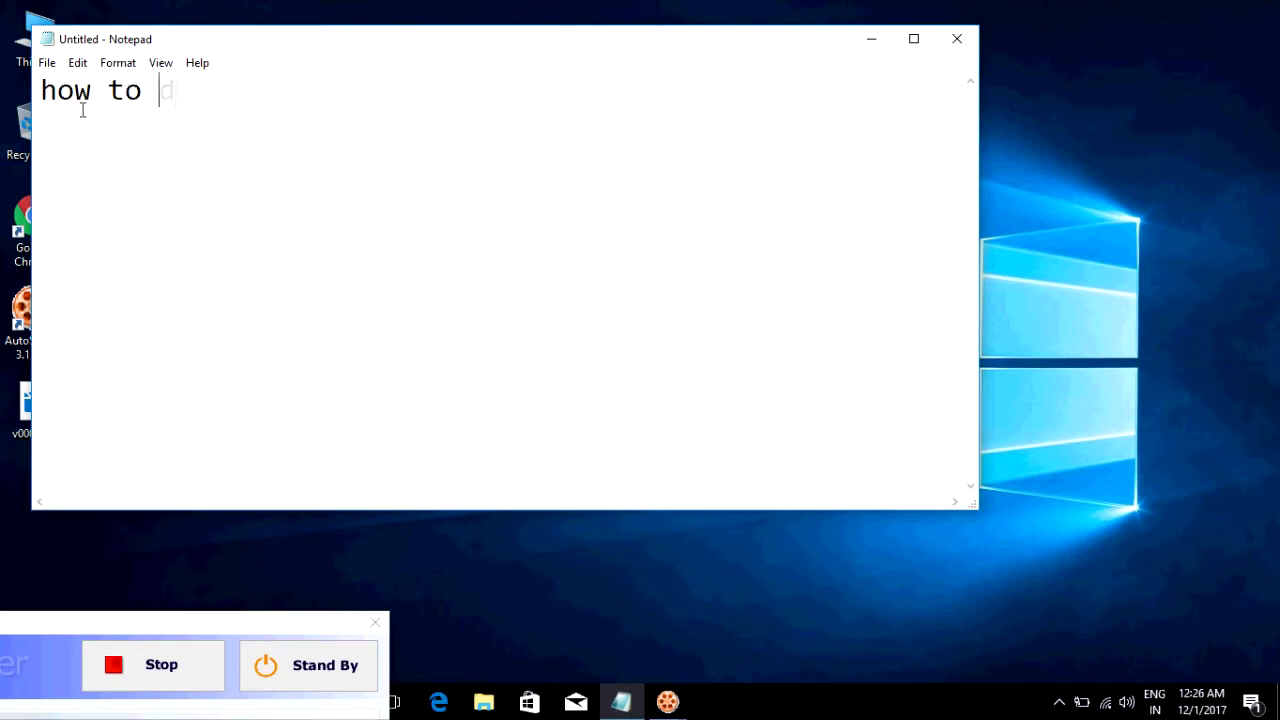
Complete the note's heading so it reads "how to download nd isntall driver on window 10/8/7".
{"action": "type", "text": "nloa"}
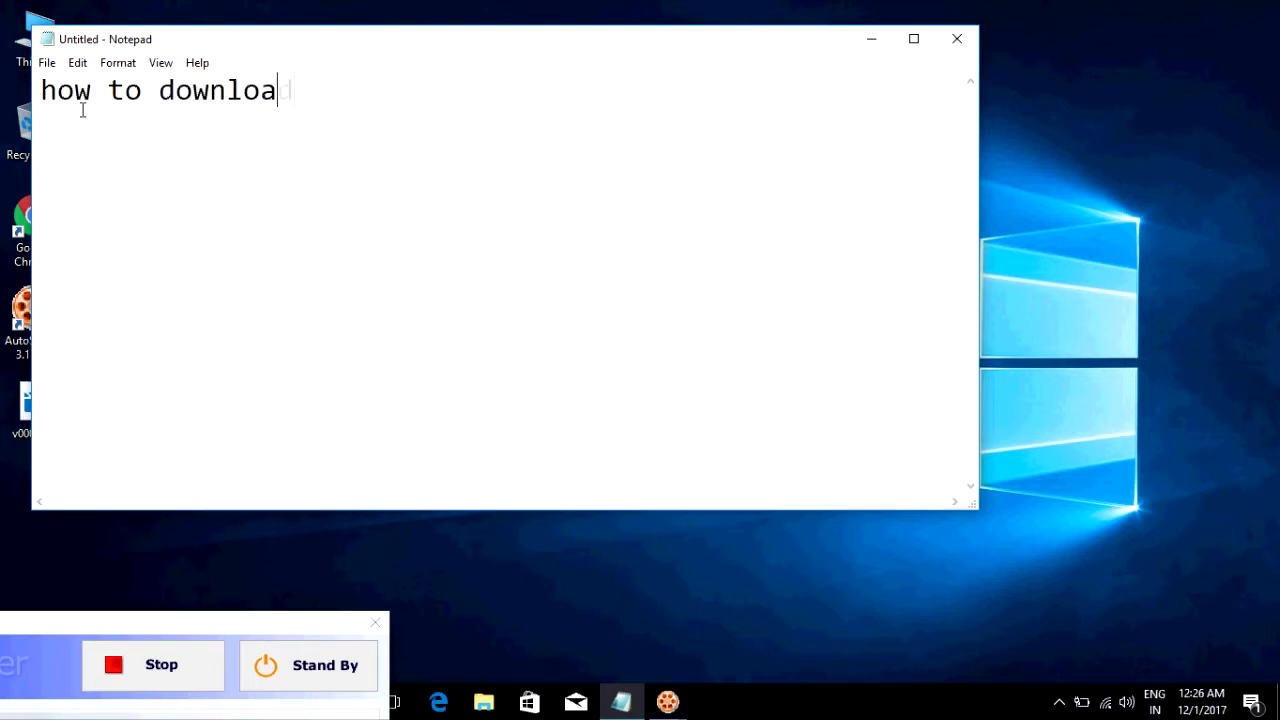
{"action": "type", "text": "d nd isnat"}
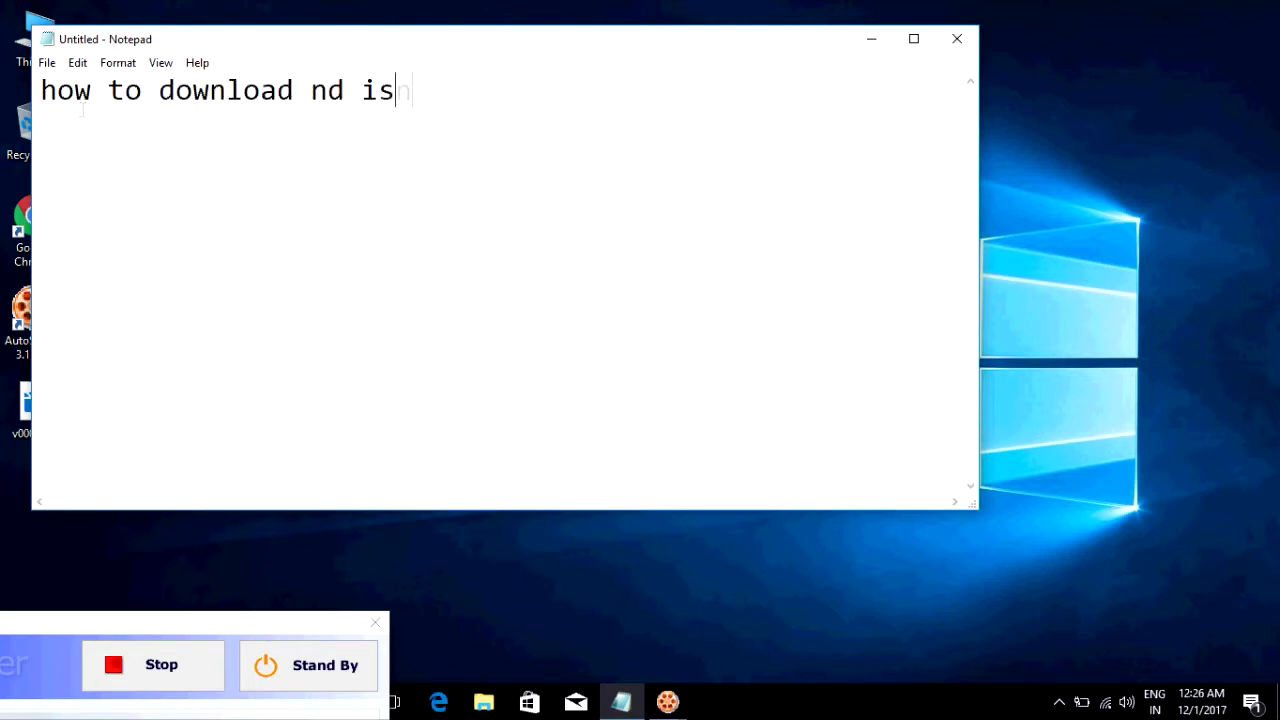
{"action": "type", "text": "ll"}
{"action": "key", "text": "BackSpace"}
{"action": "key", "text": "BackSpace"}
{"action": "key", "text": "BackSpace"}
{"action": "key", "text": "BackSpace"}
{"action": "type", "text": "tall "}
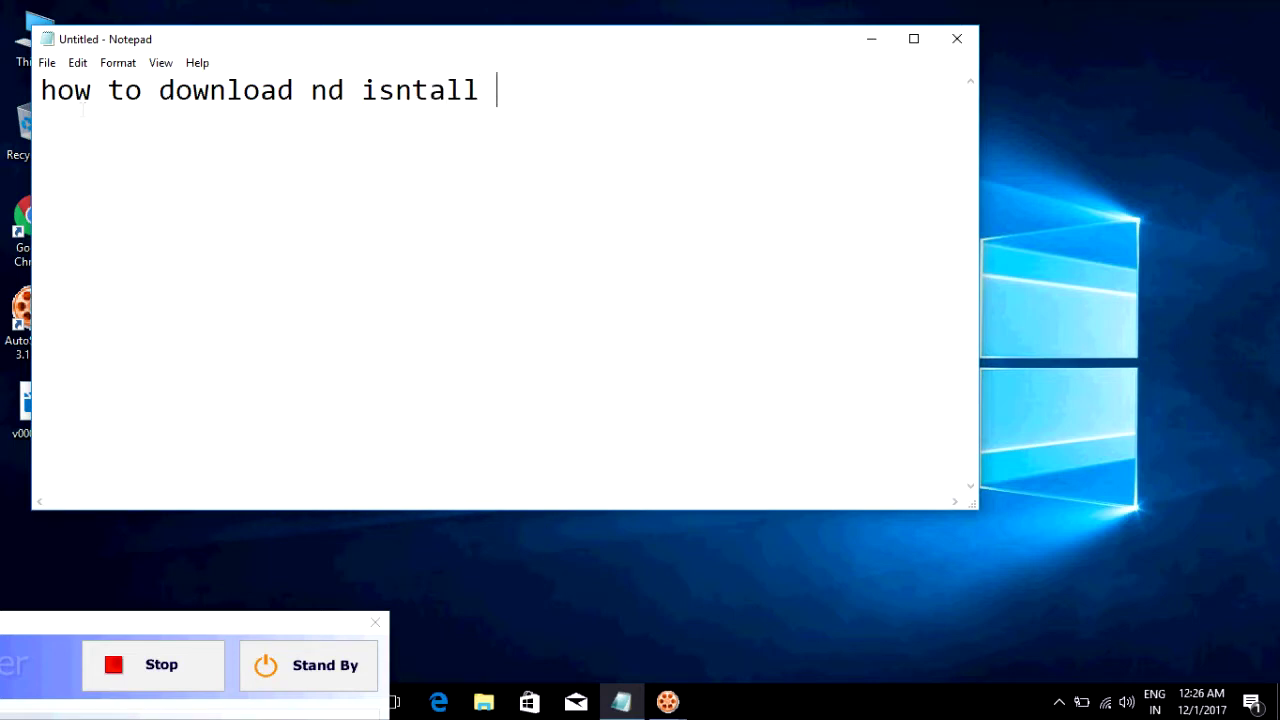
{"action": "type", "text": "driver on window 10/8/7"}
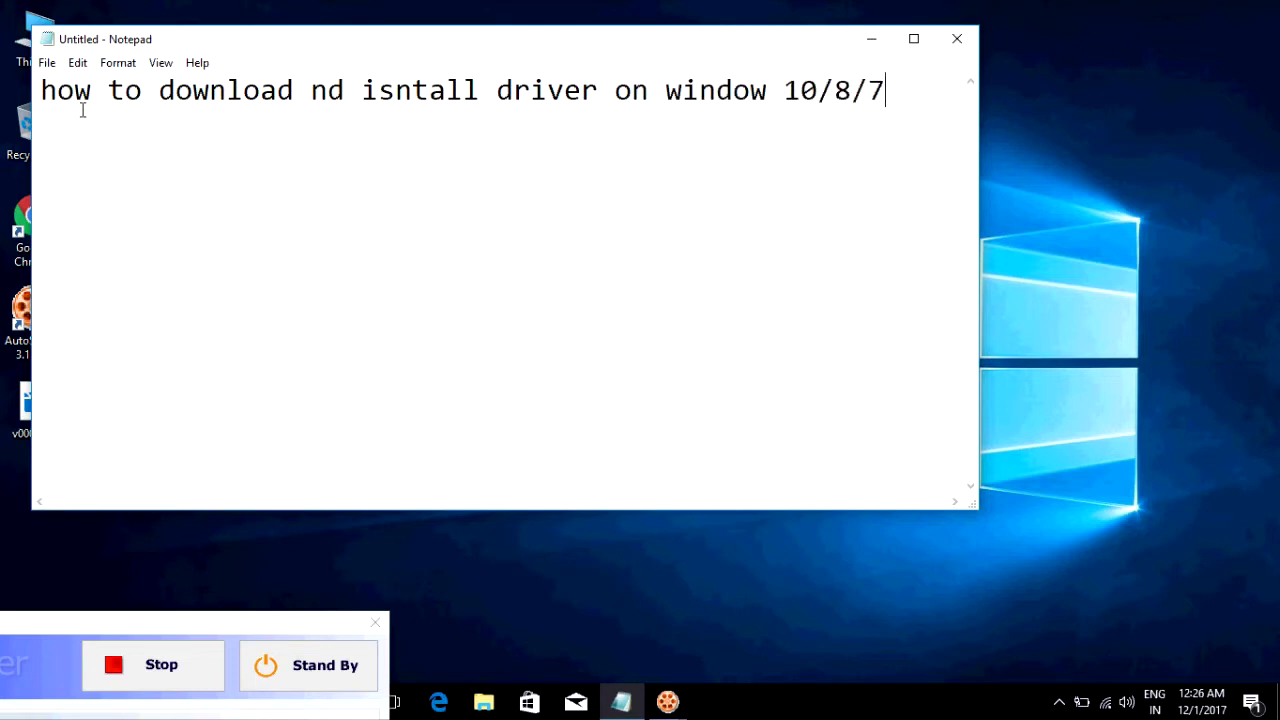
Add a second line to the note reading "1.downlaod nd install utorrntz softwaer".
{"action": "type", "text": "1."}
{"action": "type", "text": "u"}
{"action": "type", "text": "downlaod "}
{"action": "type", "text": "softe"}
{"action": "key", "text": "BackSpace"}
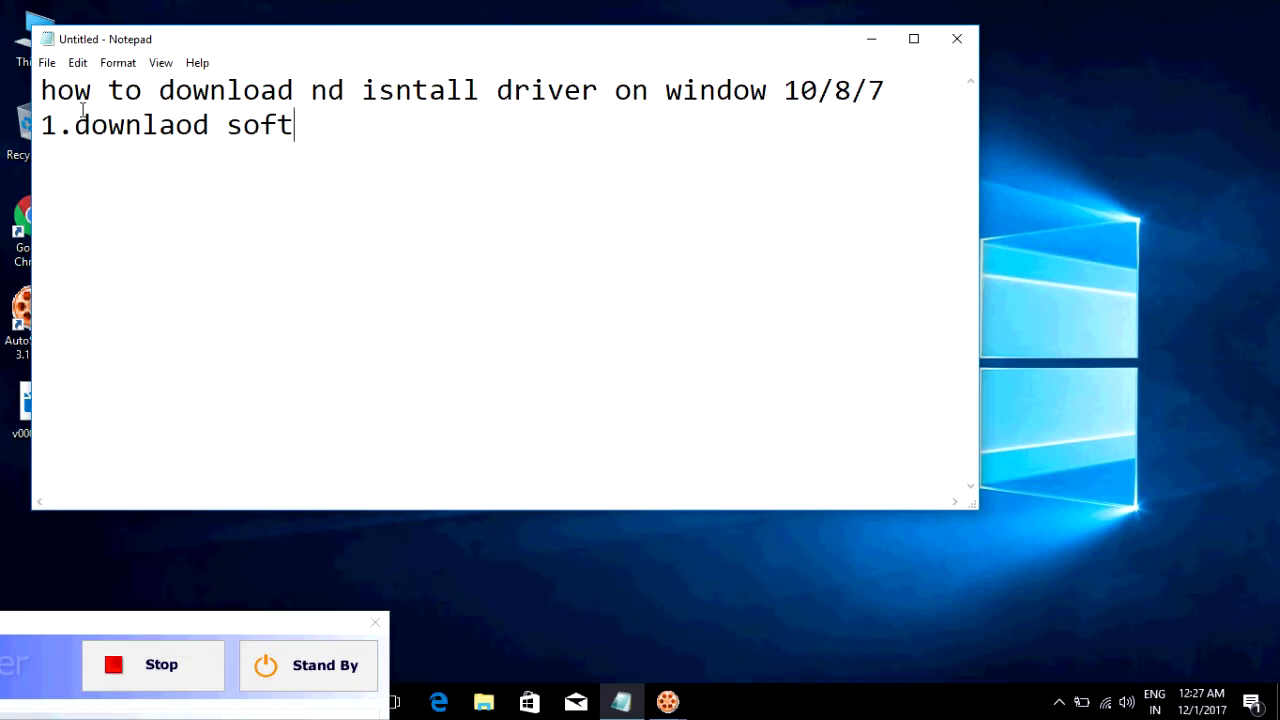
{"action": "key", "text": "BackSpace"}
{"action": "key", "text": "BackSpace"}
{"action": "key", "text": "BackSpace"}
{"action": "type", "text": "nd install "}
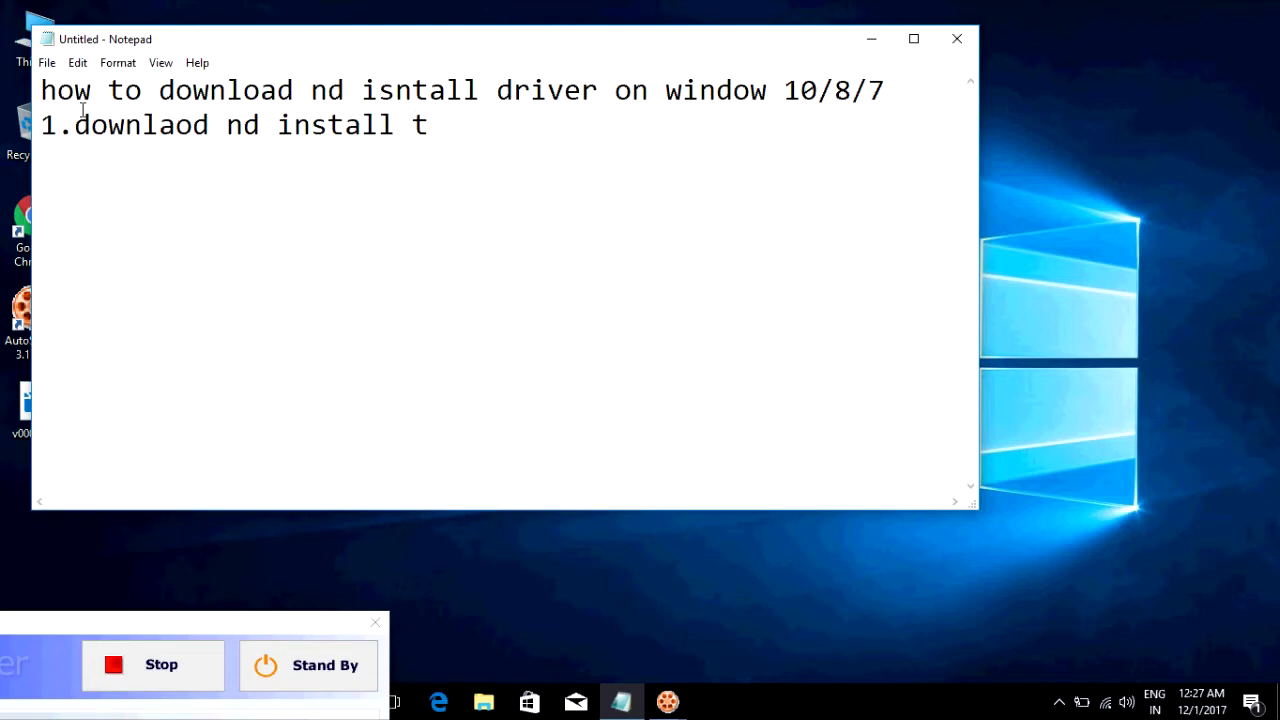
{"action": "type", "text": "utor"}
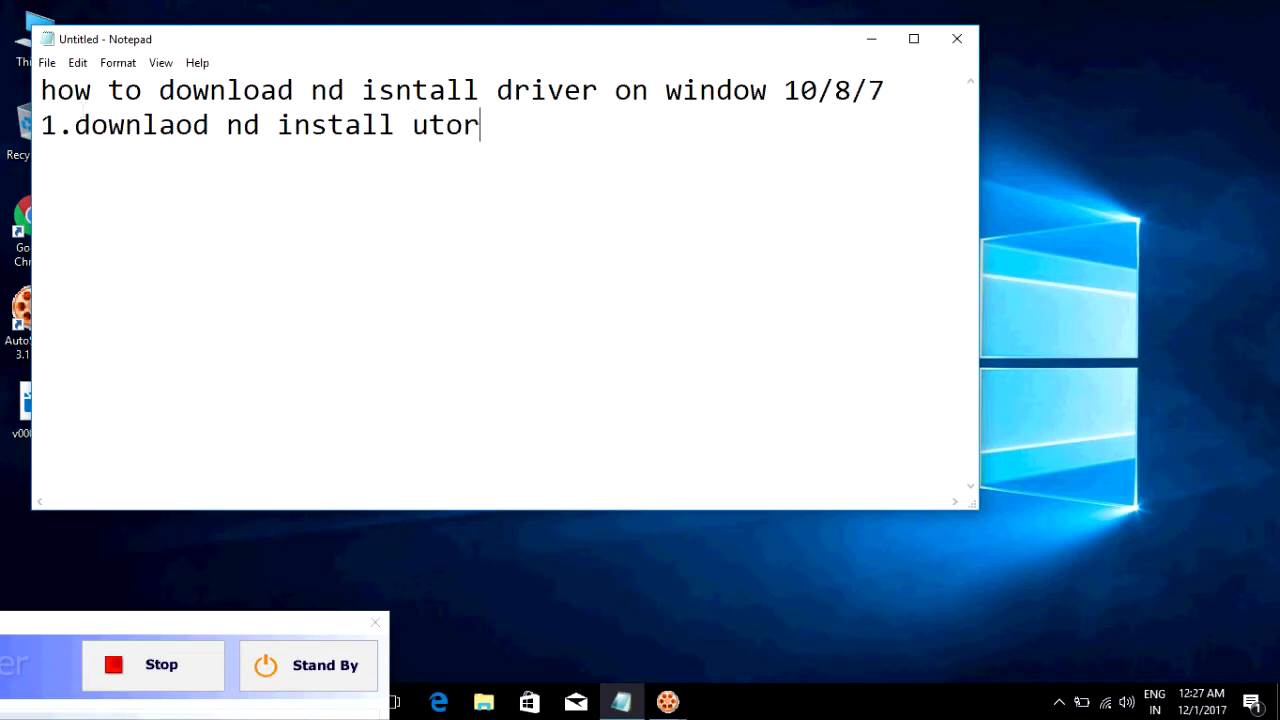
{"action": "type", "text": "rntz softwaer"}
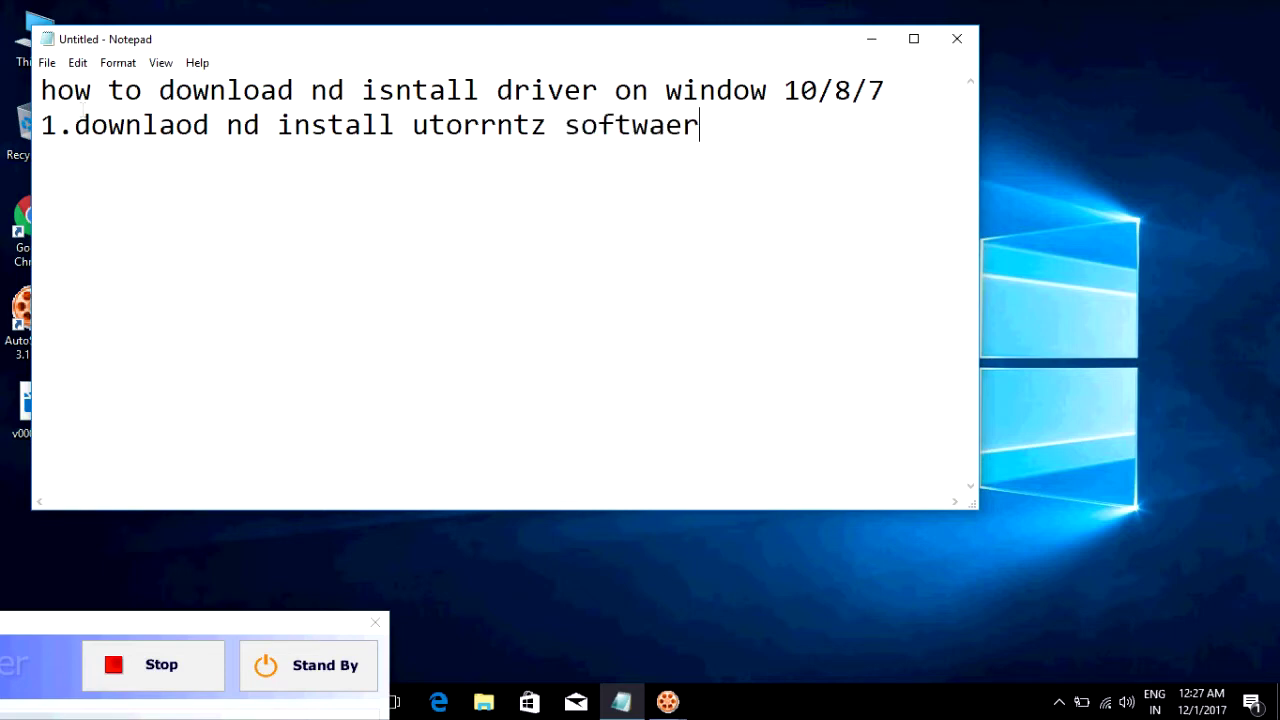
Open Google Chrome from the desktop and load the Google home page.
{"action": "left_click", "coordinate": [5, 213]}
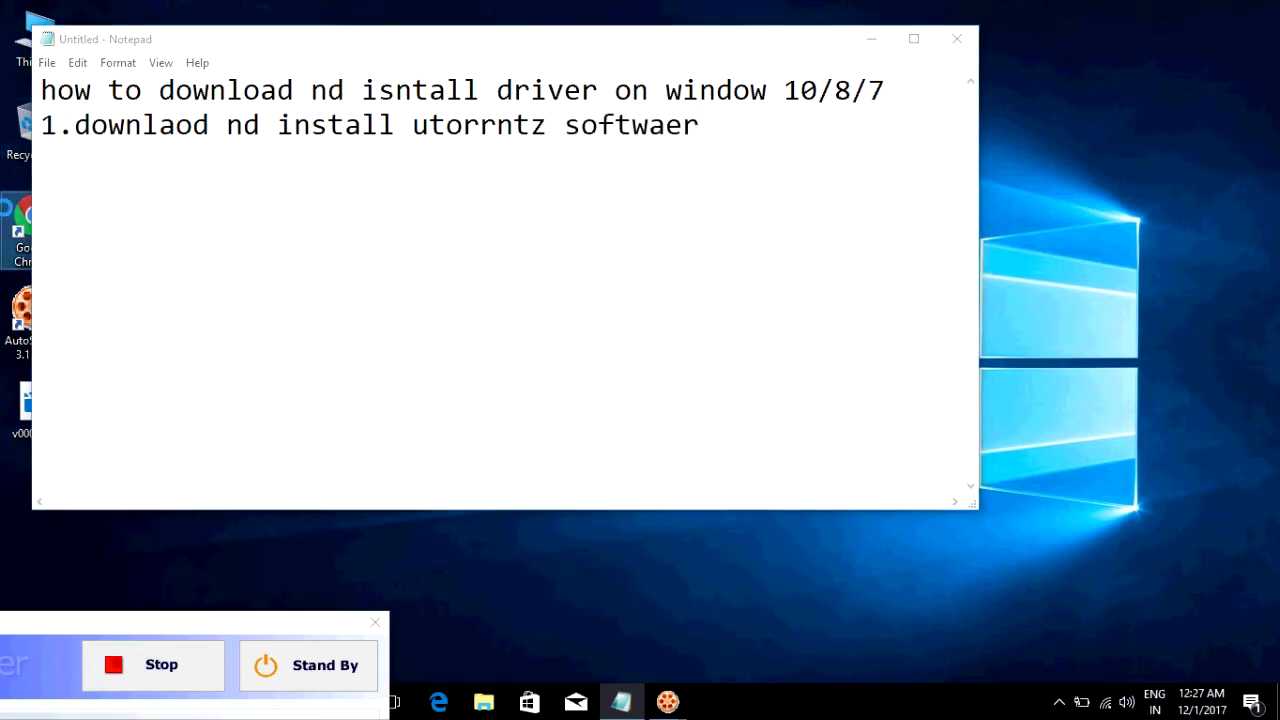
{"action": "right_click", "coordinate": [8, 203]}
{"action": "left_click", "coordinate": [35, 213]}
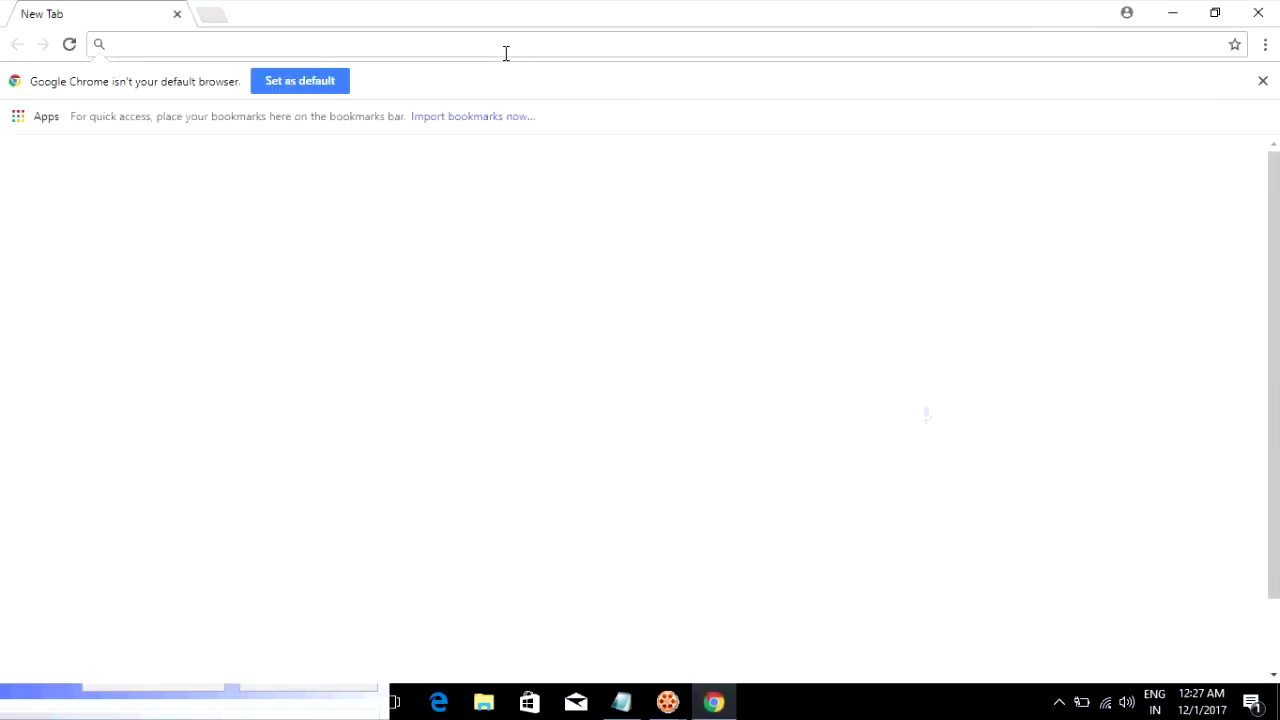
{"action": "type", "text": "goo"}
{"action": "key", "text": "Return"}
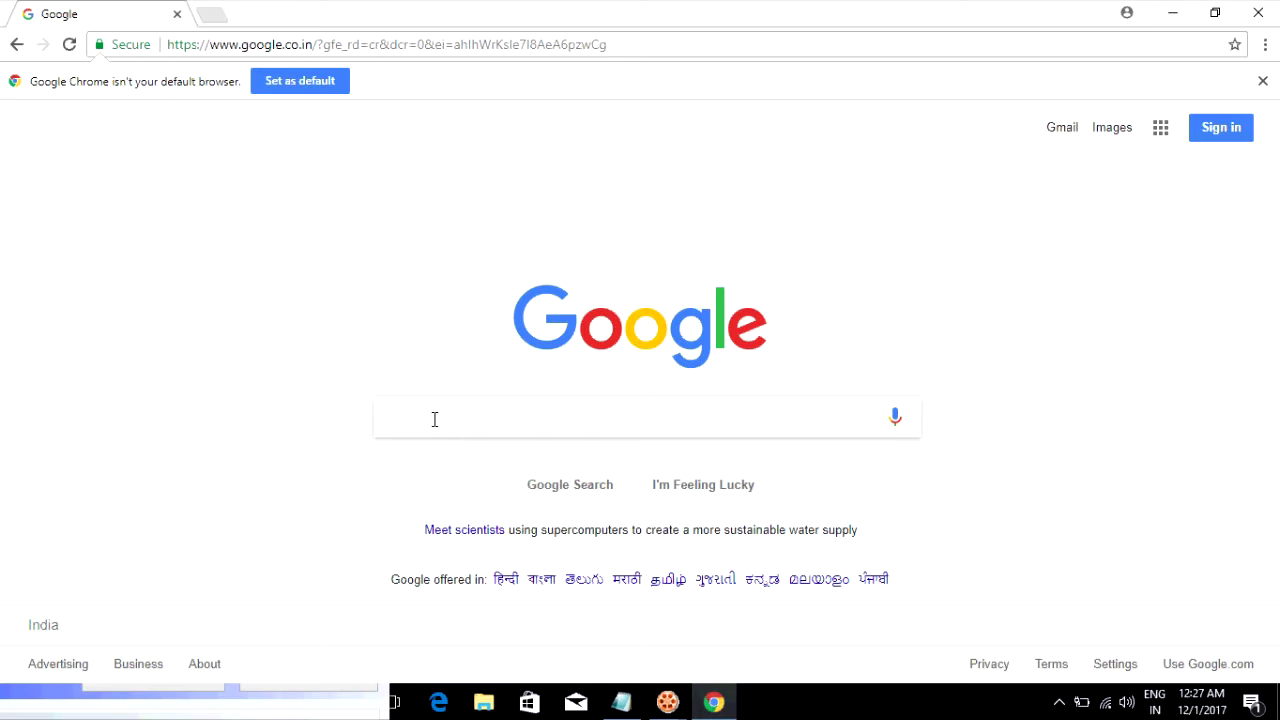
Search Google for "utorrent download".
{"action": "type", "text": "t"}
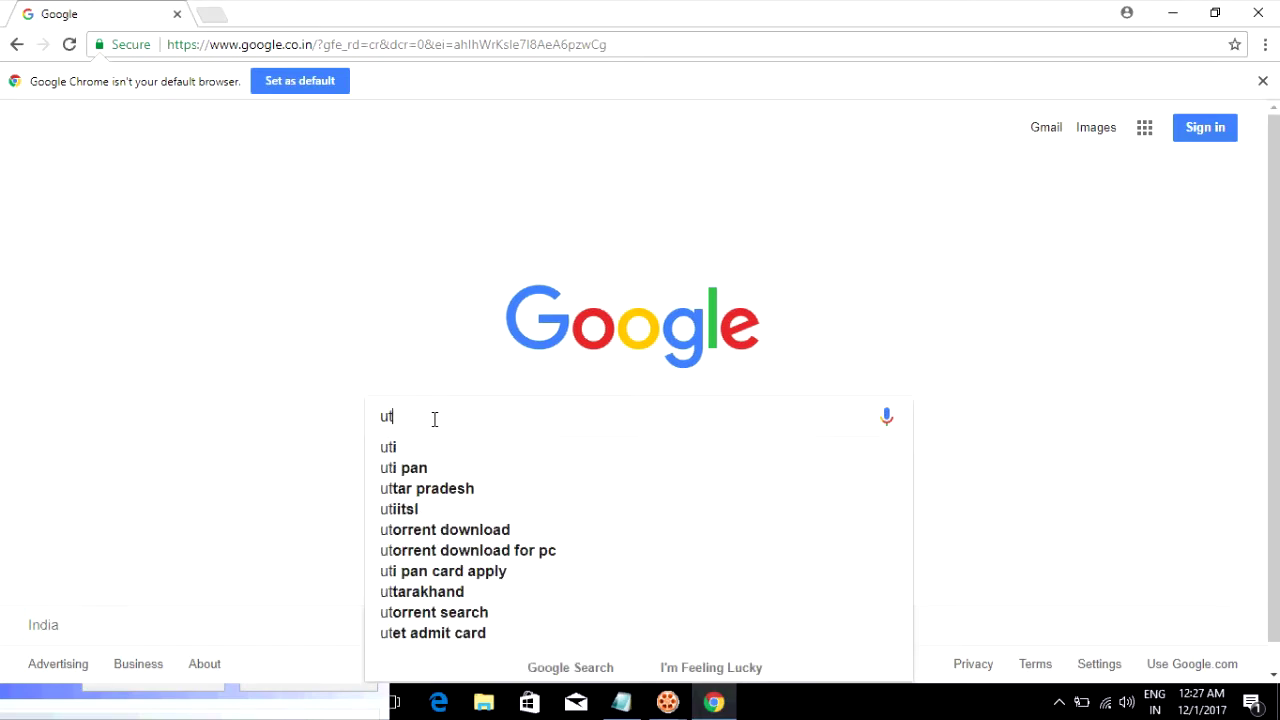
{"action": "type", "text": "o"}
{"action": "key", "text": "Down"}
{"action": "key", "text": "Return"}
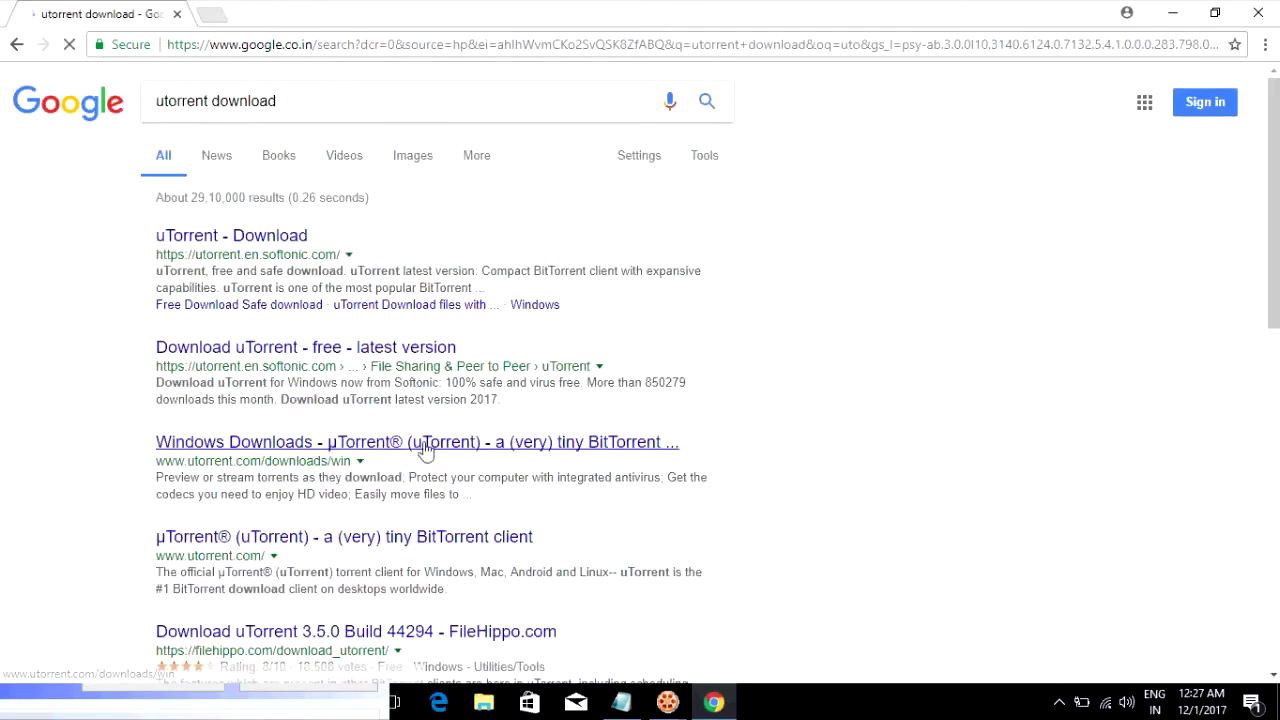
Open the Windows Downloads result on utorrent.com and download µTorrent Stable (3.5.0 build 44294).
{"action": "left_click", "coordinate": [471, 443]}
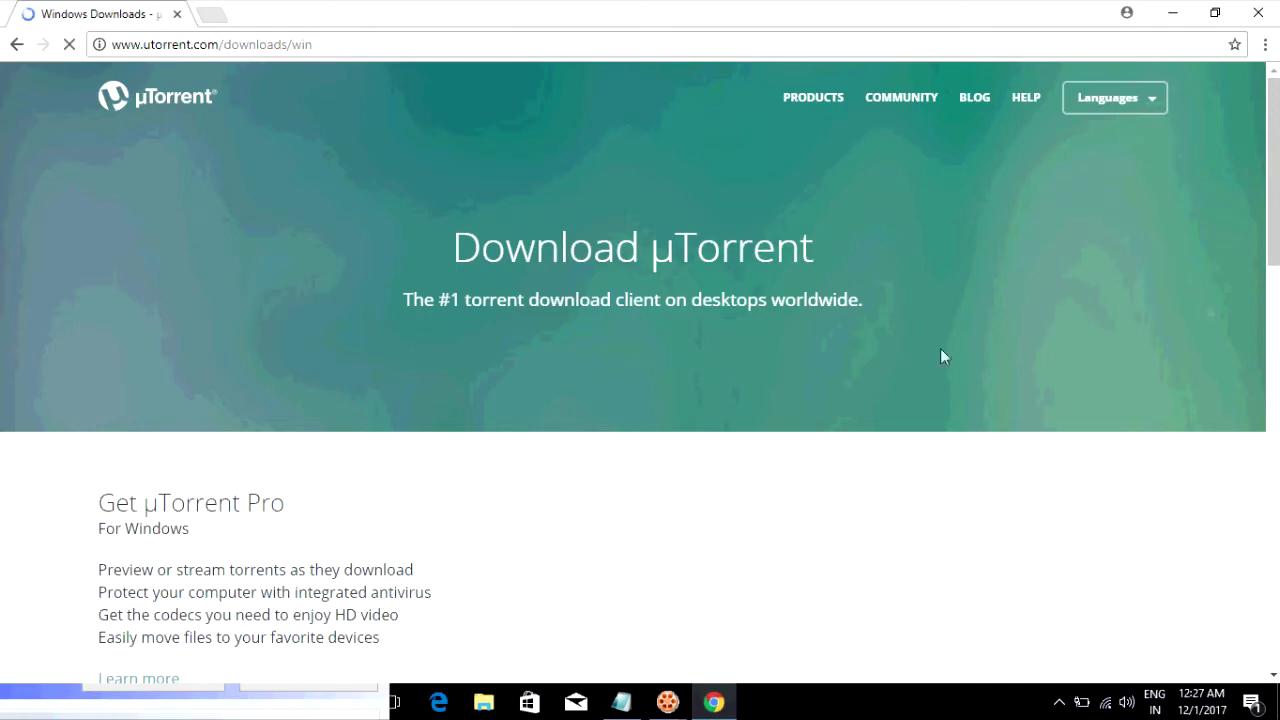
{"action": "left_click_drag", "start_coordinate": [1262, 247], "coordinate": [1263, 398]}
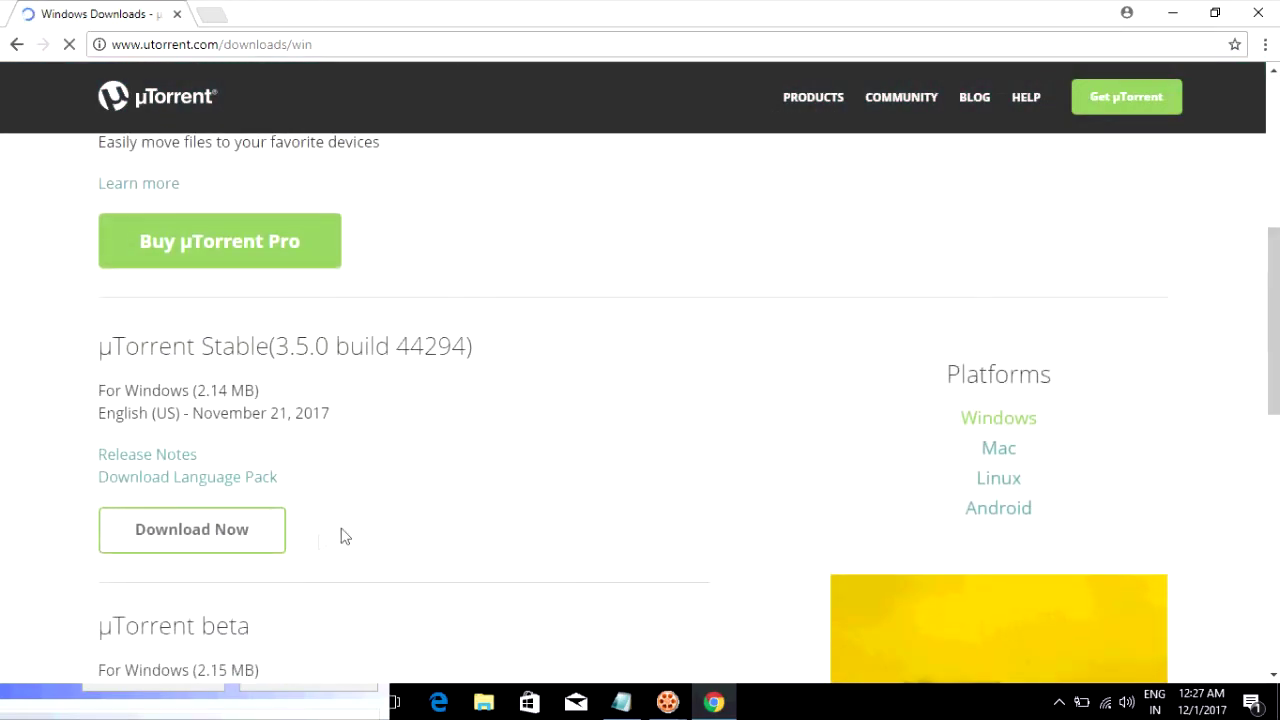
{"action": "left_click", "coordinate": [227, 533]}
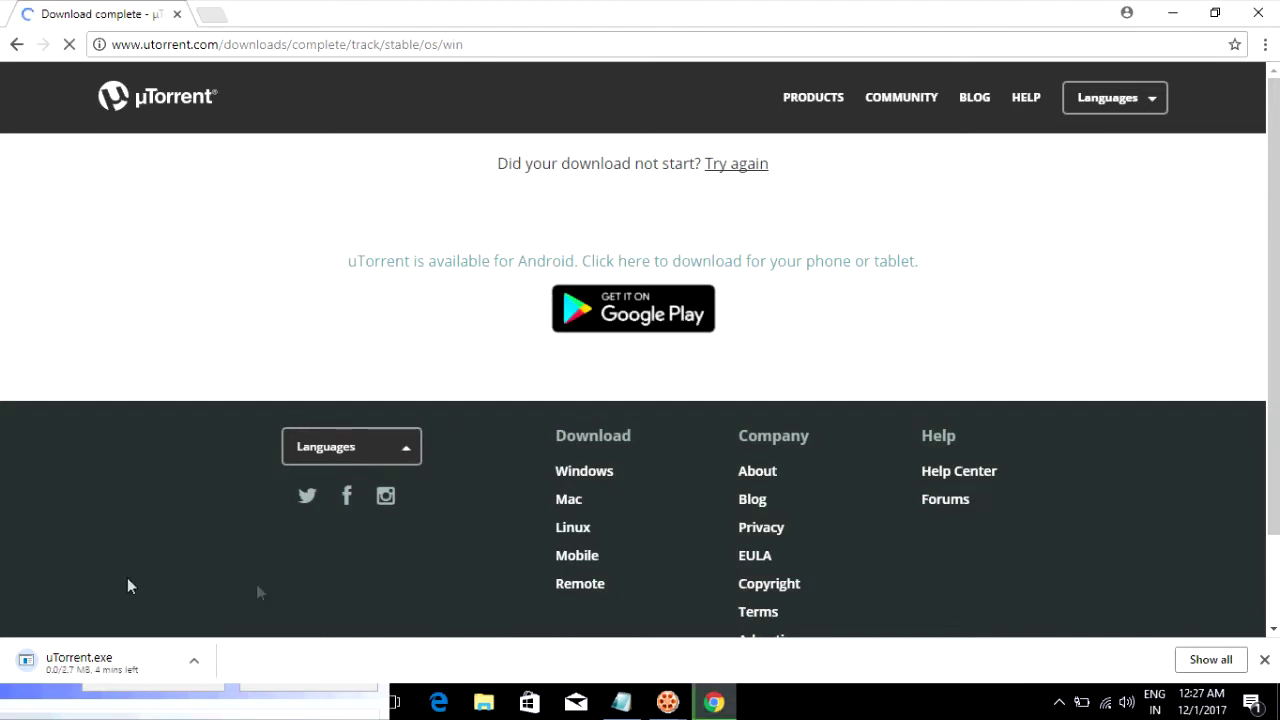
Switch to Notepad, add the line "2.download softwaer driver pack solution", and minimize the note.
{"action": "left_click", "coordinate": [624, 703]}
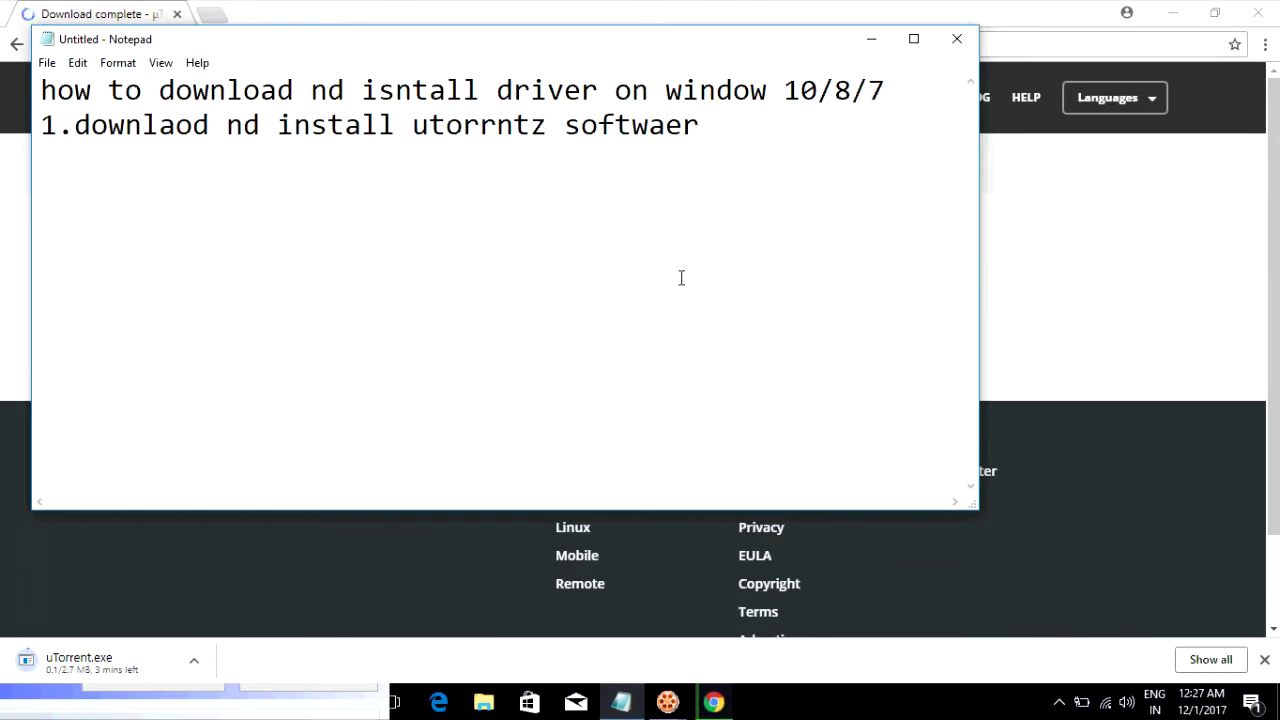
{"action": "type", "text": "2.download softw"}
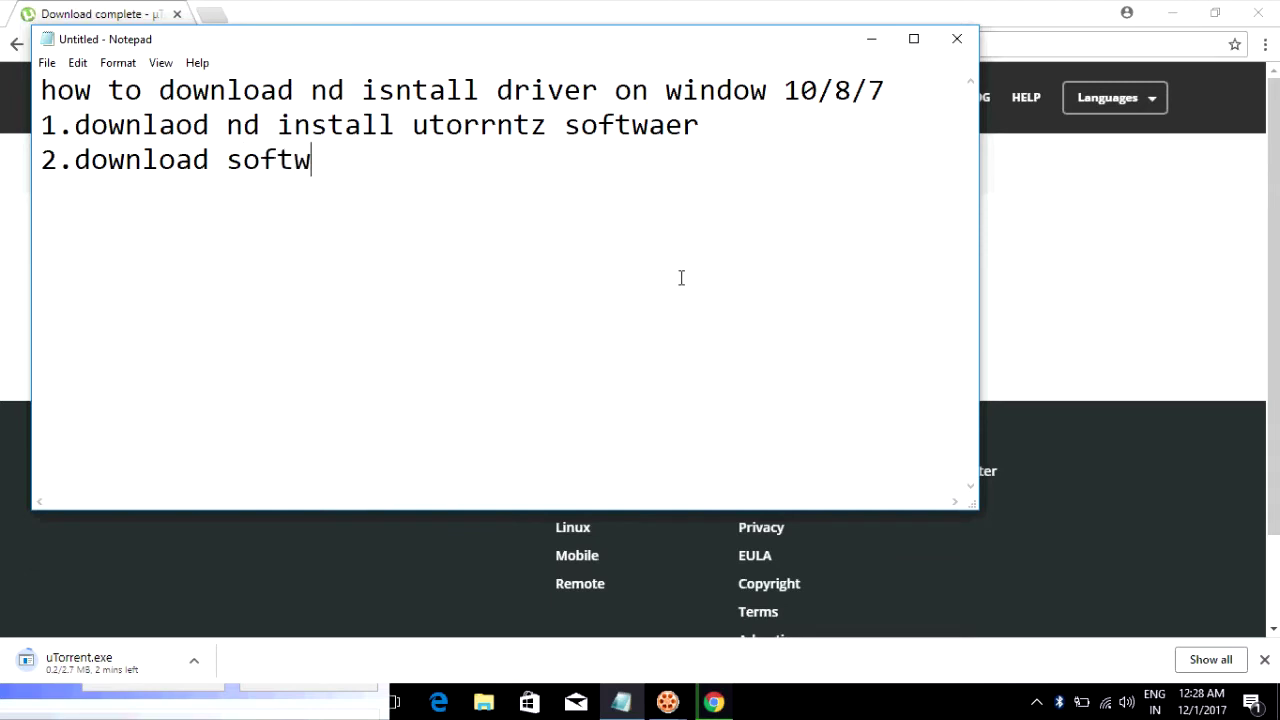
{"action": "type", "text": "aer driver "}
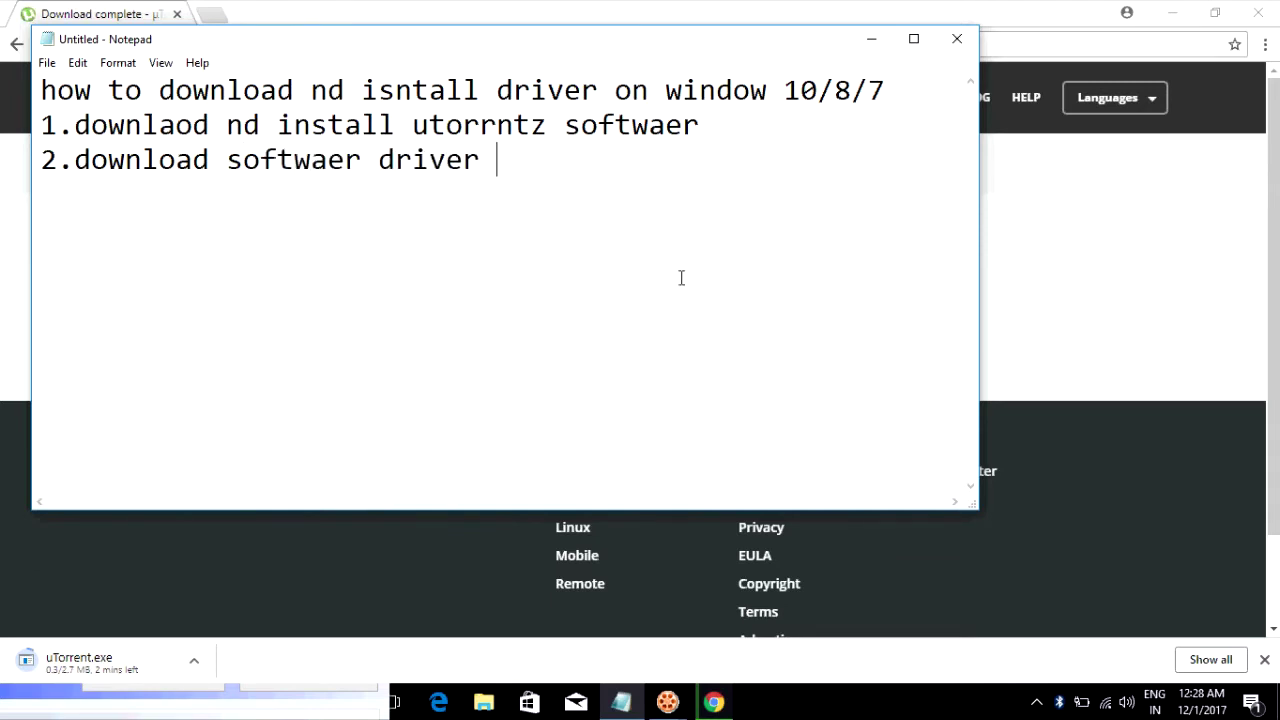
{"action": "type", "text": "pack so"}
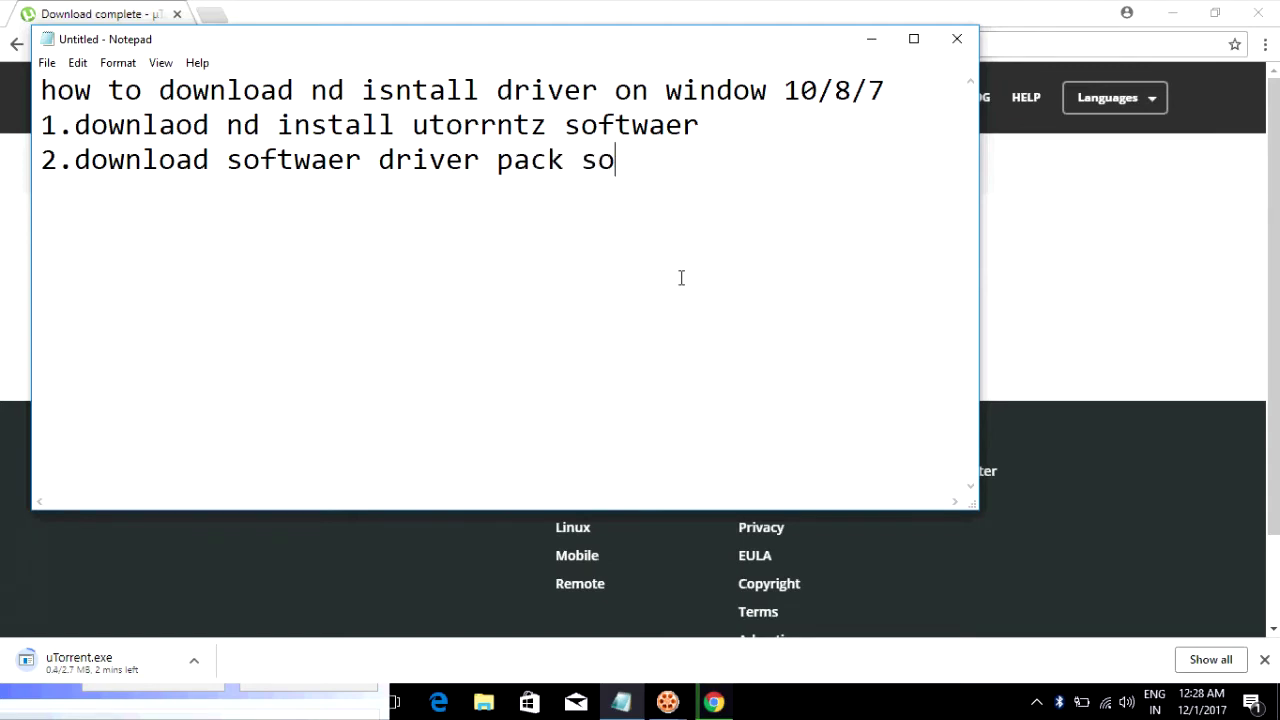
{"action": "type", "text": "lution"}
{"action": "left_click", "coordinate": [862, 44]}
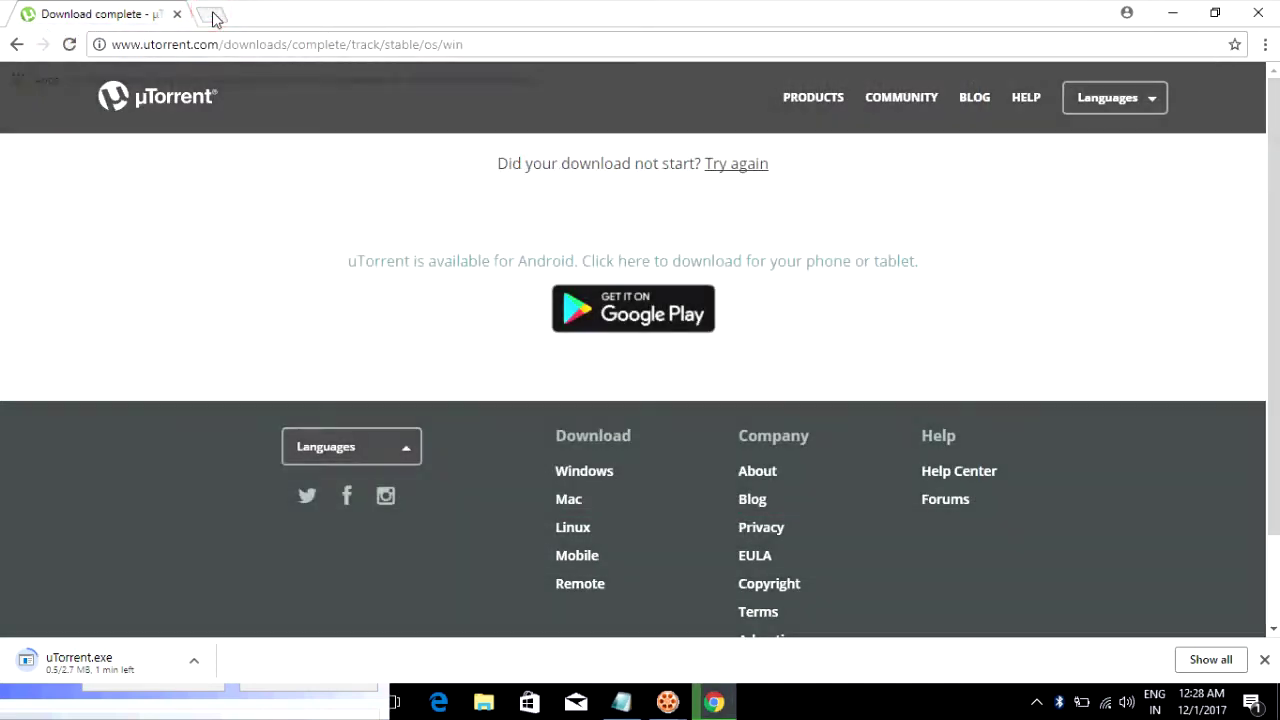
Load google.com in a new Chrome tab and search for "drp.com".
{"action": "left_click", "coordinate": [212, 15]}
{"action": "type", "text": "google.com"}
{"action": "key", "text": "Return"}
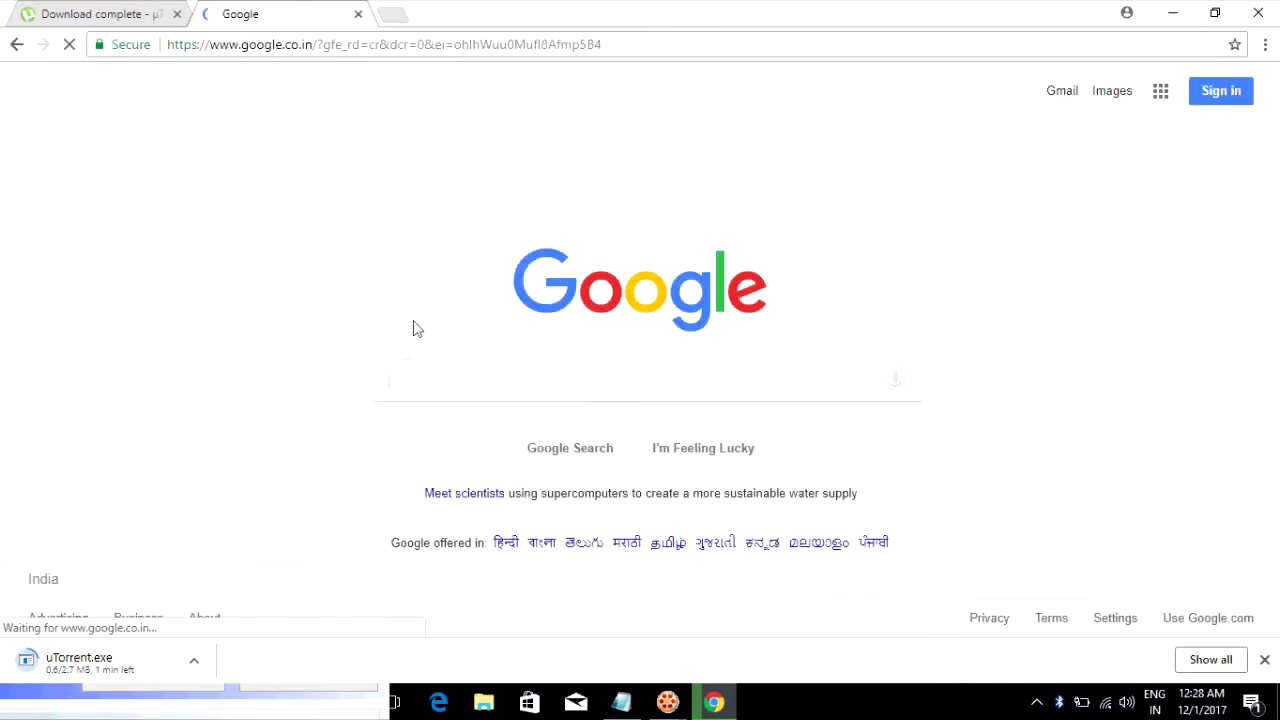
{"action": "type", "text": "drp.com"}
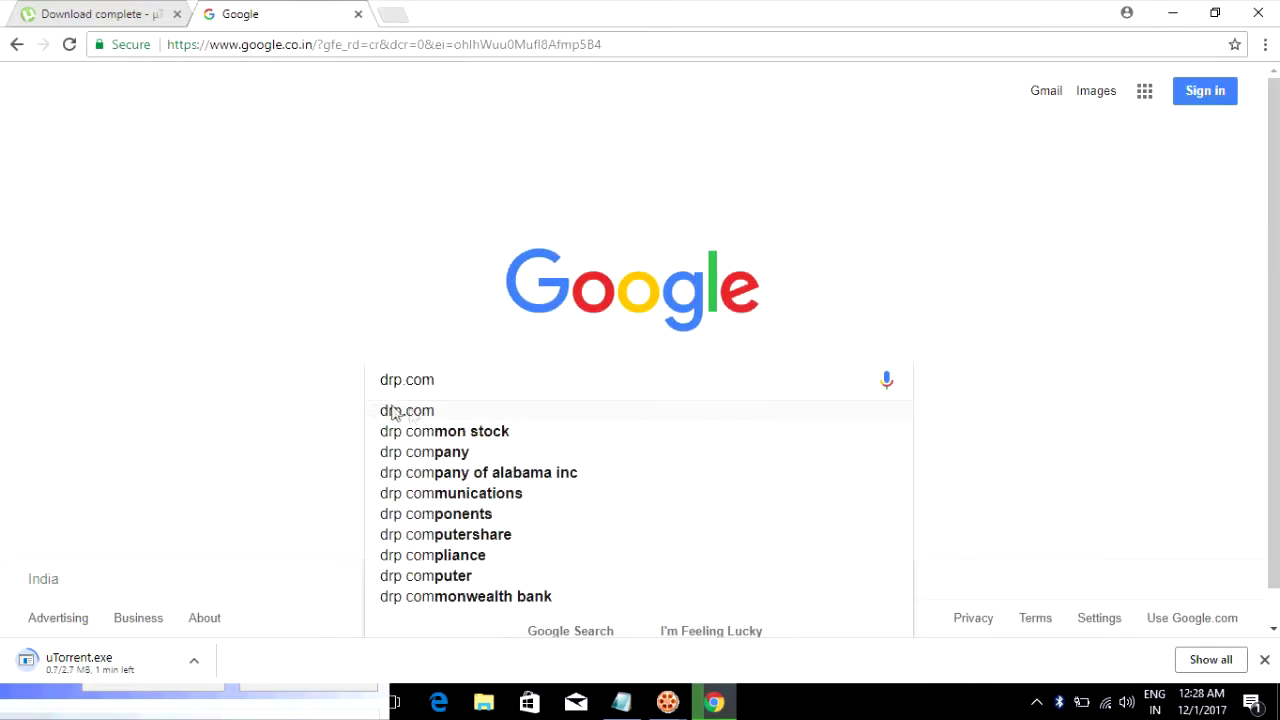
{"action": "left_click", "coordinate": [411, 418]}
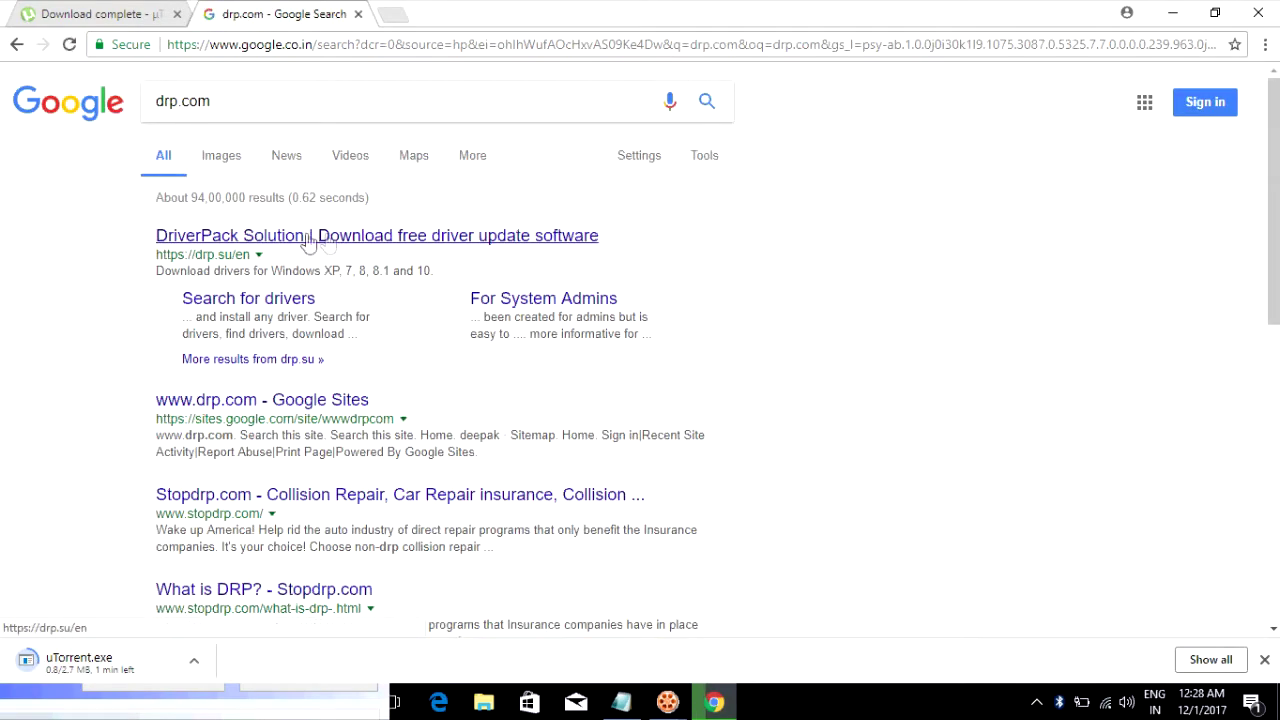
Open the DriverPack Solution site from the results and bring up its other DriverPack versions.
{"action": "left_click", "coordinate": [307, 236]}
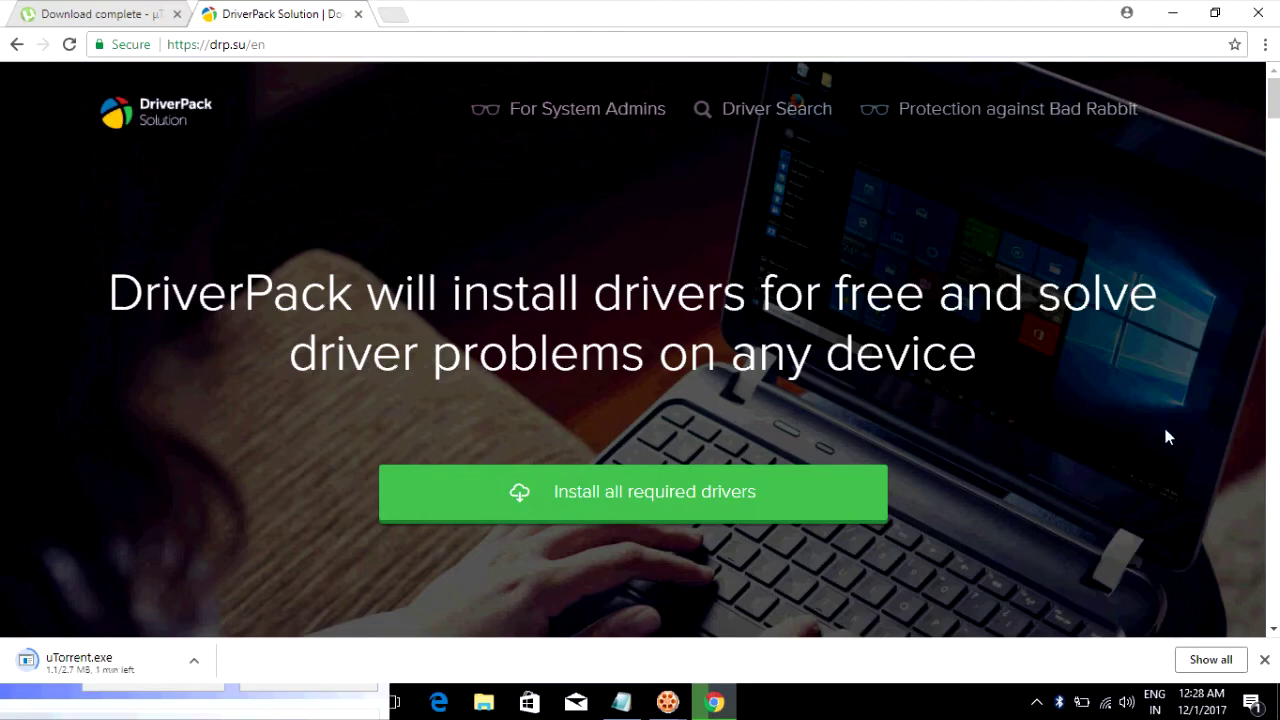
{"action": "left_click_drag", "start_coordinate": [1274, 118], "coordinate": [1275, 271]}
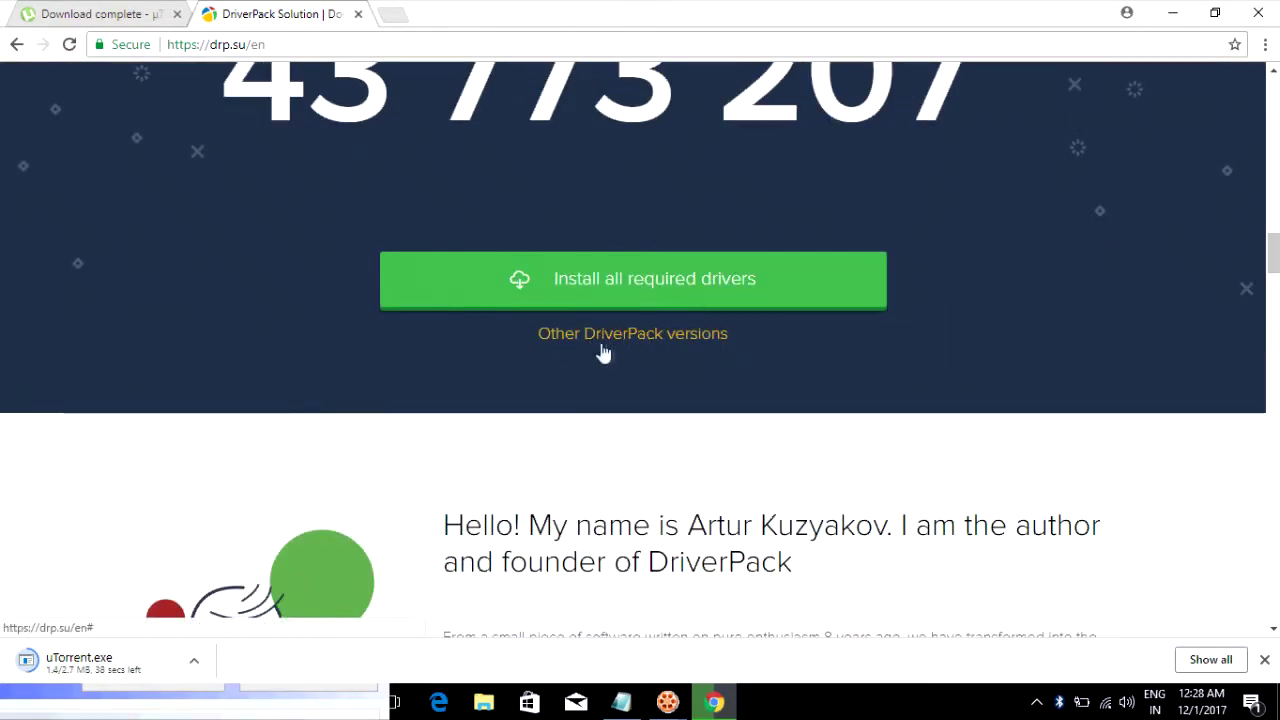
{"action": "left_click", "coordinate": [662, 336]}
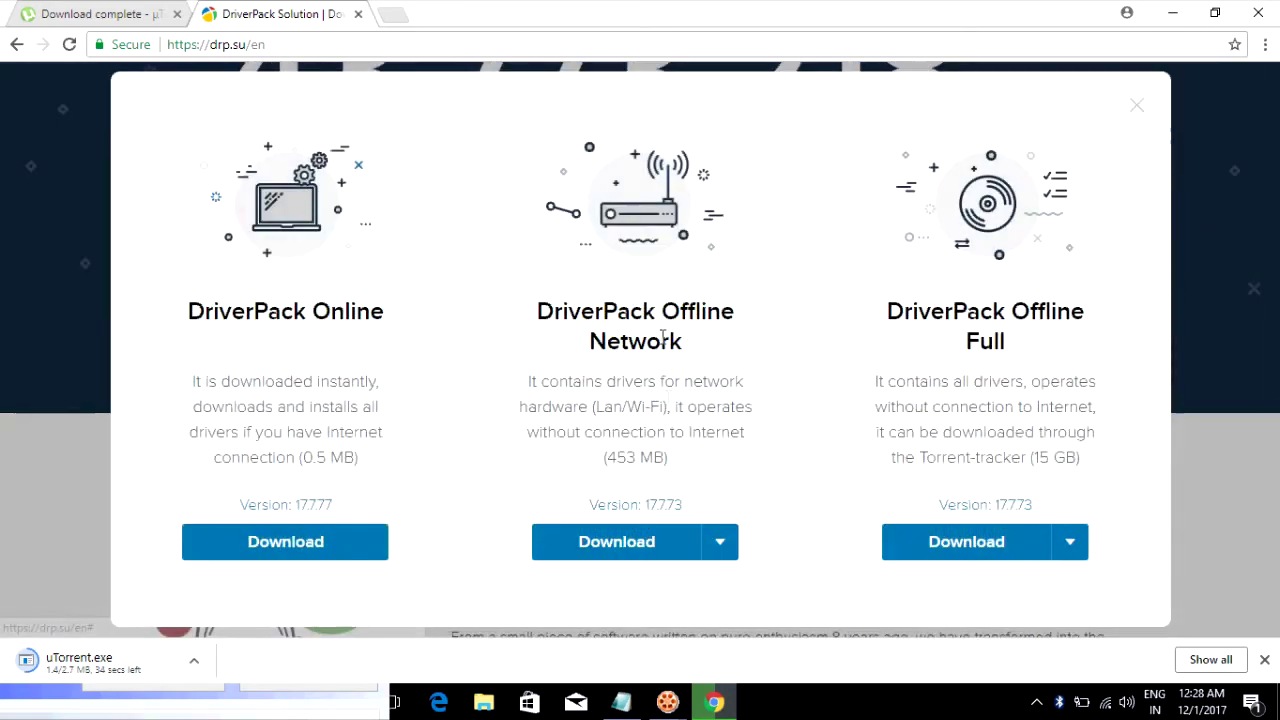
Switch to Notepad, add the line "pls download file offline", and minimize the note.
{"action": "left_click", "coordinate": [636, 703]}
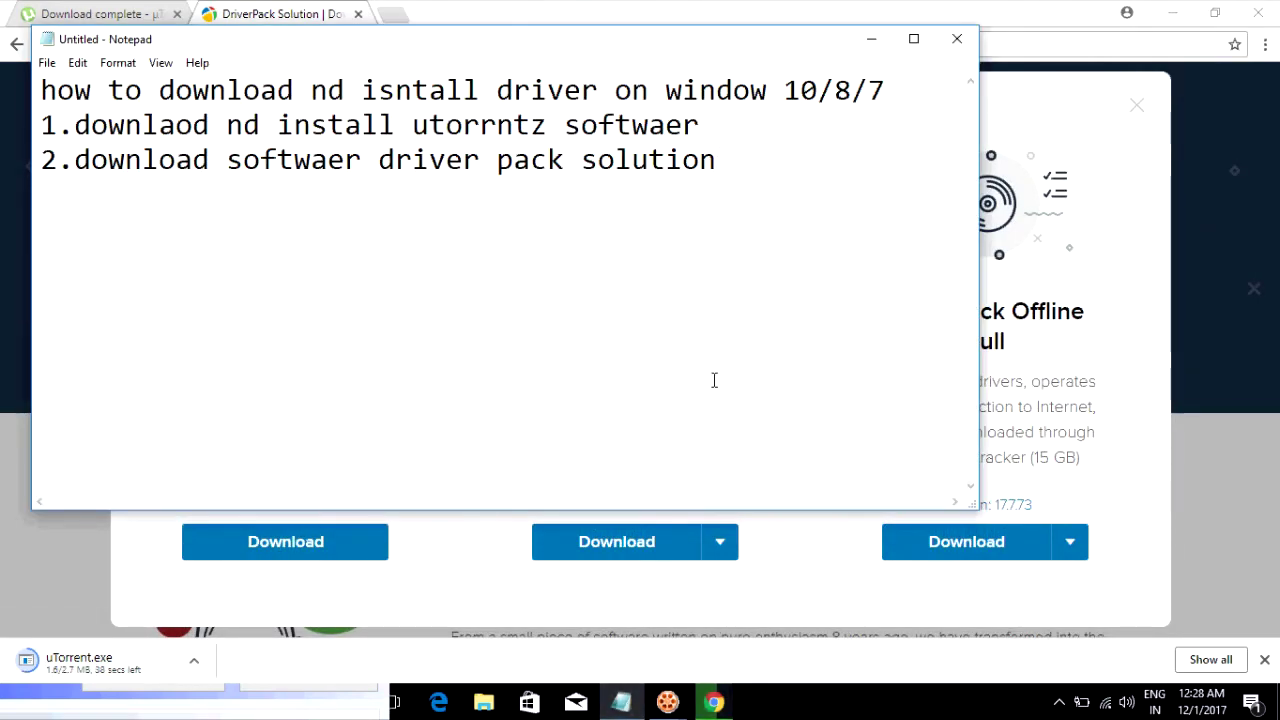
{"action": "type", "text": "pls downlaod"}
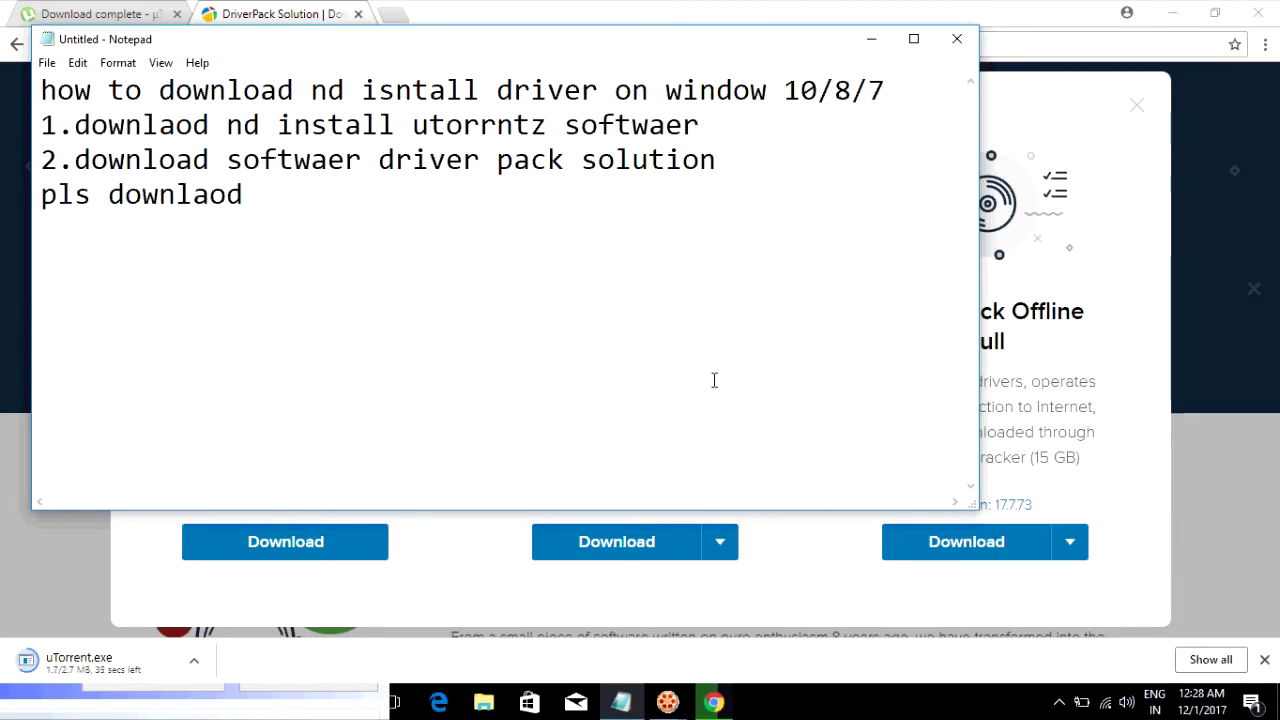
{"action": "key", "text": "BackSpace"}
{"action": "key", "text": "BackSpace"}
{"action": "key", "text": "BackSpace"}
{"action": "key", "text": "BackSpace"}
{"action": "type", "text": "oad file oof"}
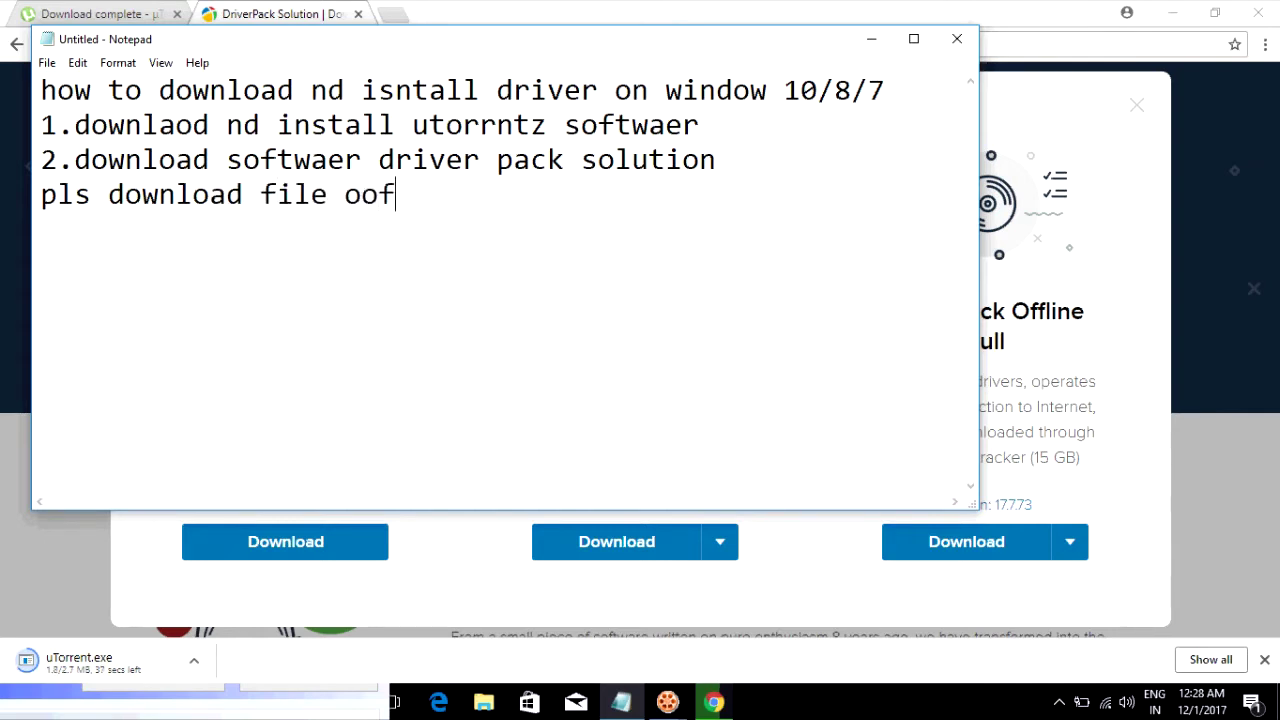
{"action": "key", "text": "BackSpace"}
{"action": "key", "text": "BackSpace"}
{"action": "type", "text": "ffile"}
{"action": "key", "text": "BackSpace"}
{"action": "key", "text": "BackSpace"}
{"action": "type", "text": "line"}
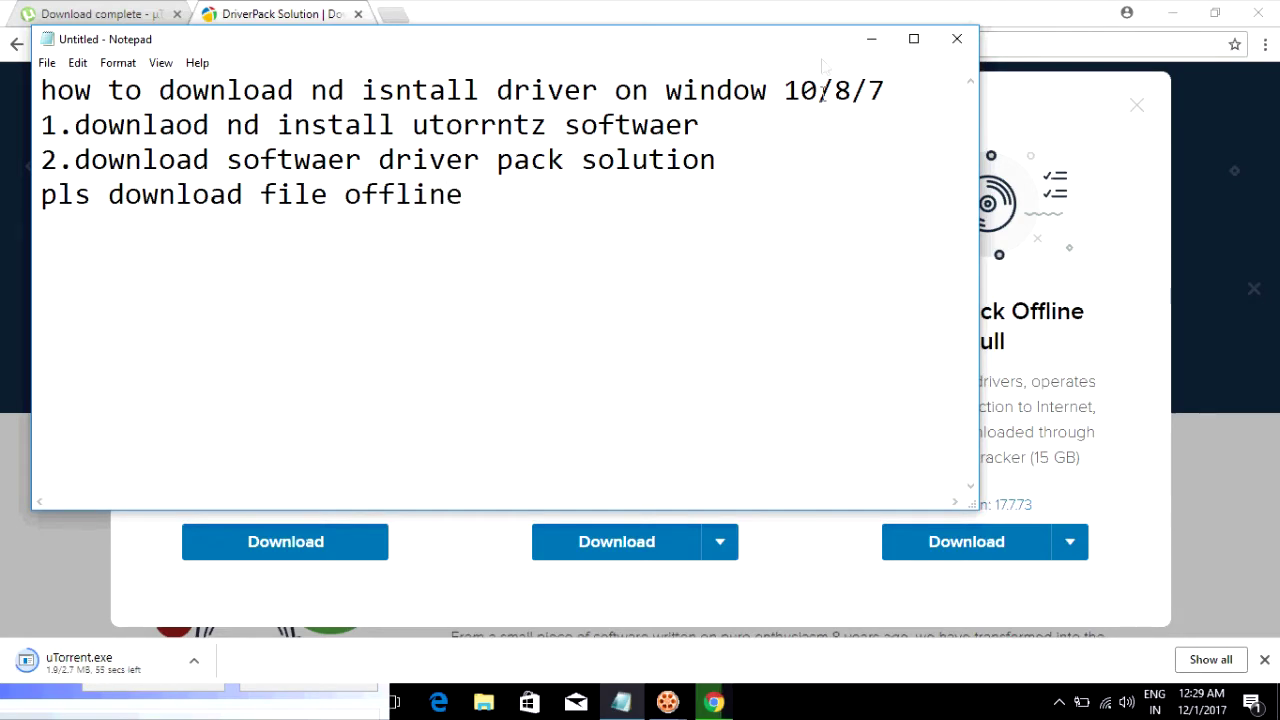
{"action": "left_click", "coordinate": [856, 40]}
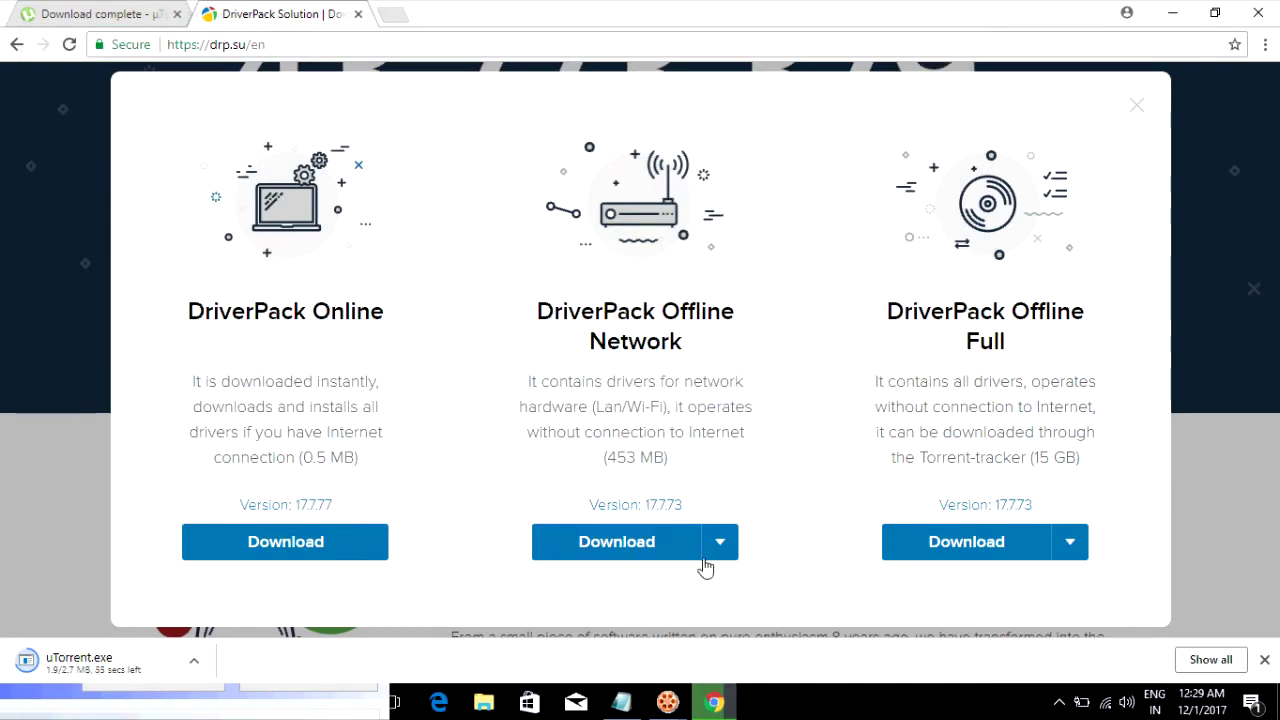
Download the DriverPack Offline Full torrent file and open Chrome's full downloads list.
{"action": "left_click", "coordinate": [968, 546]}
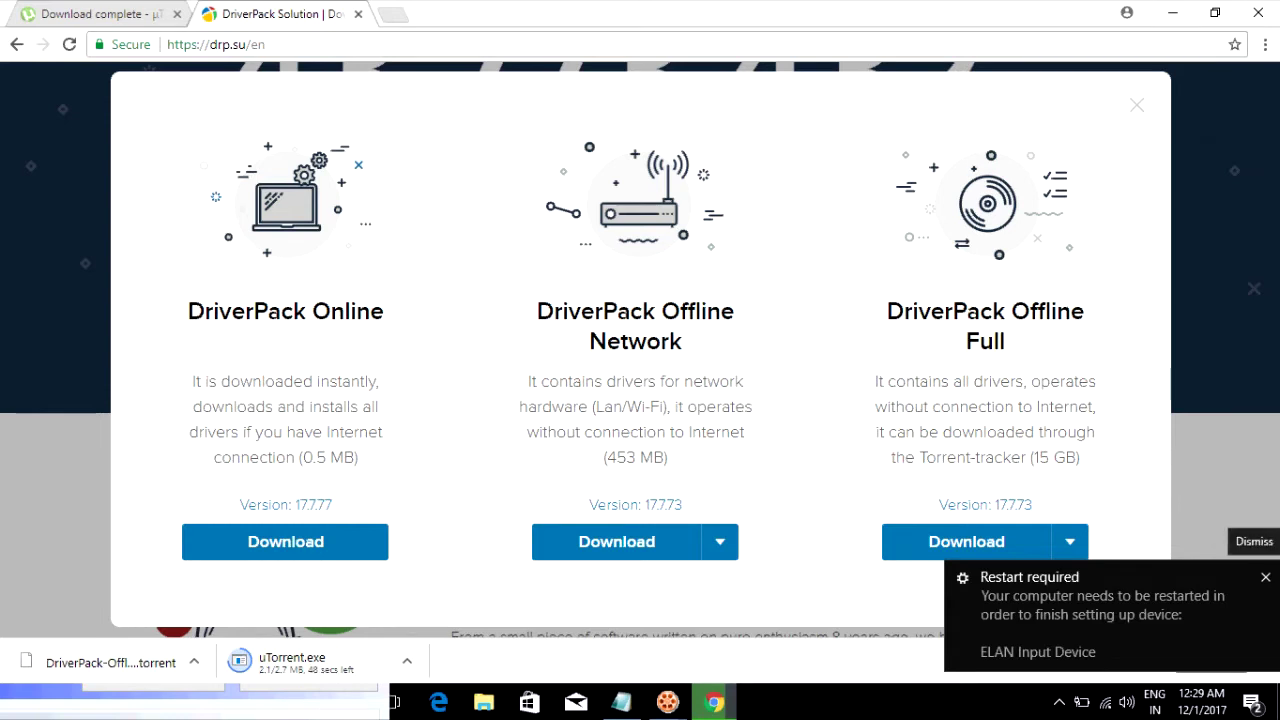
{"action": "left_click", "coordinate": [1265, 577]}
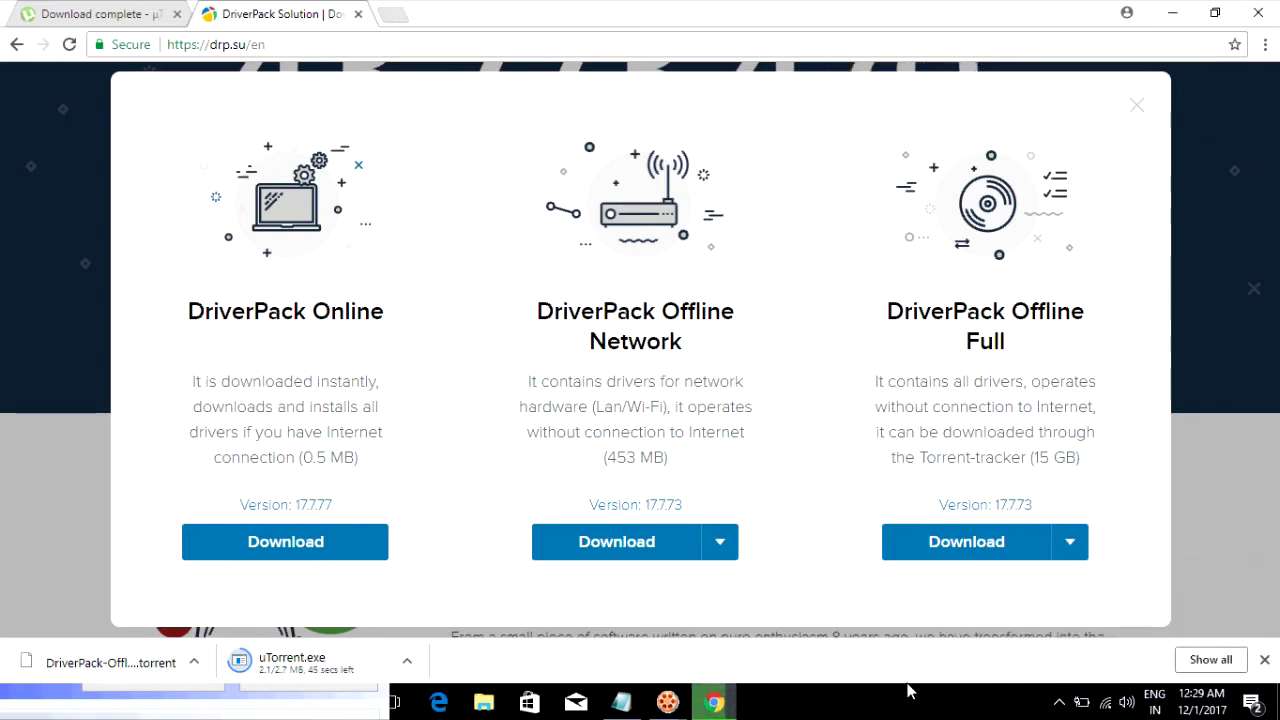
{"action": "left_click", "coordinate": [1205, 660]}
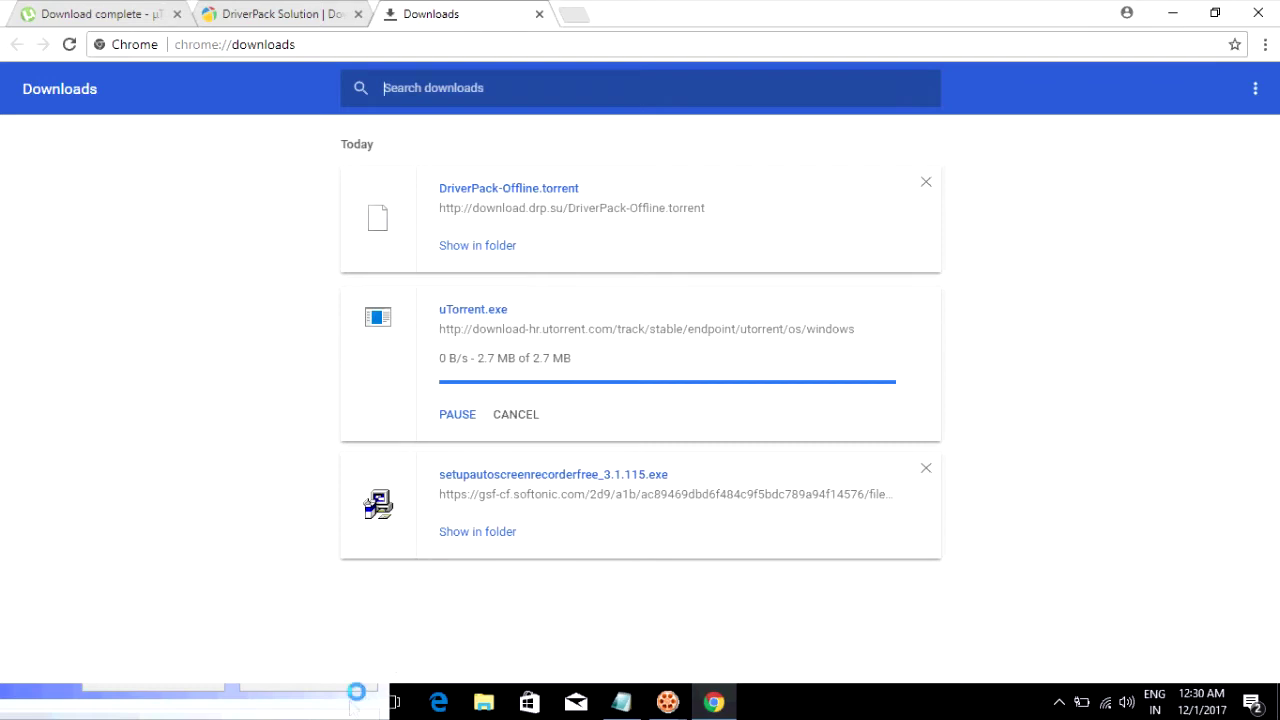
Remove the DriverPack-Offline.torrent and setupautoscreenrecorderfree_3.1.115.exe entries from Chrome's downloads list.
{"action": "mouse_move", "coordinate": [348, 705]}
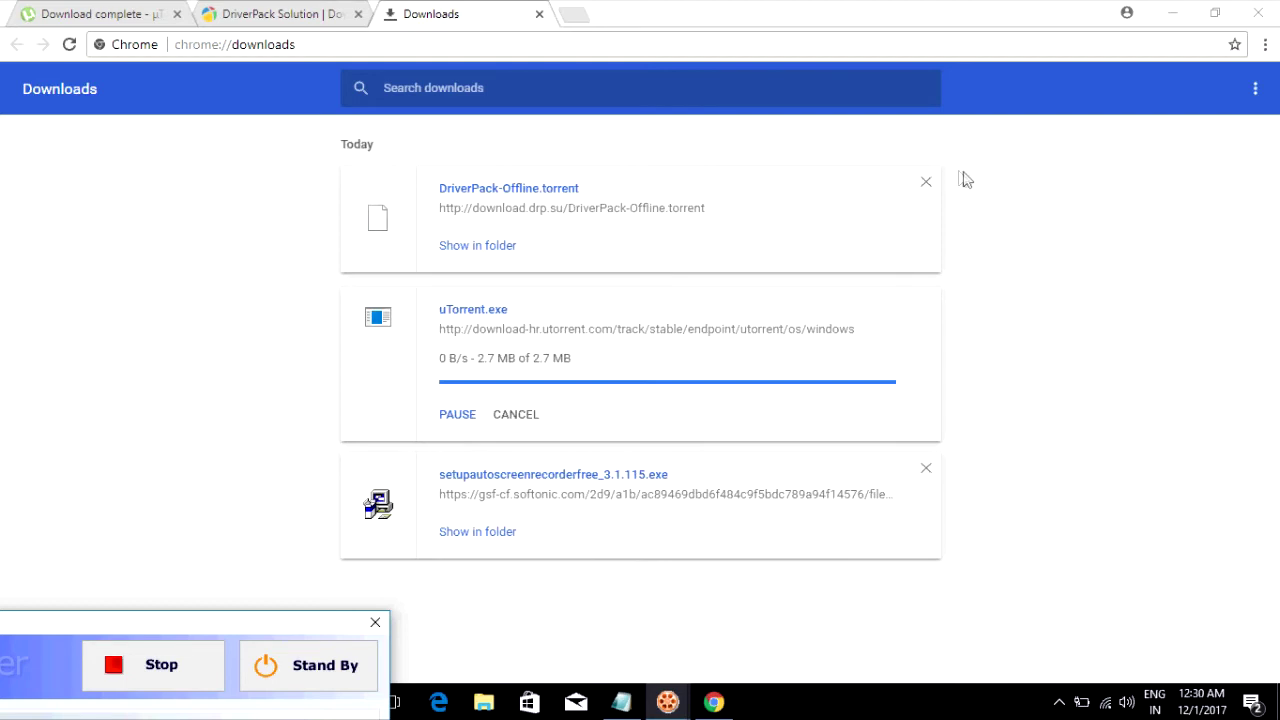
{"action": "left_click", "coordinate": [927, 184]}
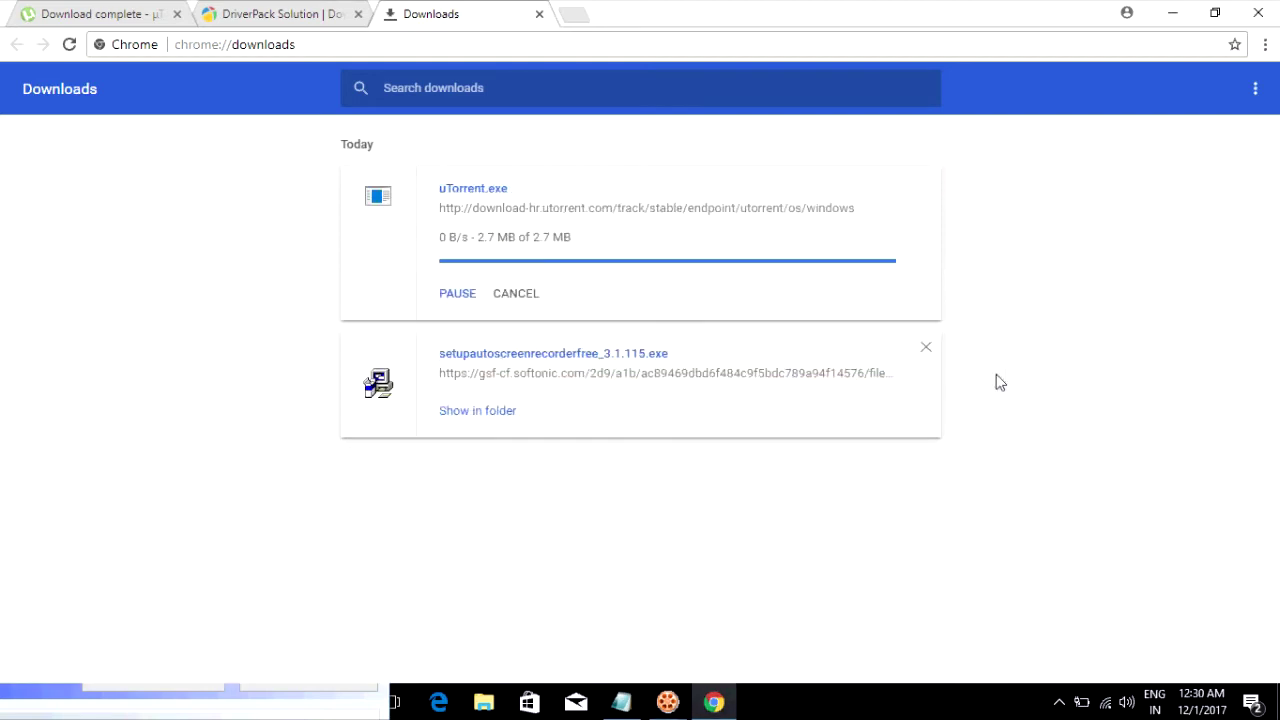
{"action": "left_click", "coordinate": [928, 349]}
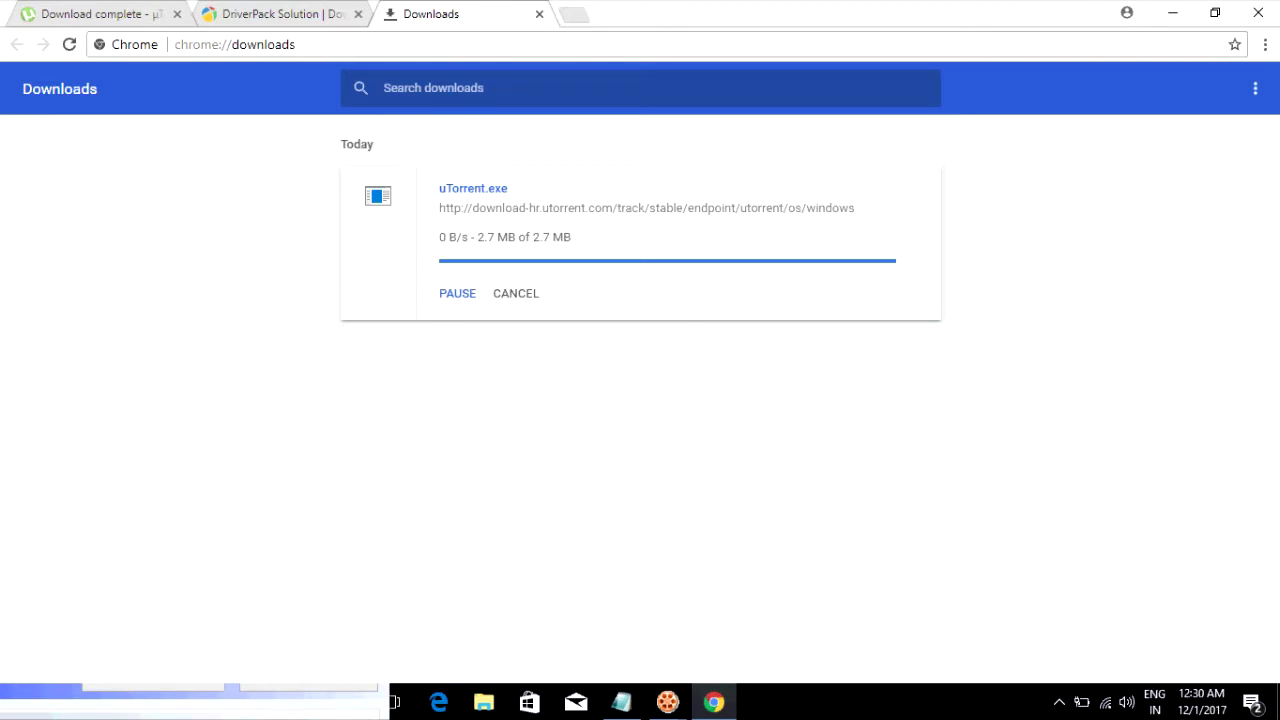
Minimize Chrome and open This PC from the desktop.
{"action": "left_click", "coordinate": [1168, 17]}
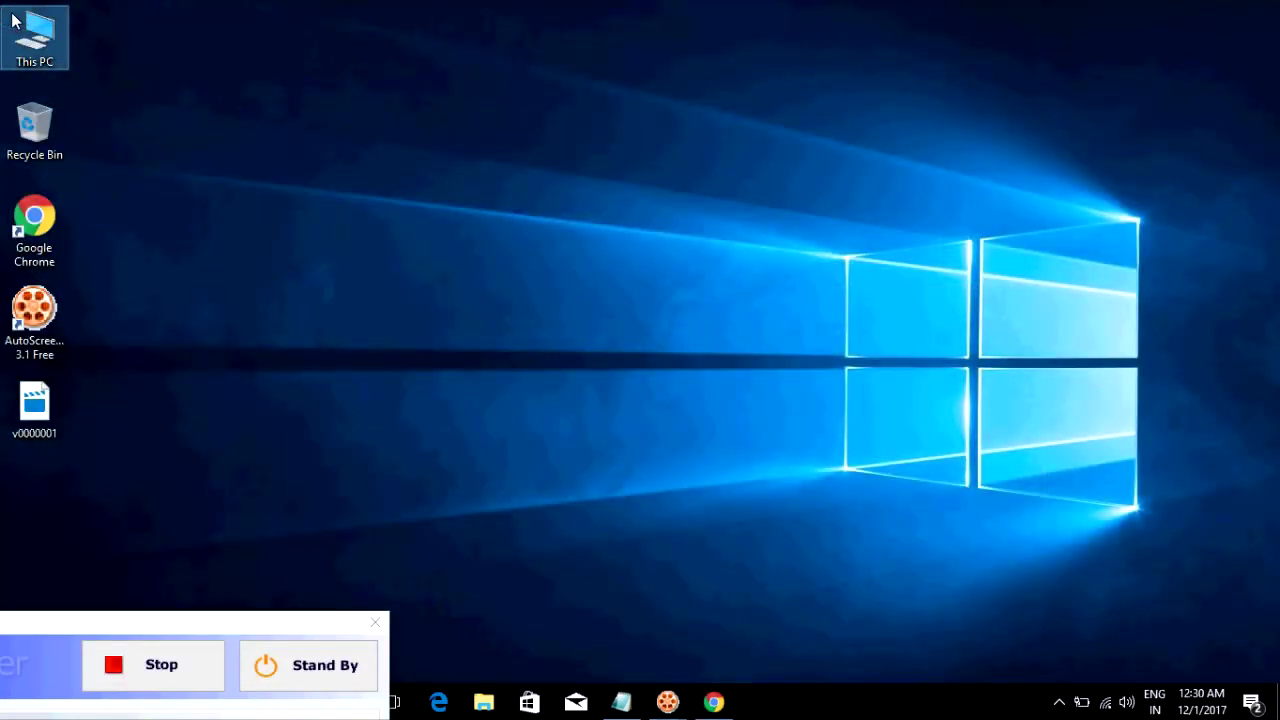
{"action": "right_click", "coordinate": [34, 36]}
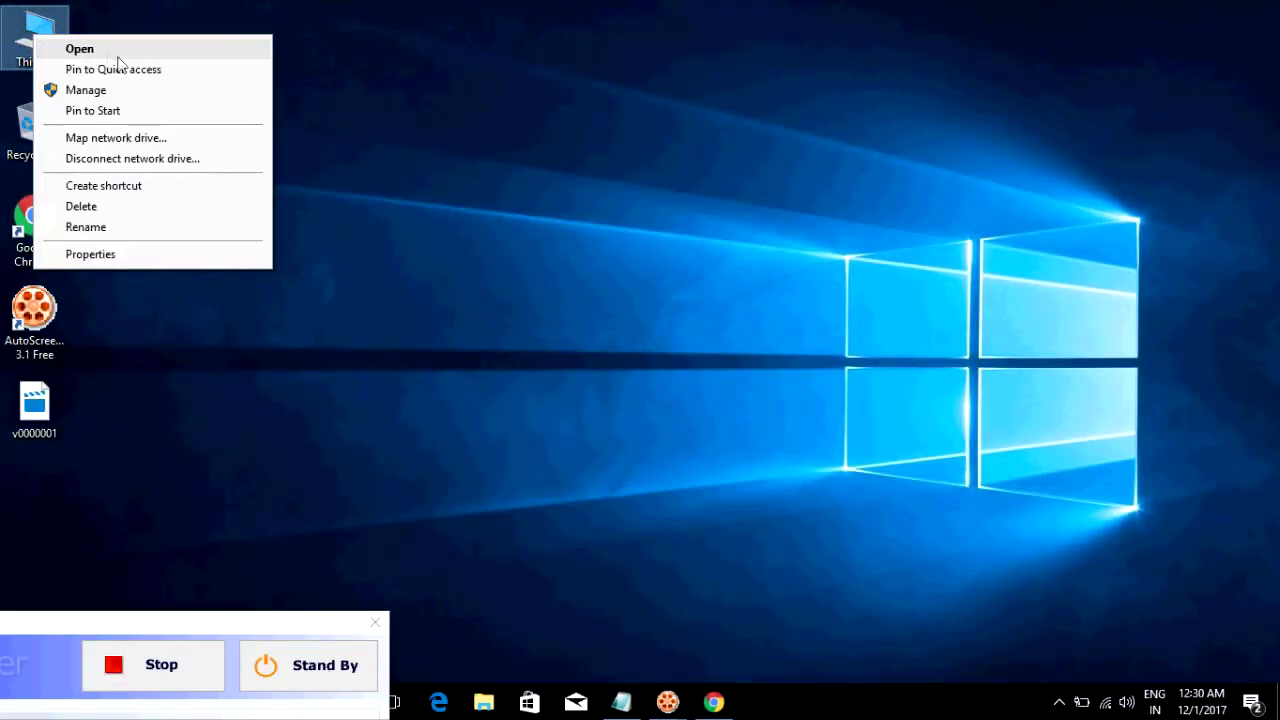
{"action": "left_click", "coordinate": [107, 55]}
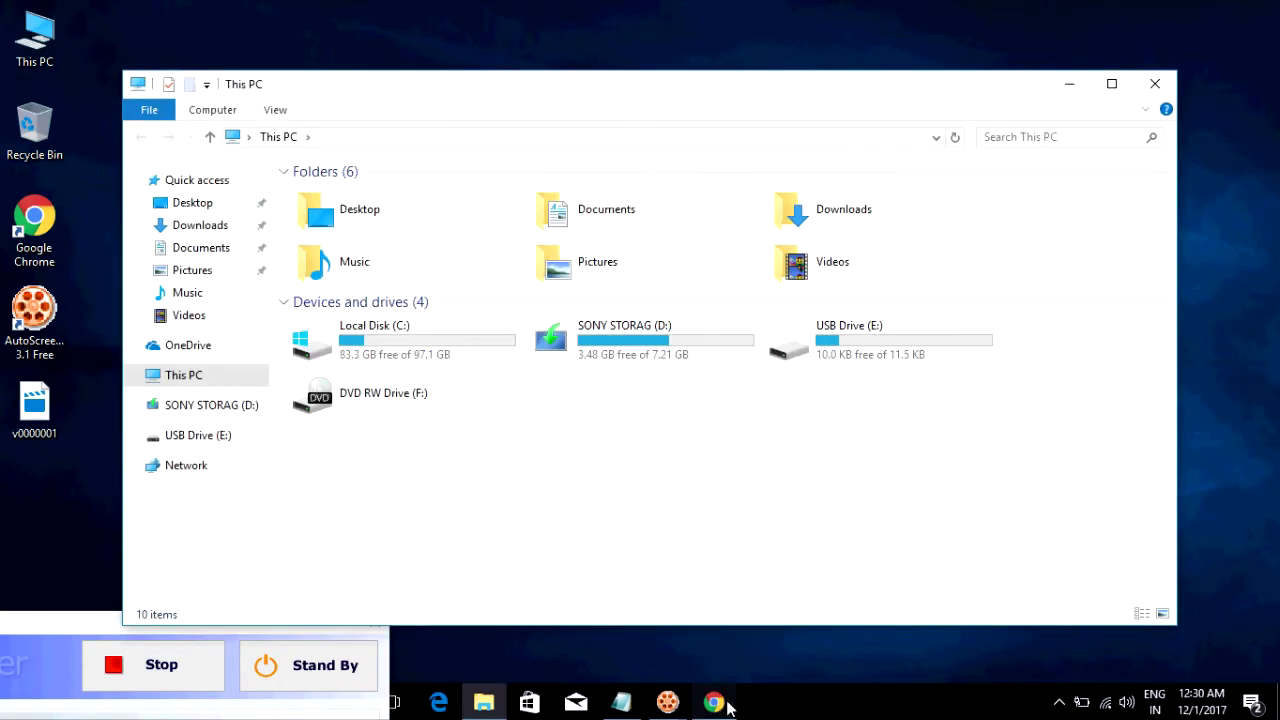
Locate the downloaded uTorrent.exe from Chrome's downloads list, run it with administrator approval, and clear the Downloads folder and Chrome windows away.
{"action": "left_click", "coordinate": [724, 704]}
{"action": "left_click", "coordinate": [475, 247]}
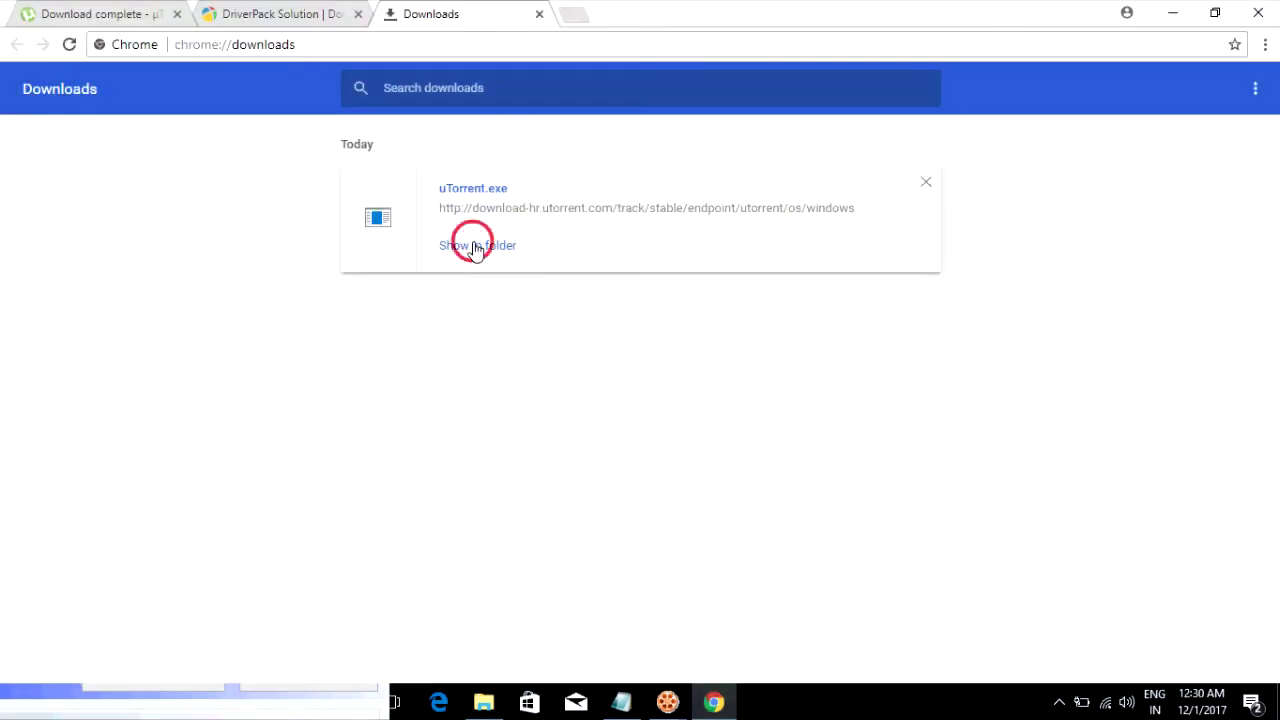
{"action": "left_click", "coordinate": [398, 277]}
{"action": "double_click", "coordinate": [398, 277]}
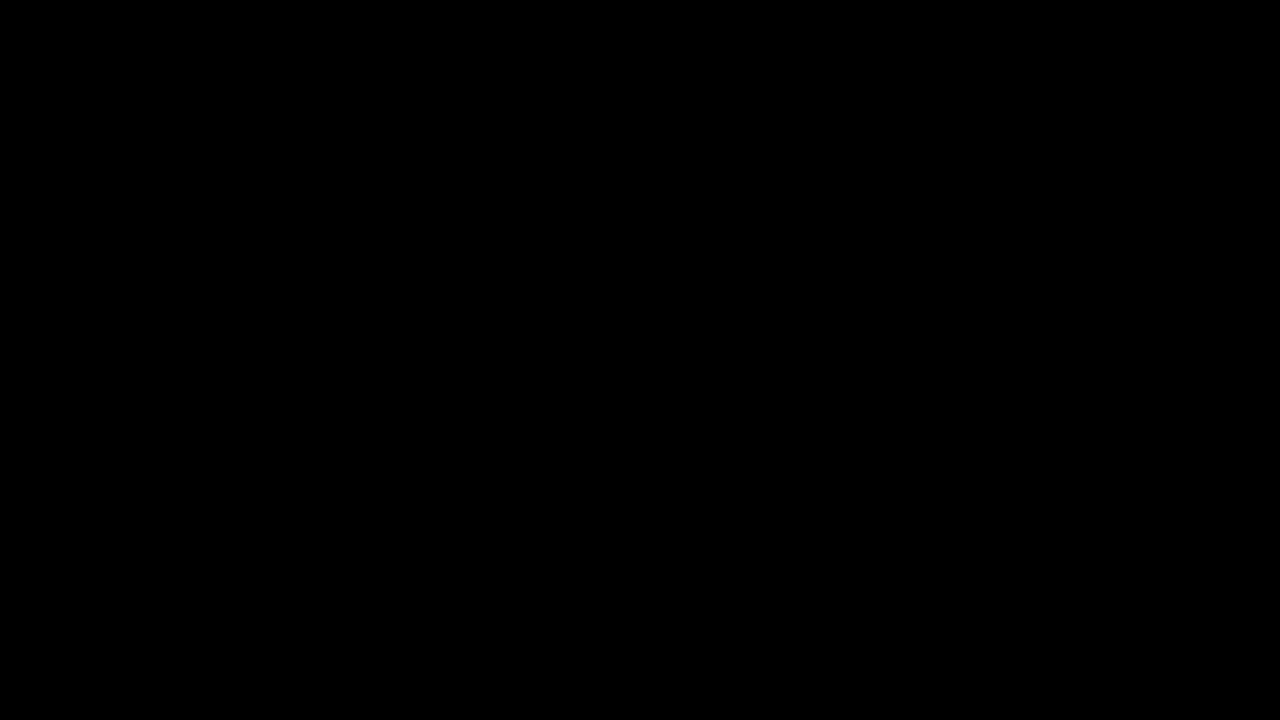
{"action": "key", "text": "alt+y"}
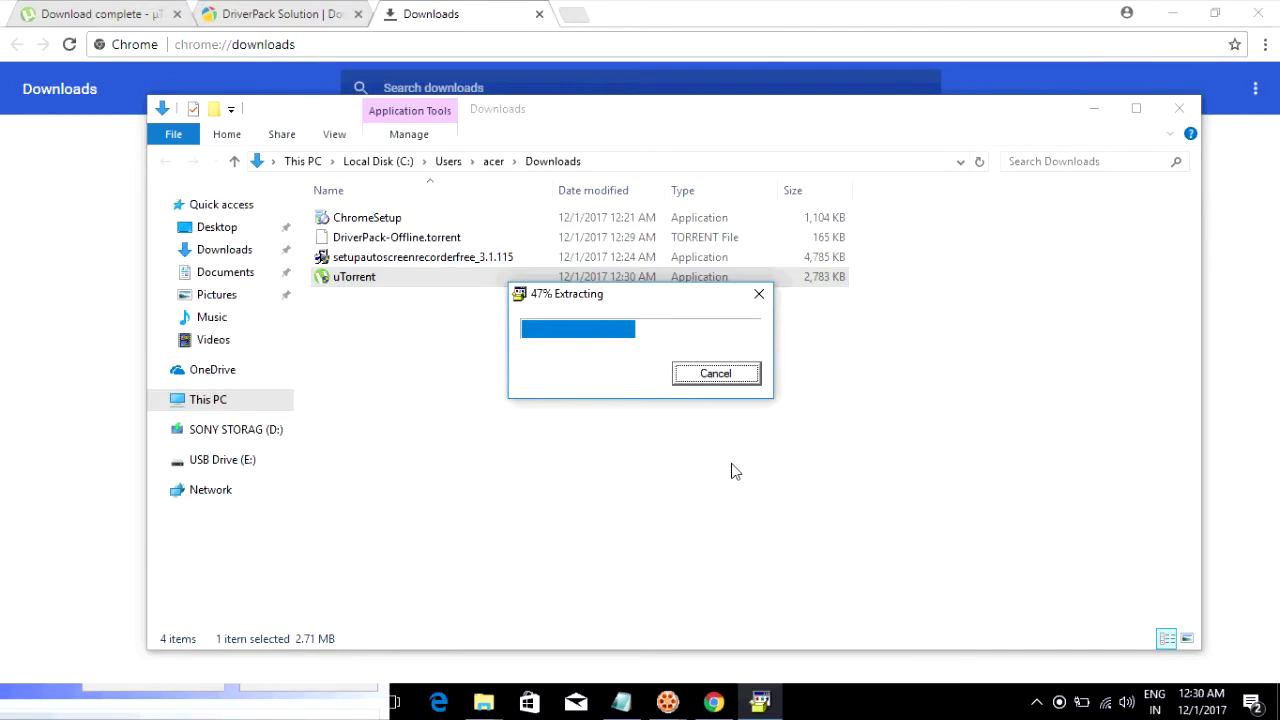
{"action": "left_click", "coordinate": [1178, 108]}
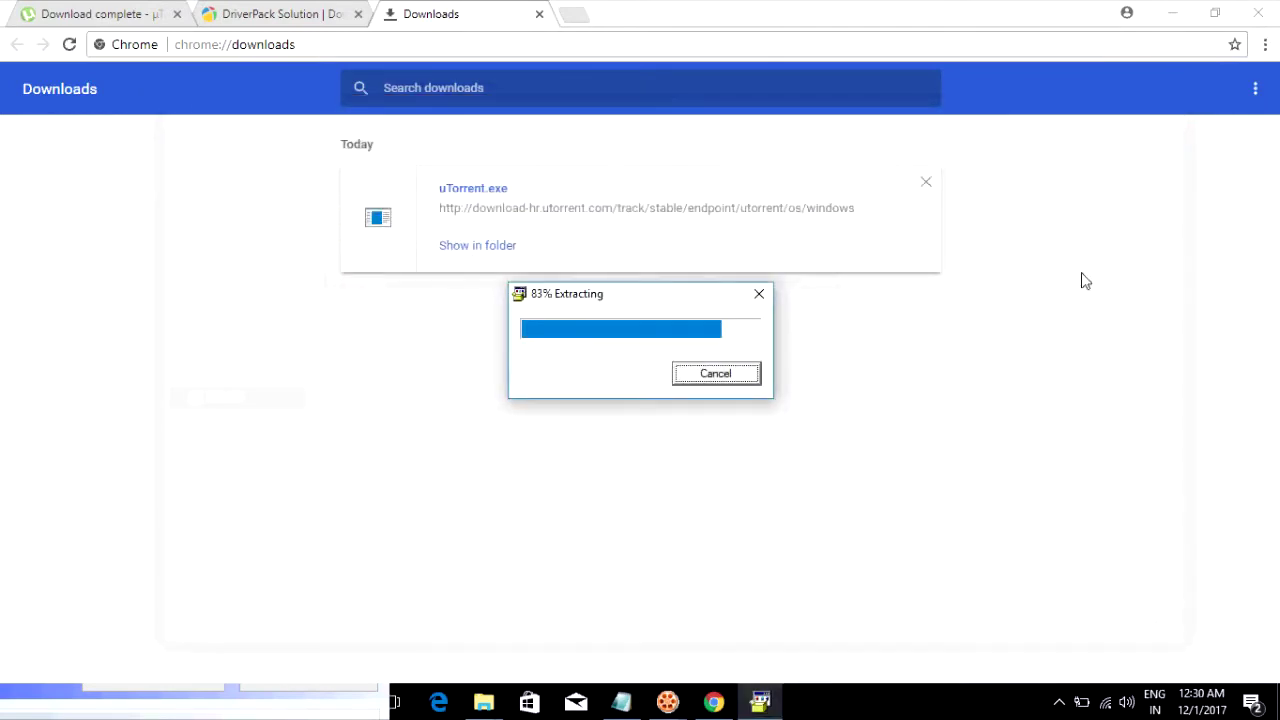
{"action": "left_click", "coordinate": [1170, 12]}
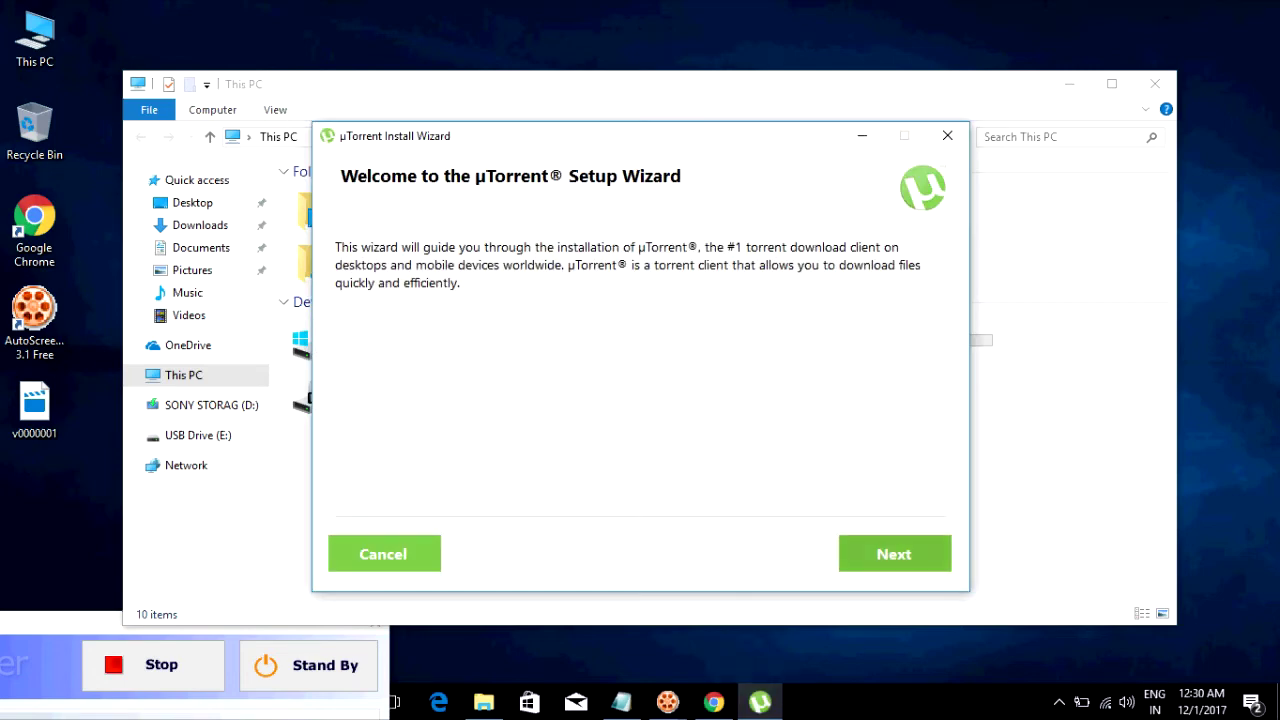
Go through the µTorrent setup wizard with its default choices, agreeing to the license, and start the installation.
{"action": "key", "text": "Return"}
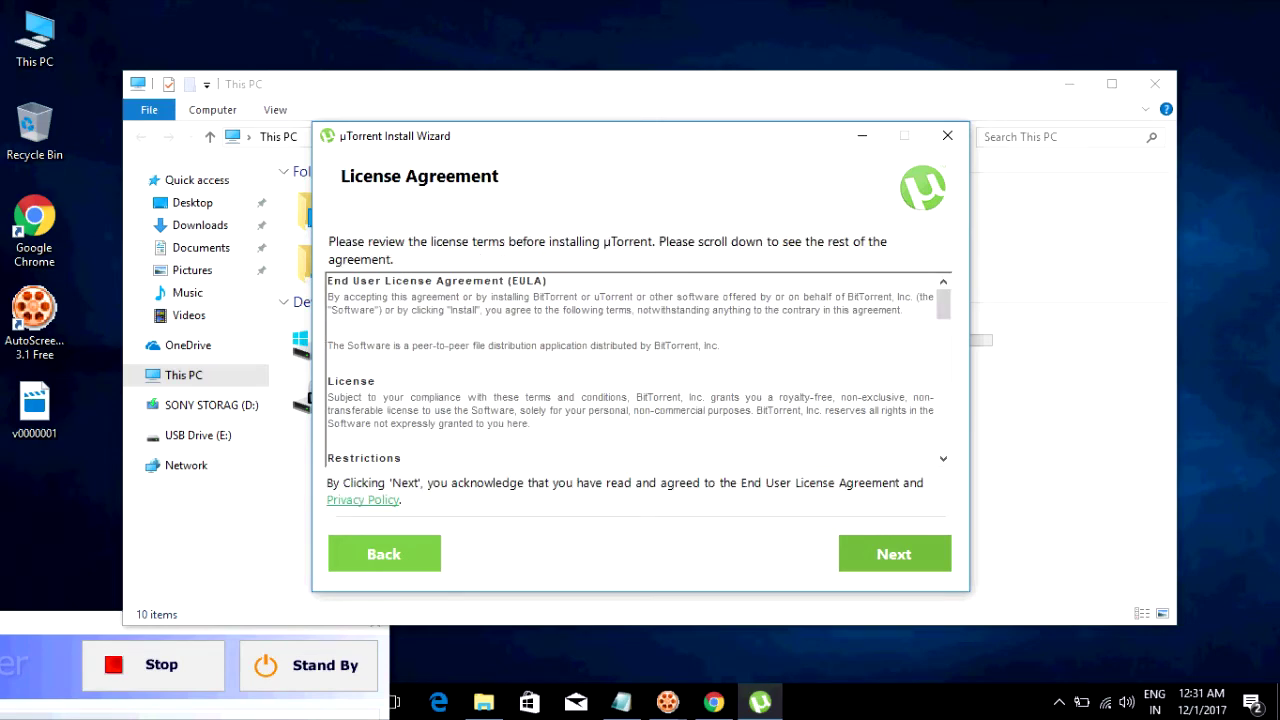
{"action": "key", "text": "Return"}
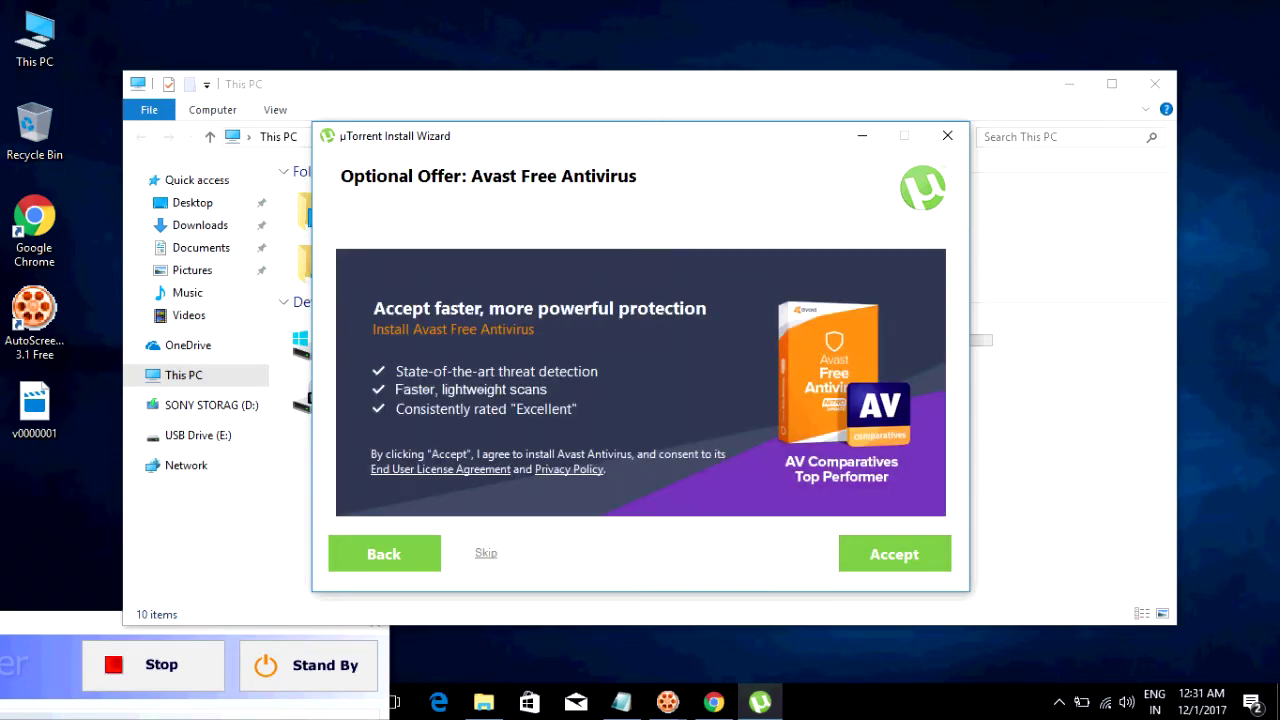
{"action": "key", "text": "Return"}
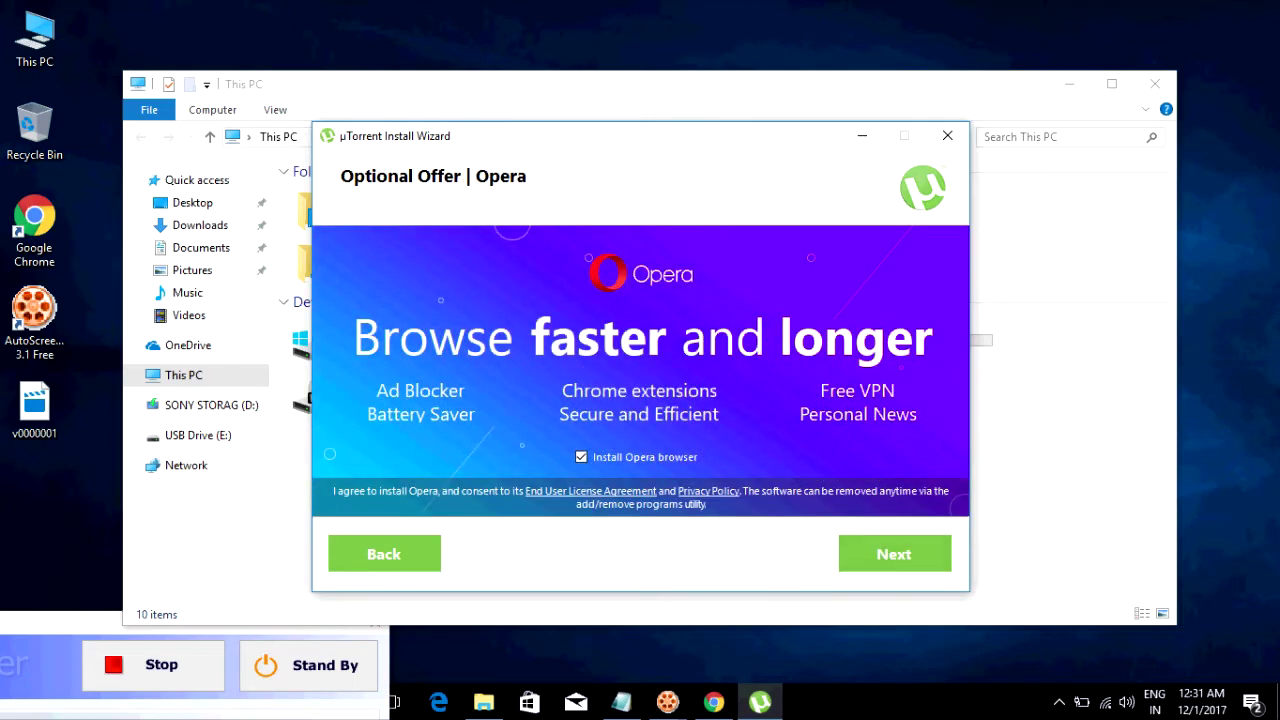
{"action": "key", "text": "Return"}
{"action": "key", "text": "Return"}
{"action": "key", "text": "Return"}
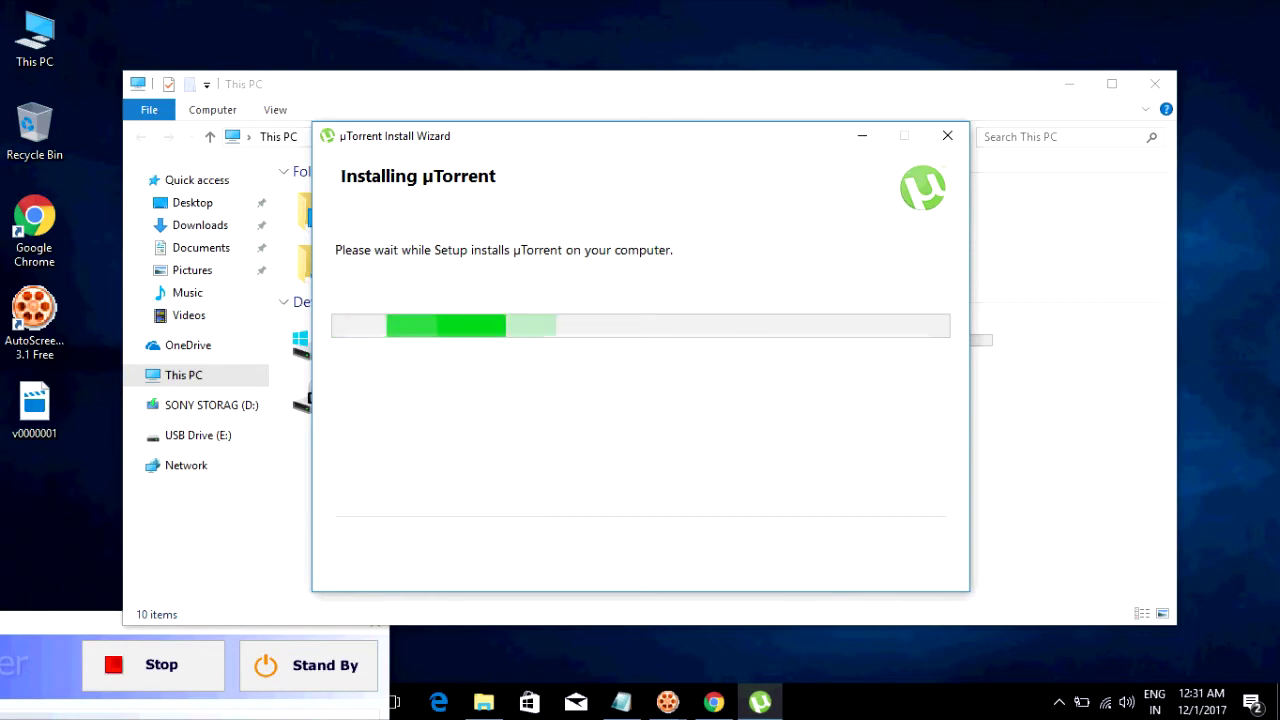
Switch to Notepad, add the line "install torrnt nd open ur file", and minimize the note.
{"action": "mouse_move", "coordinate": [621, 700]}
{"action": "left_click", "coordinate": [618, 615]}
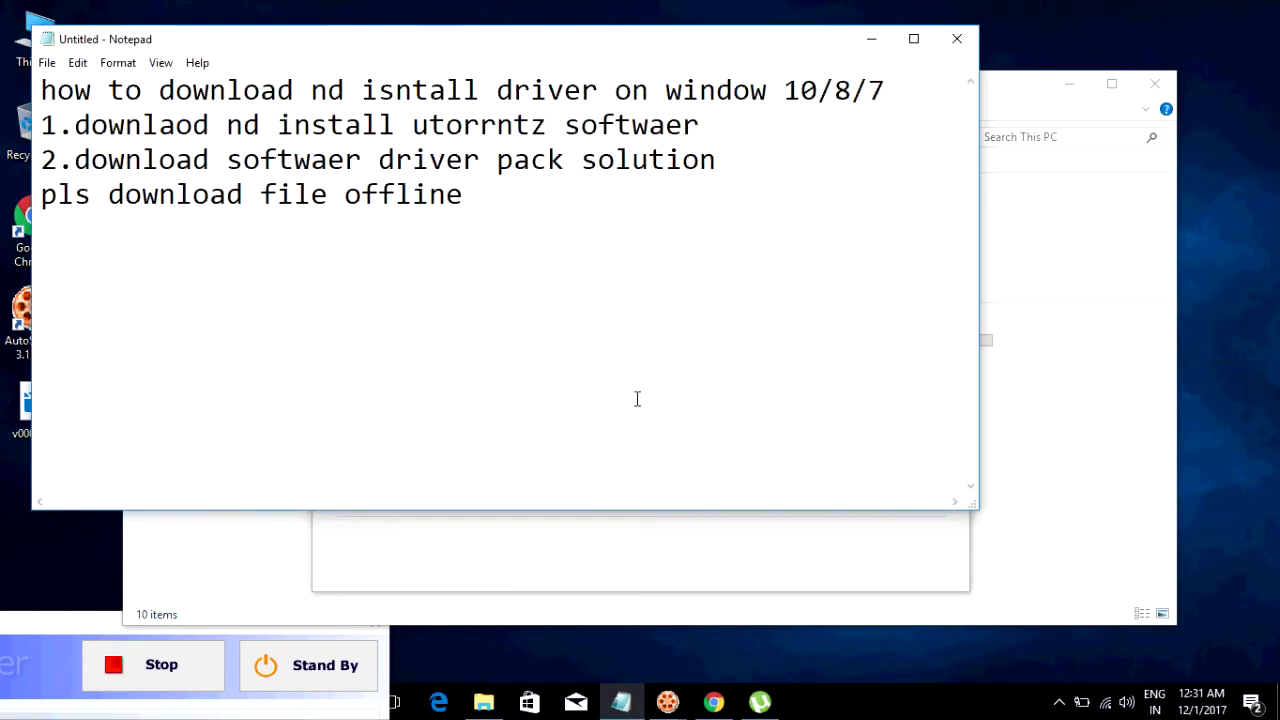
{"action": "key", "text": "Return"}
{"action": "type", "text": "install "}
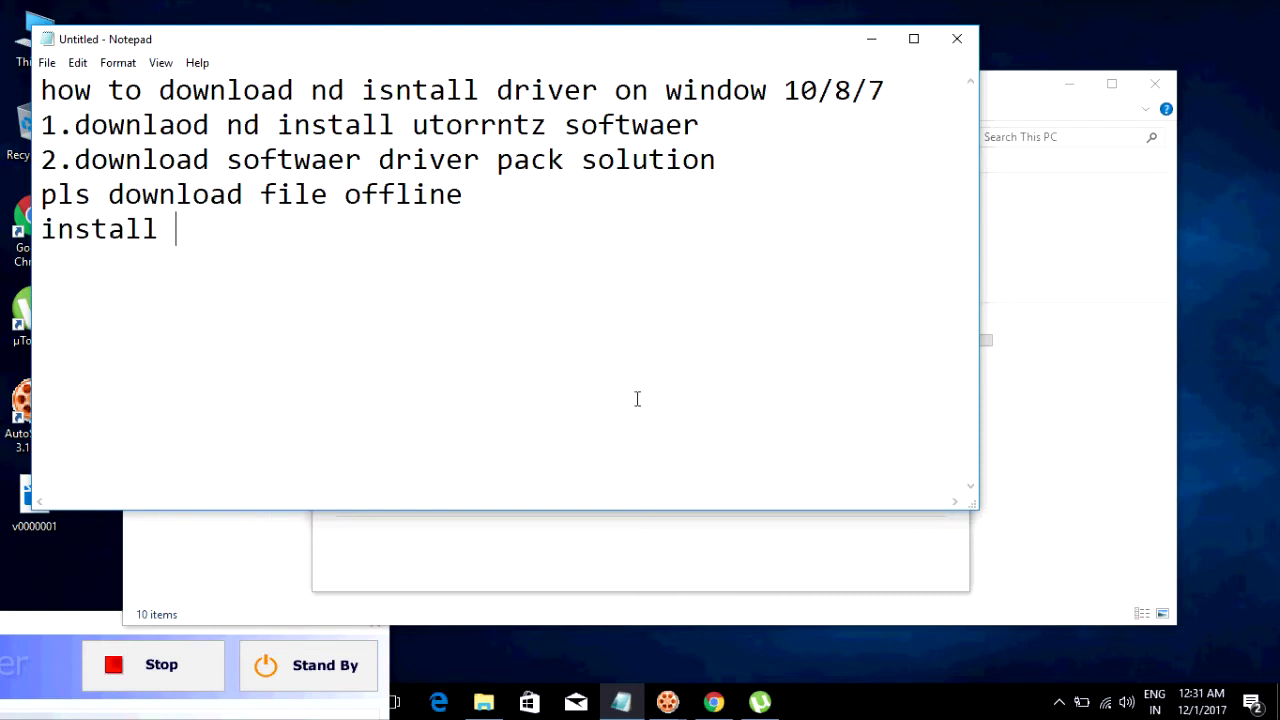
{"action": "type", "text": "torrnt"}
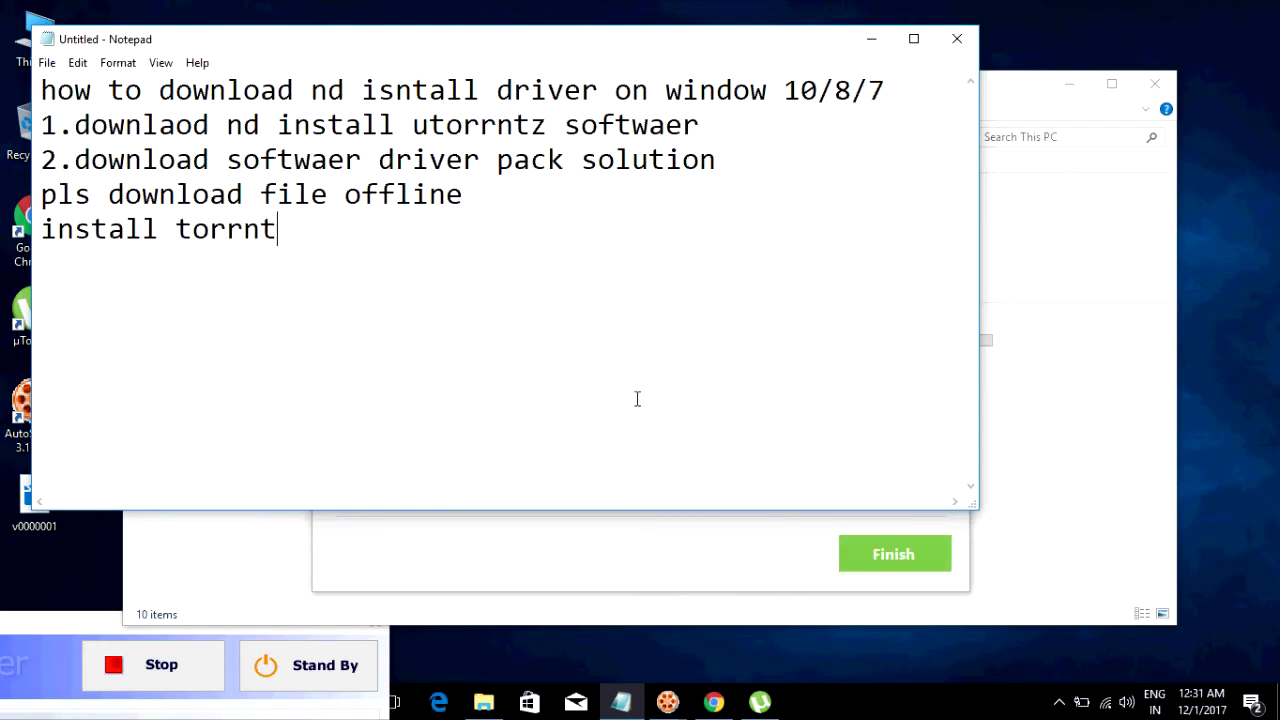
{"action": "type", "text": " nd"}
{"action": "left_click", "coordinate": [150, 672]}
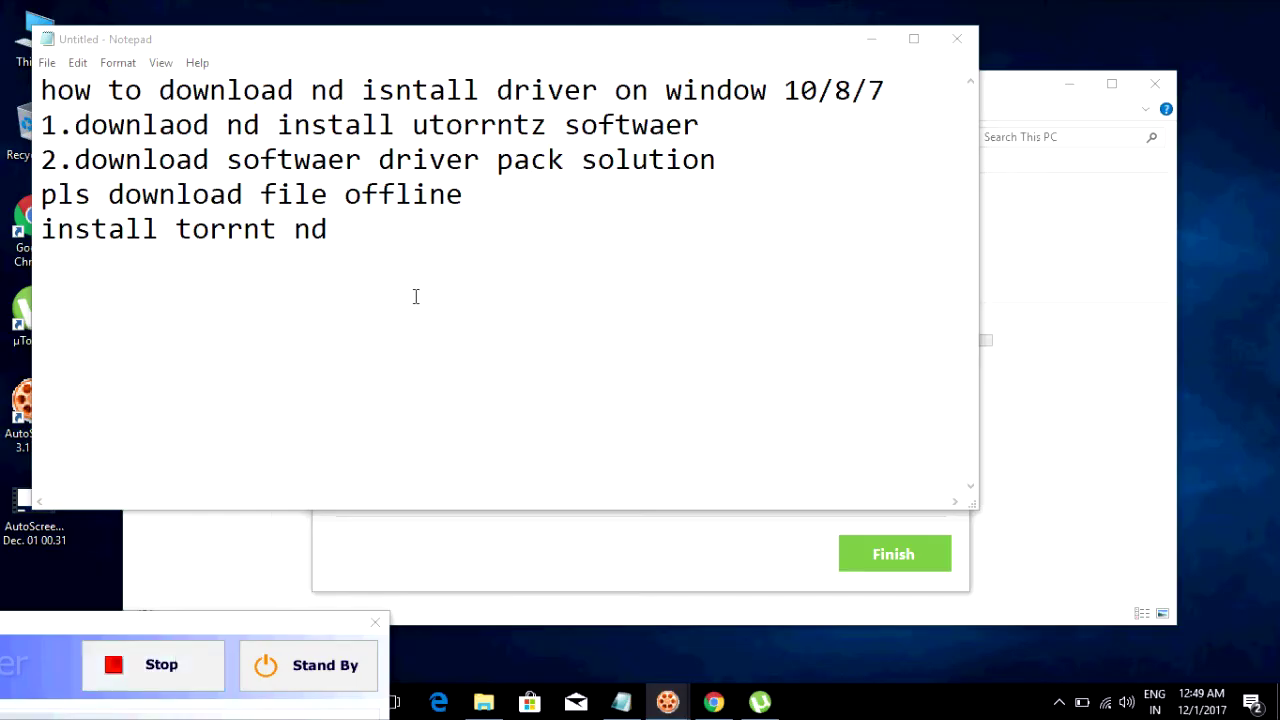
{"action": "left_click", "coordinate": [375, 220]}
{"action": "type", "text": "open "}
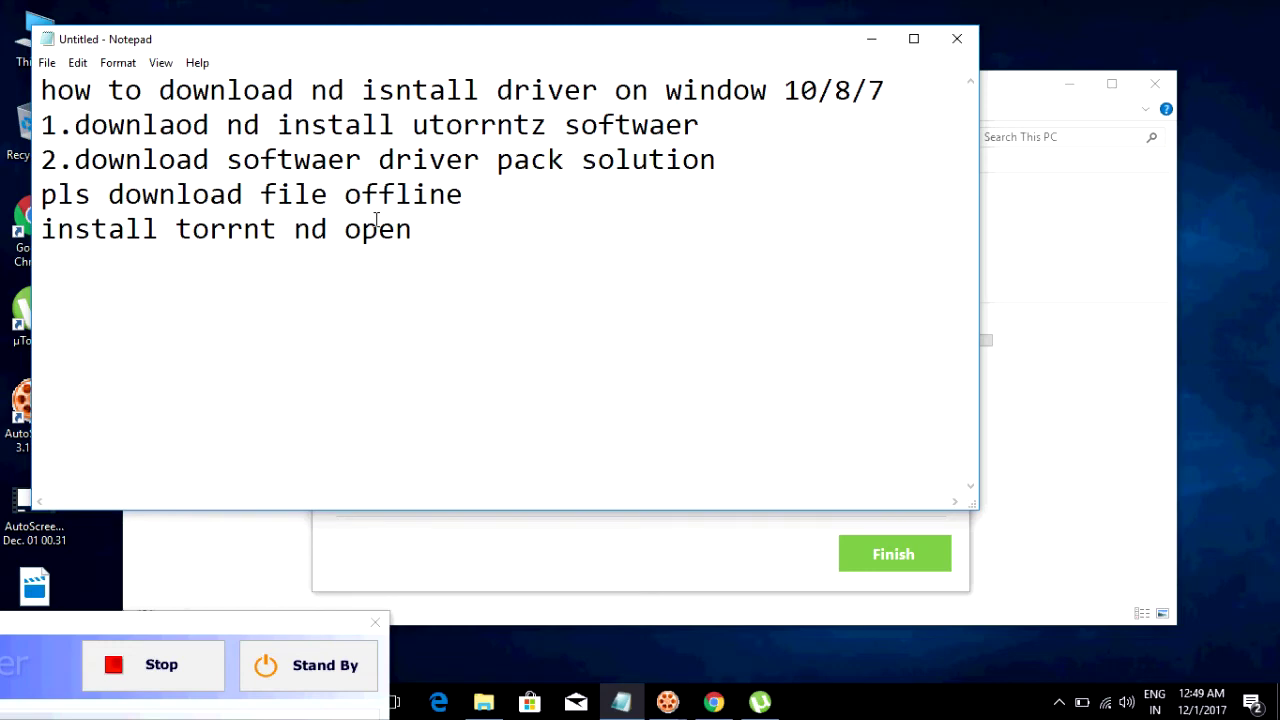
{"action": "type", "text": "ur file"}
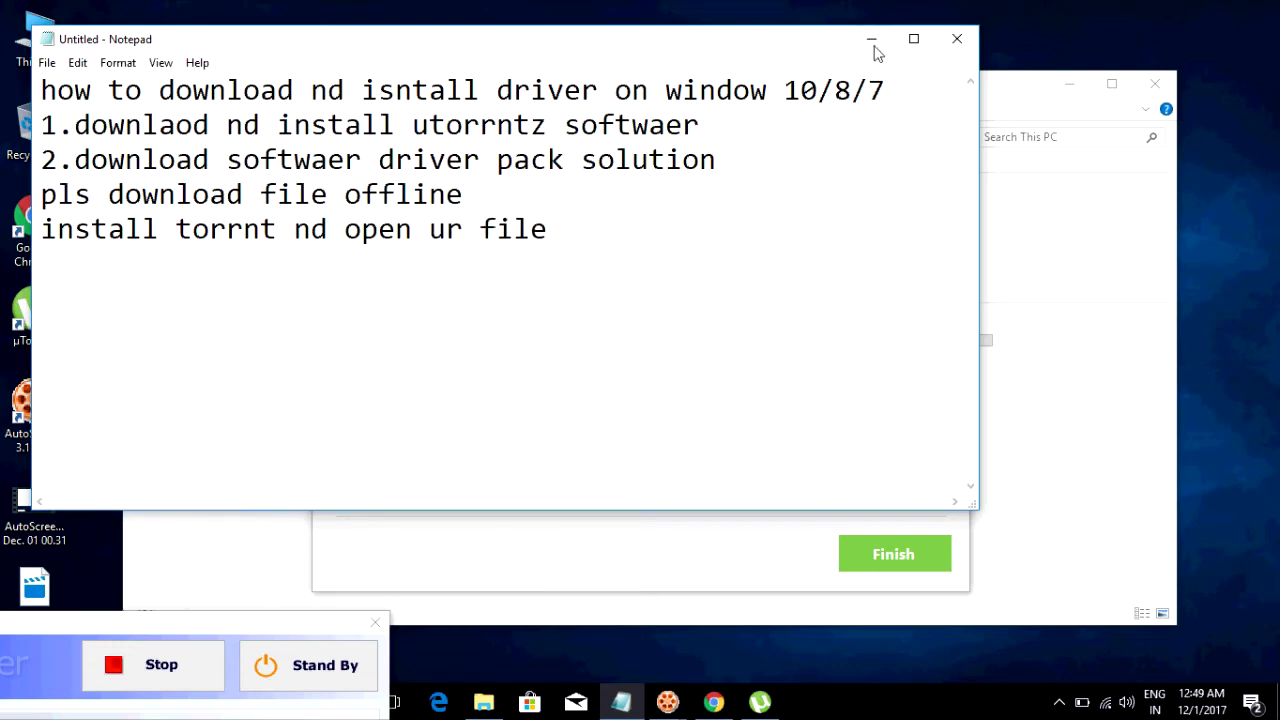
{"action": "left_click", "coordinate": [869, 39]}
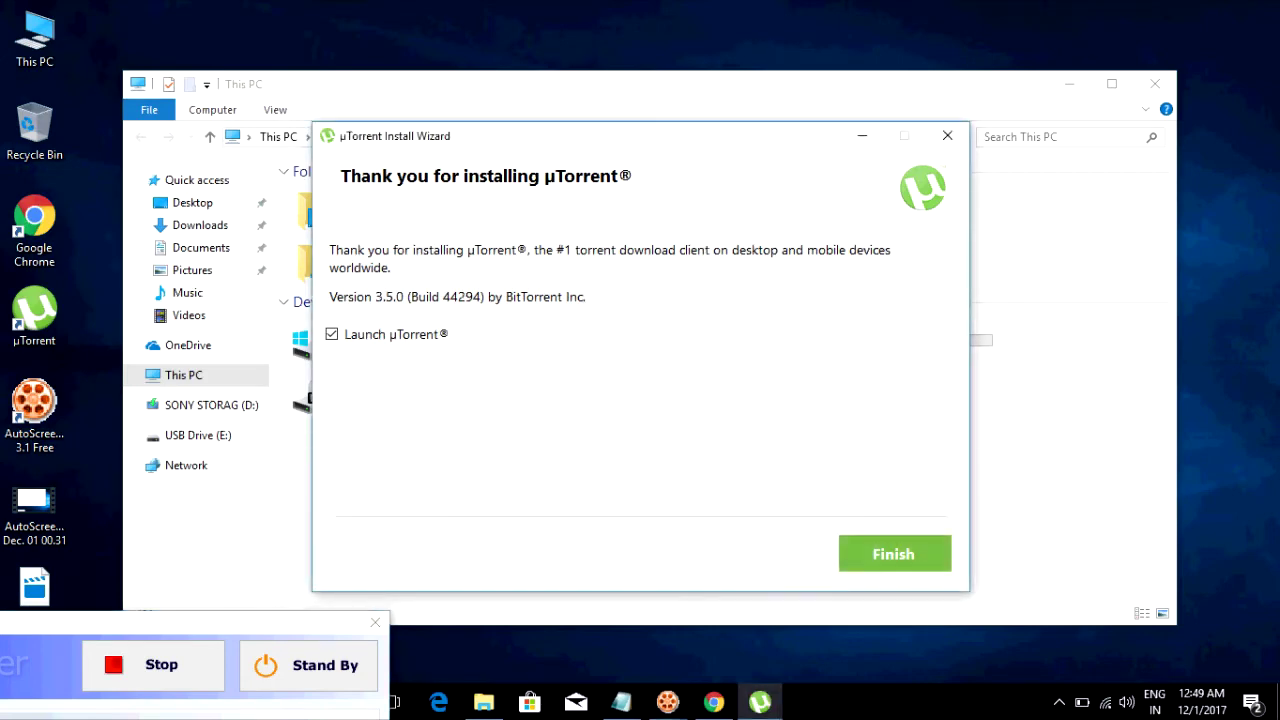
Finish the µTorrent setup with Launch µTorrent enabled, and close the Edge browser window.
{"action": "left_click", "coordinate": [872, 556]}
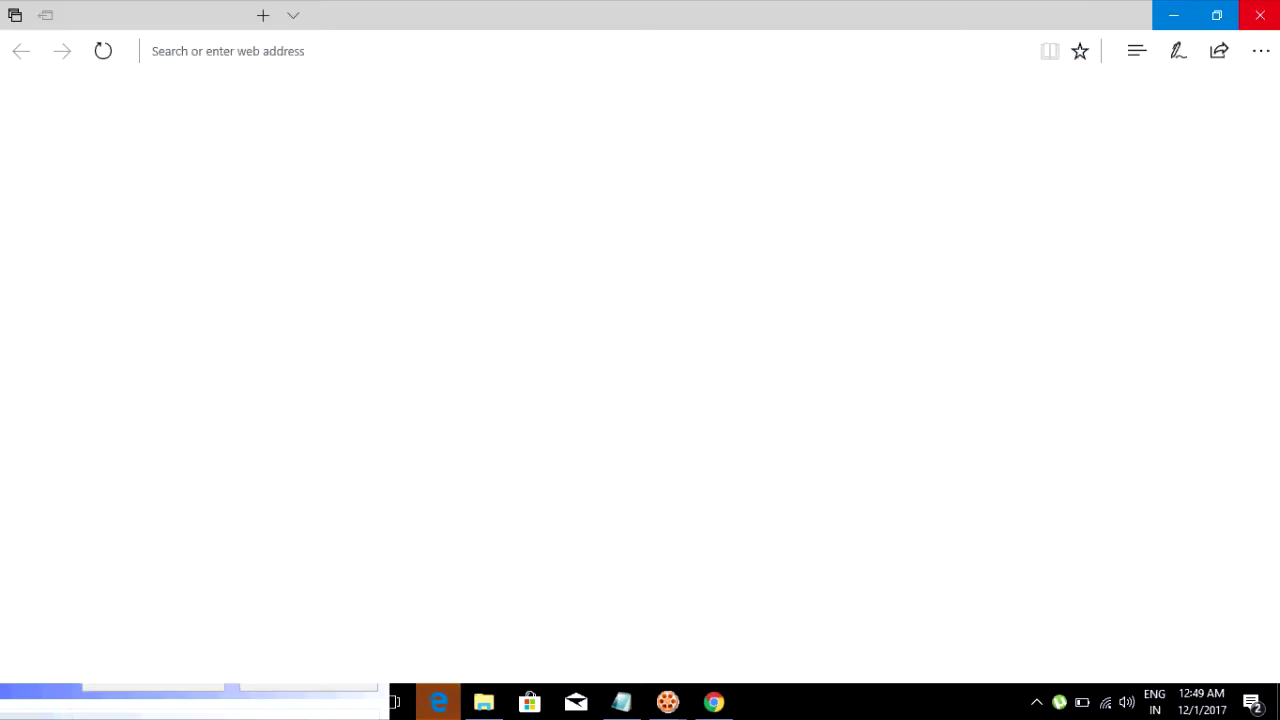
{"action": "left_click", "coordinate": [1258, 15]}
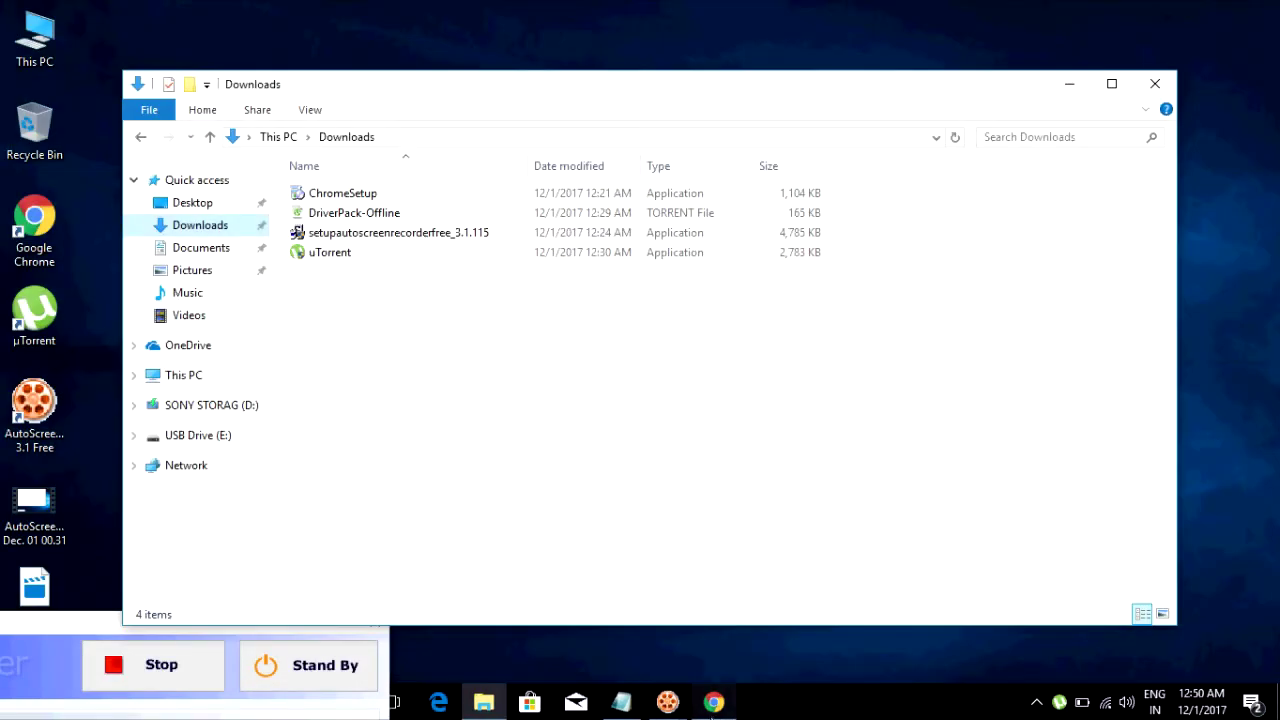
{"action": "left_click", "coordinate": [713, 702]}
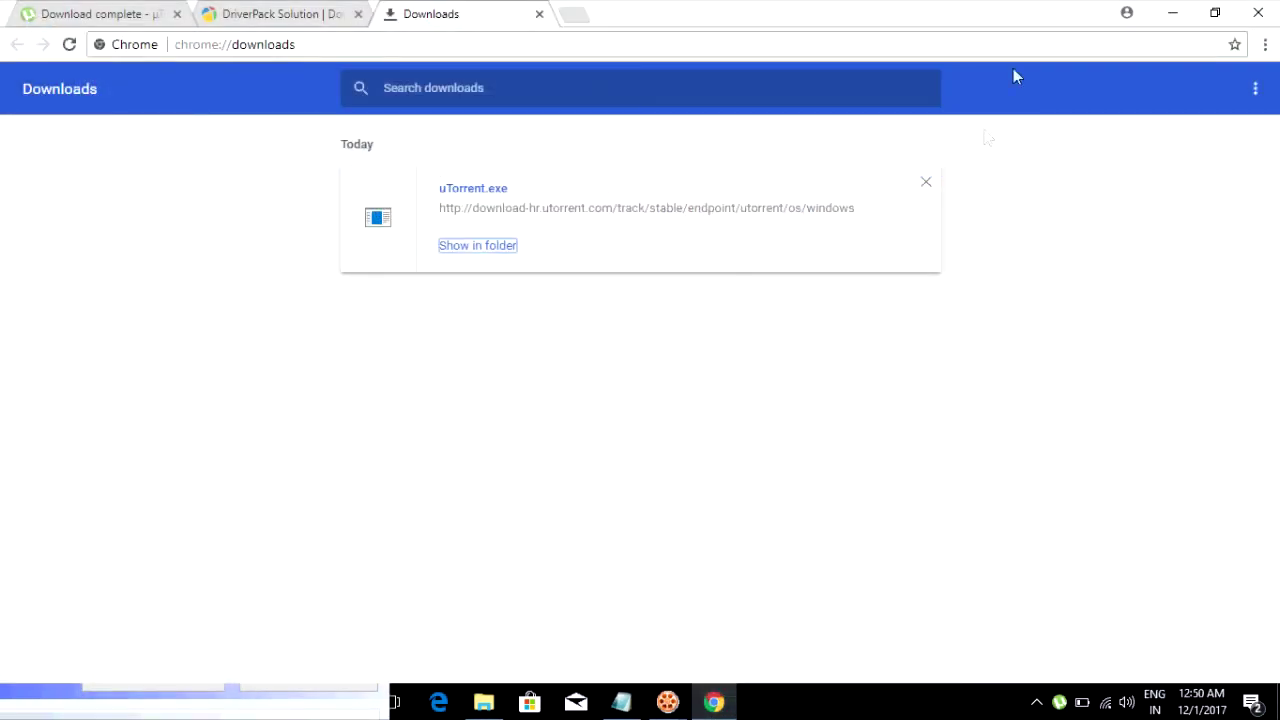
{"action": "left_click", "coordinate": [1172, 13]}
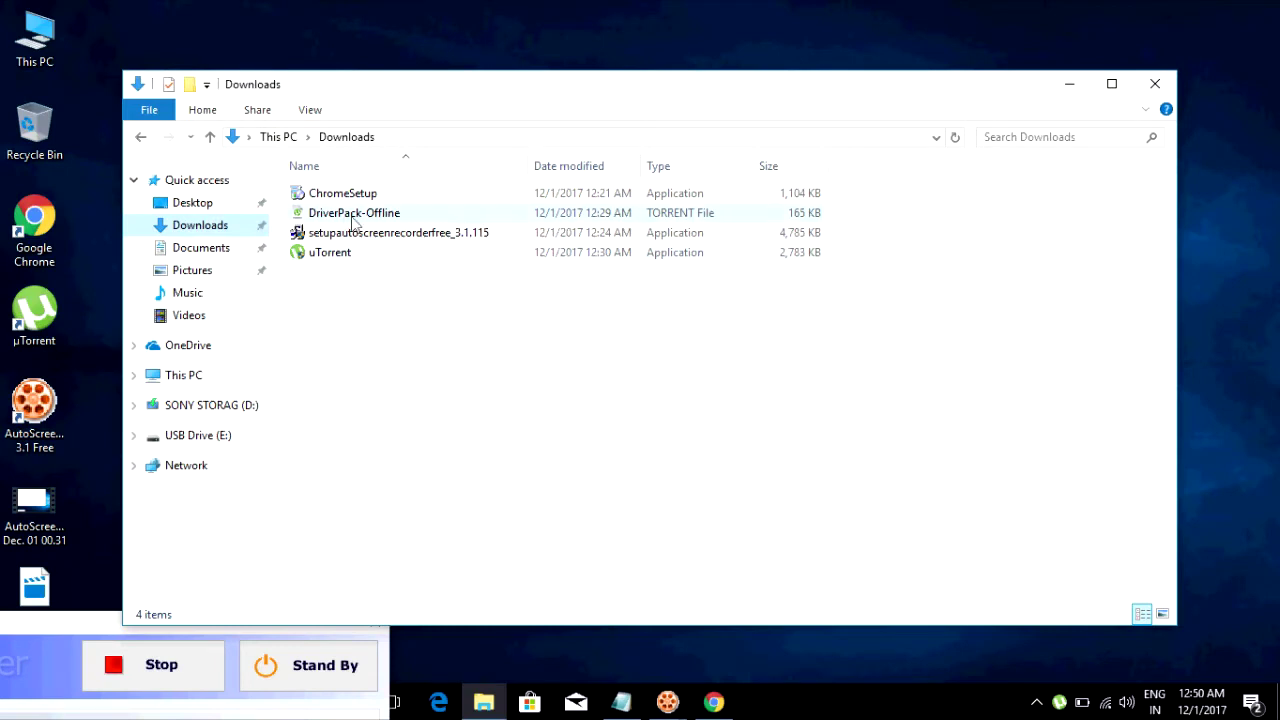
Try to open the DriverPack-Offline torrent file from the Downloads folder.
{"action": "right_click", "coordinate": [382, 214]}
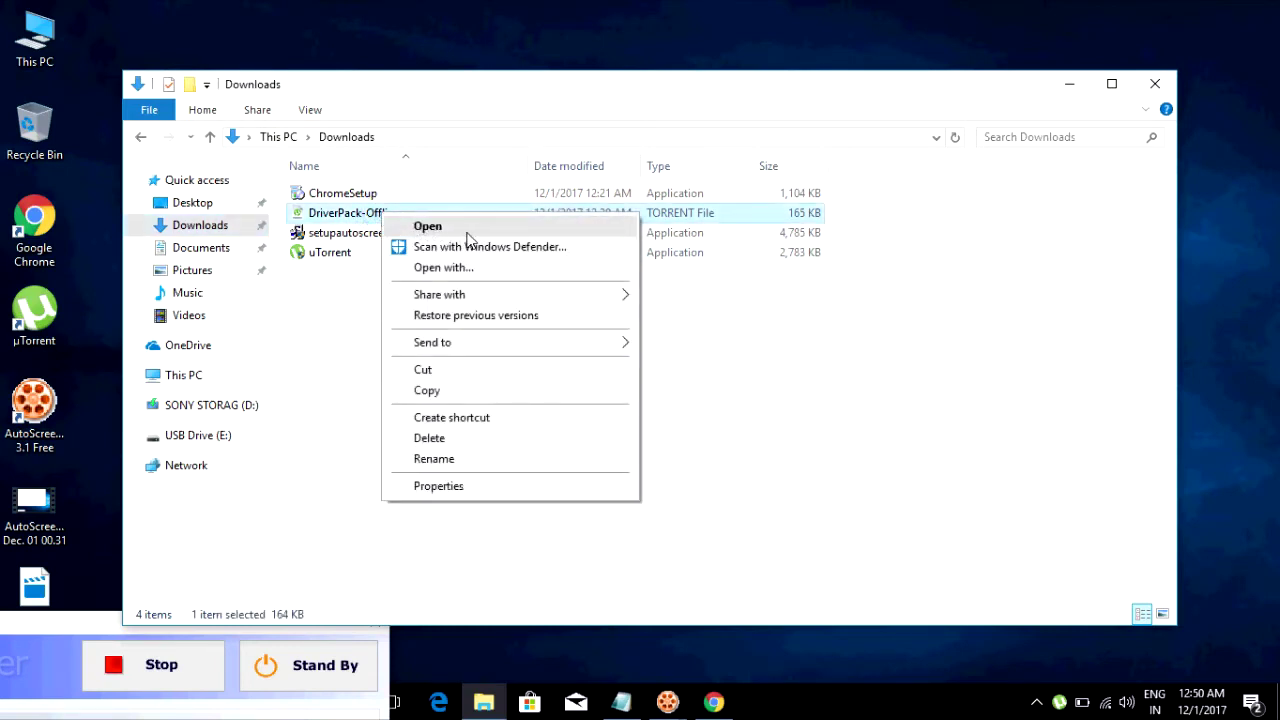
{"action": "left_click", "coordinate": [466, 232]}
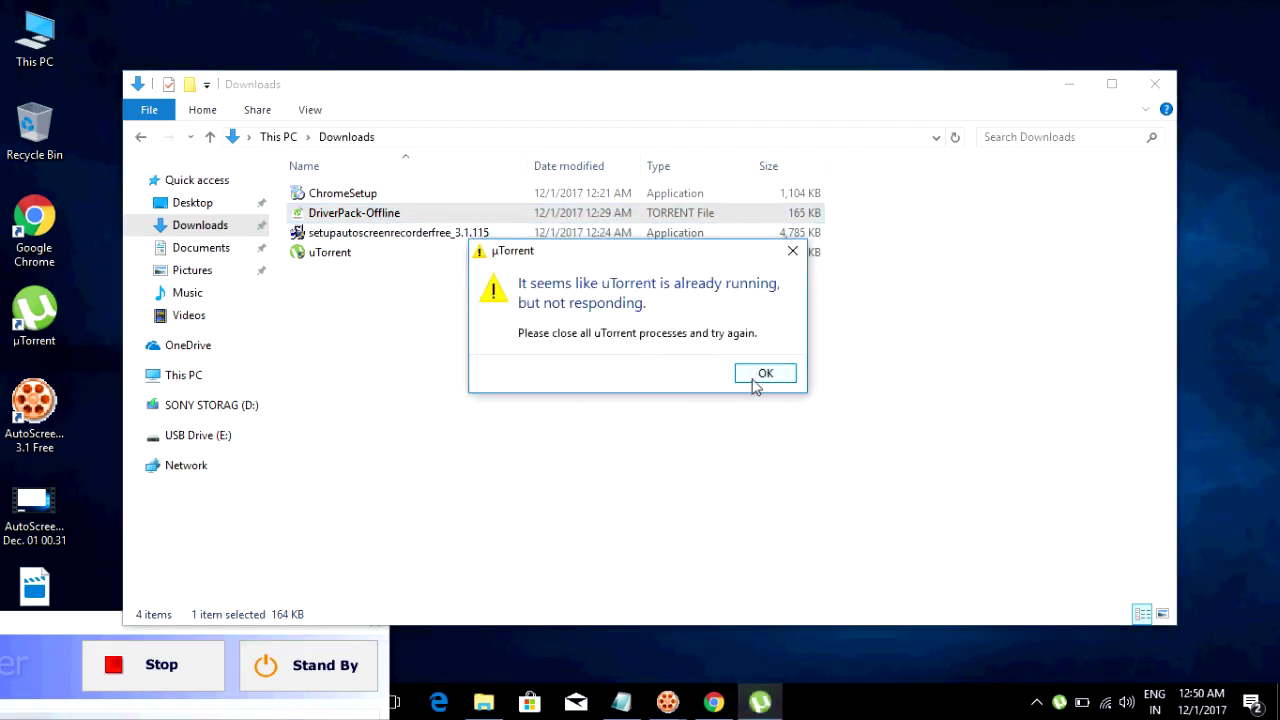
{"action": "left_click", "coordinate": [763, 374]}
Exit the µTorrent instance running in the background and confirm the exit.
{"action": "left_click", "coordinate": [1036, 702]}
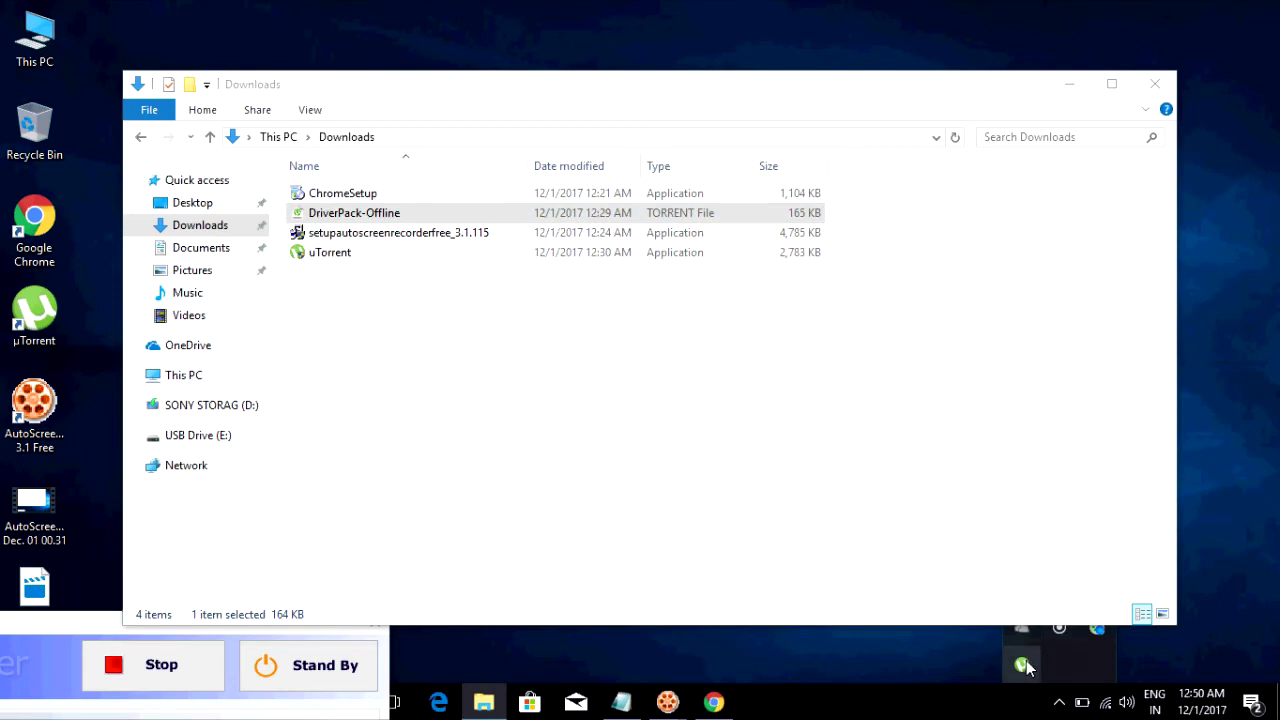
{"action": "right_click", "coordinate": [1025, 667]}
{"action": "left_click", "coordinate": [1060, 645]}
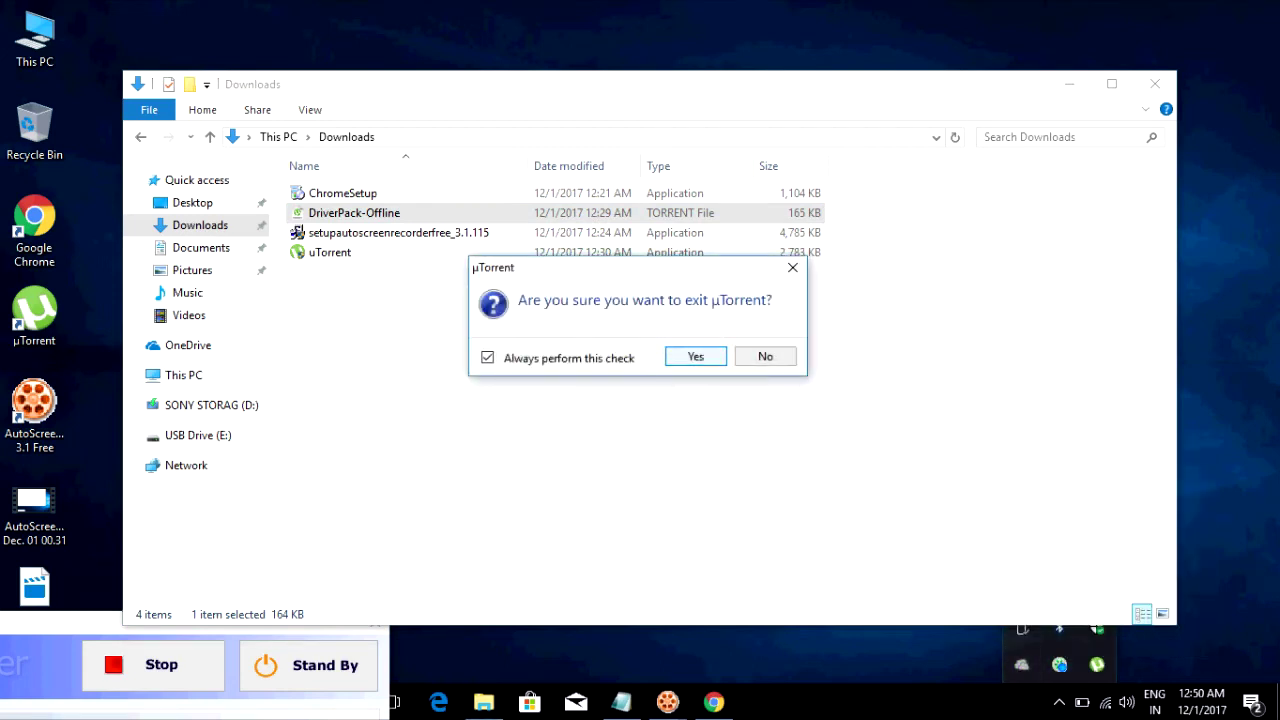
{"action": "left_click", "coordinate": [716, 360]}
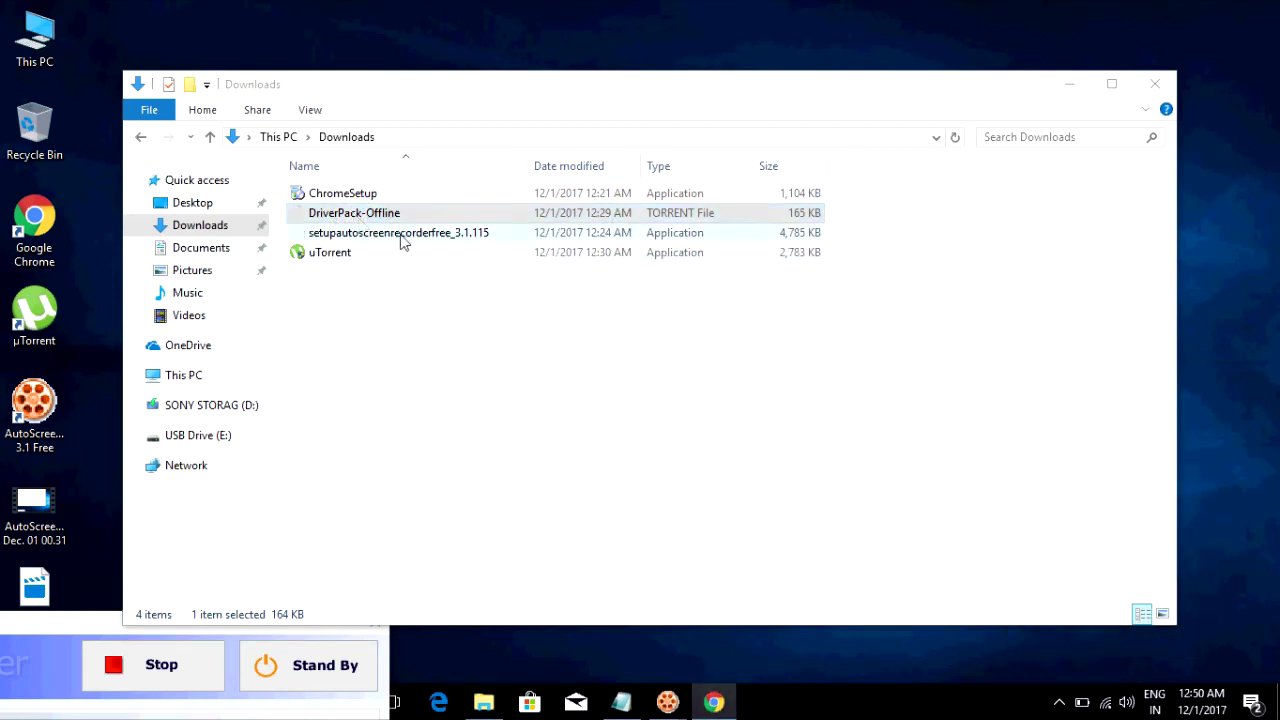
Open the DriverPack-Offline torrent file and add DriverPack_17.7.73.2.iso to µTorrent, saving it in the Downloads folder.
{"action": "right_click", "coordinate": [350, 211]}
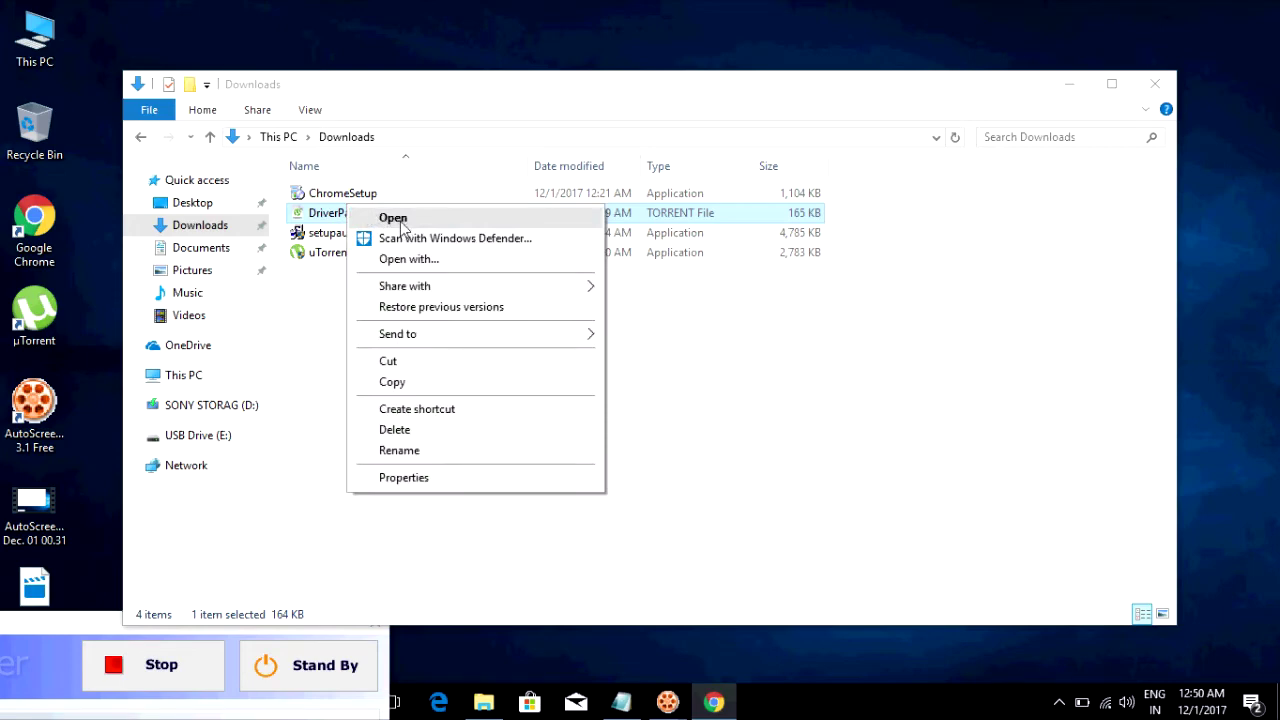
{"action": "left_click", "coordinate": [401, 218]}
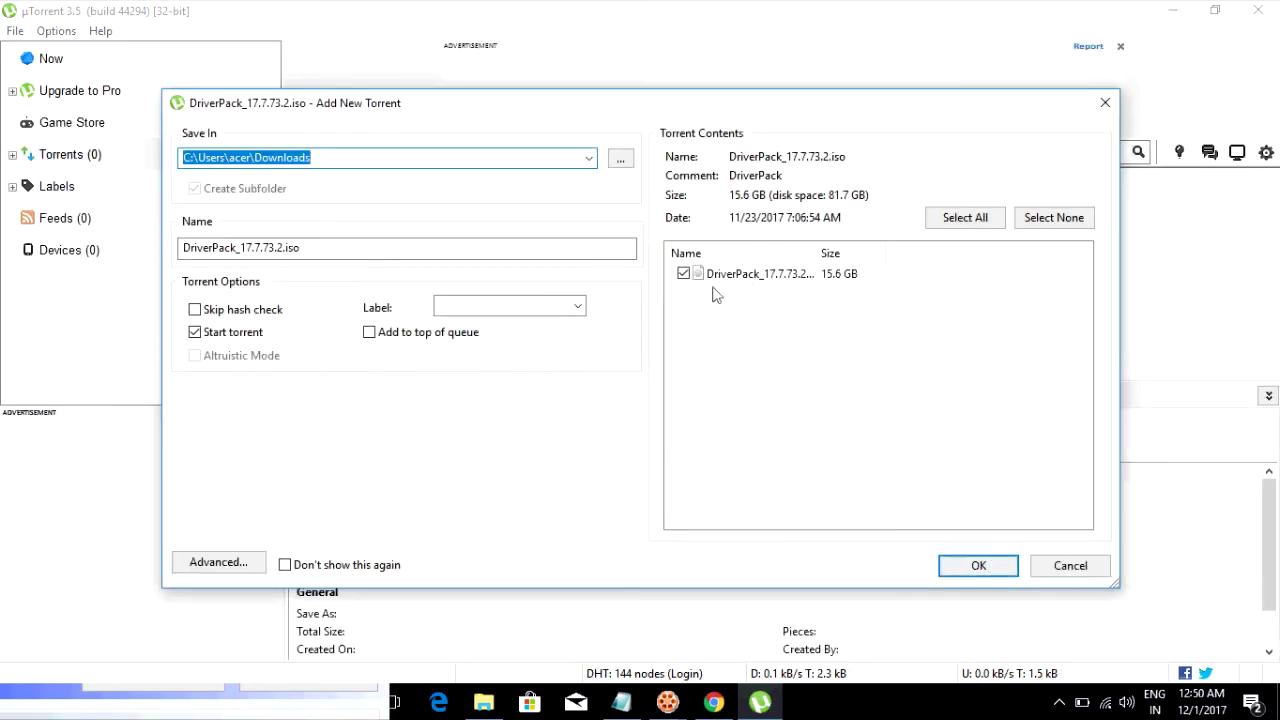
{"action": "left_click", "coordinate": [970, 562]}
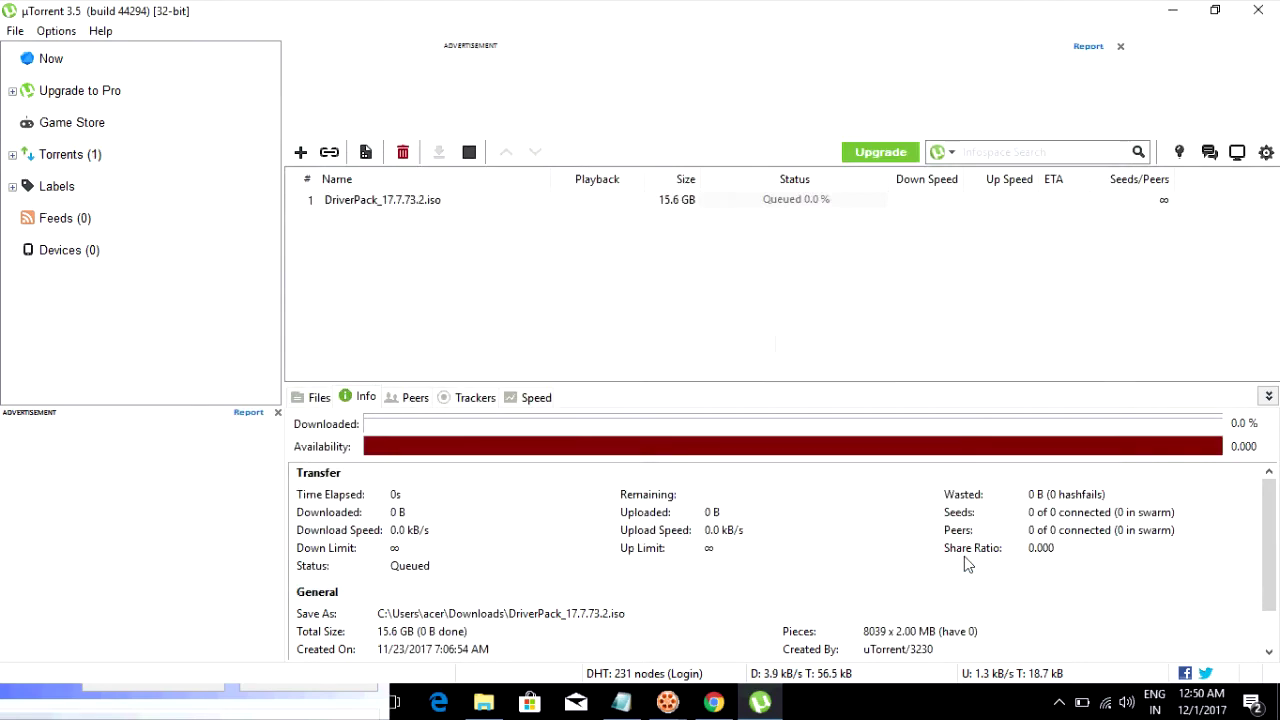
Switch to the Notepad notes and add the lines "its take time depend ur interspeed" and "m already downlaod this file".
{"action": "left_click", "coordinate": [621, 702]}
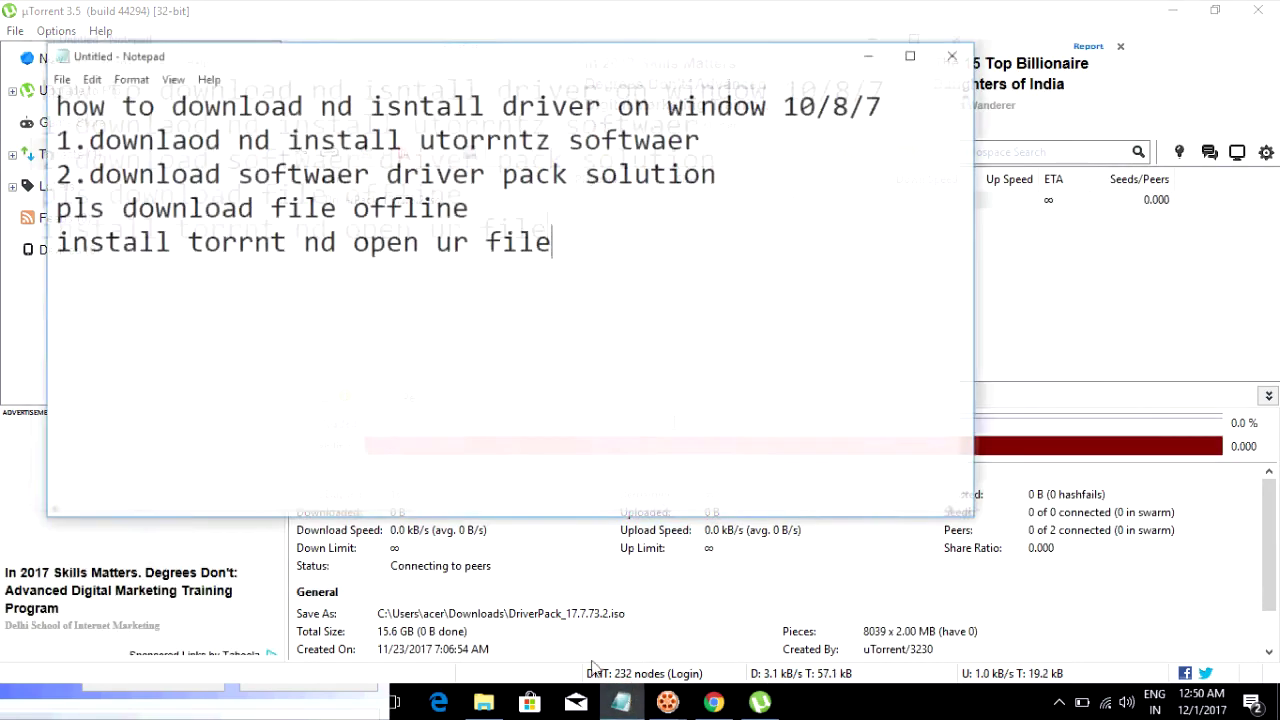
{"action": "type", "text": "i"}
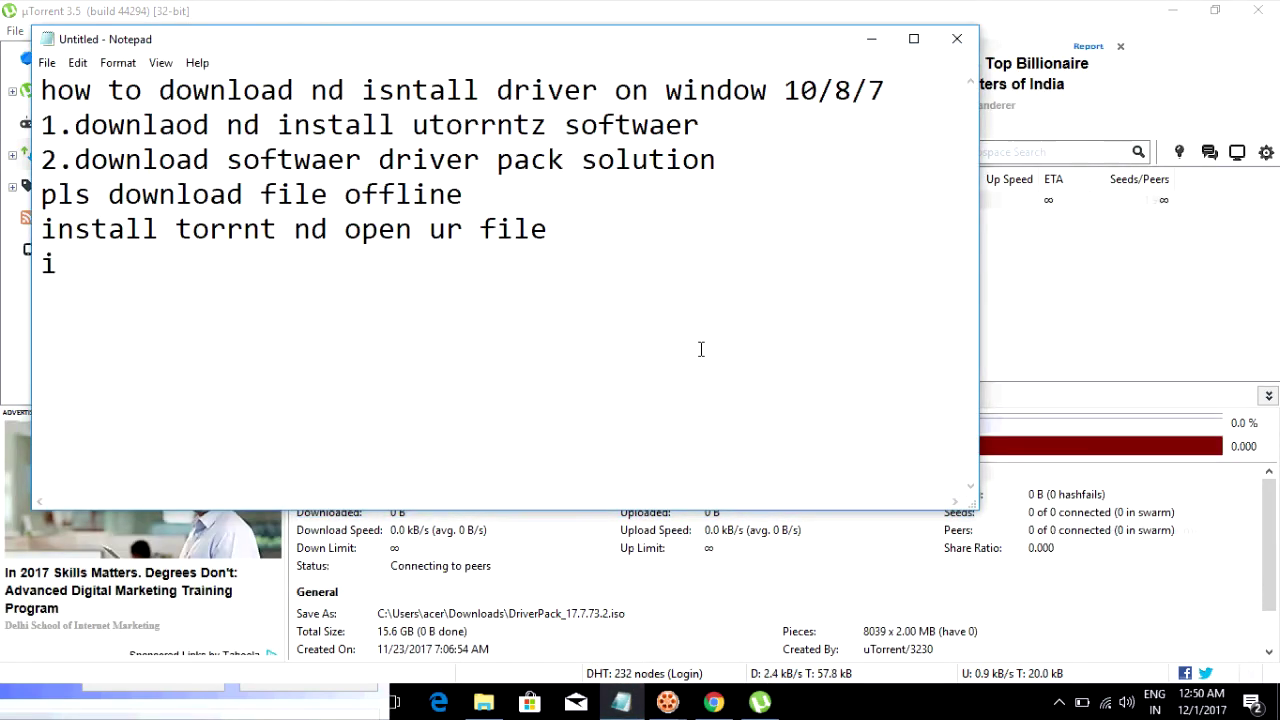
{"action": "type", "text": "ts take "}
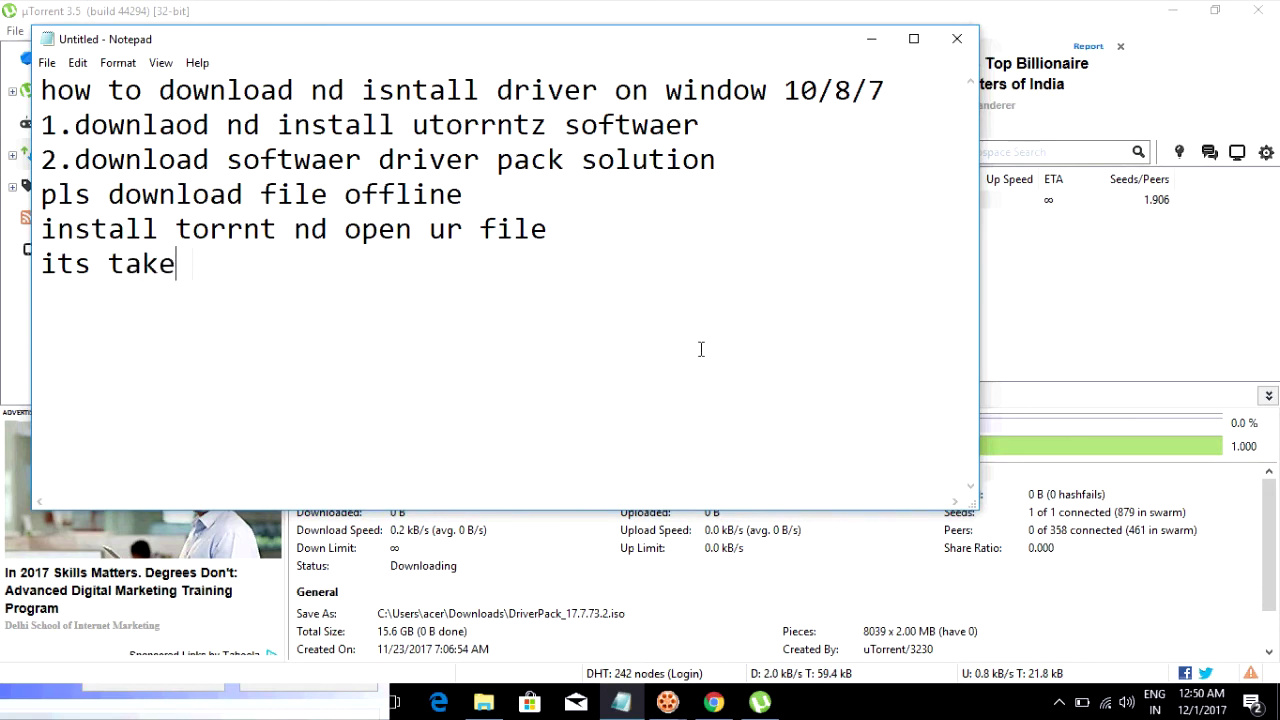
{"action": "type", "text": "time"}
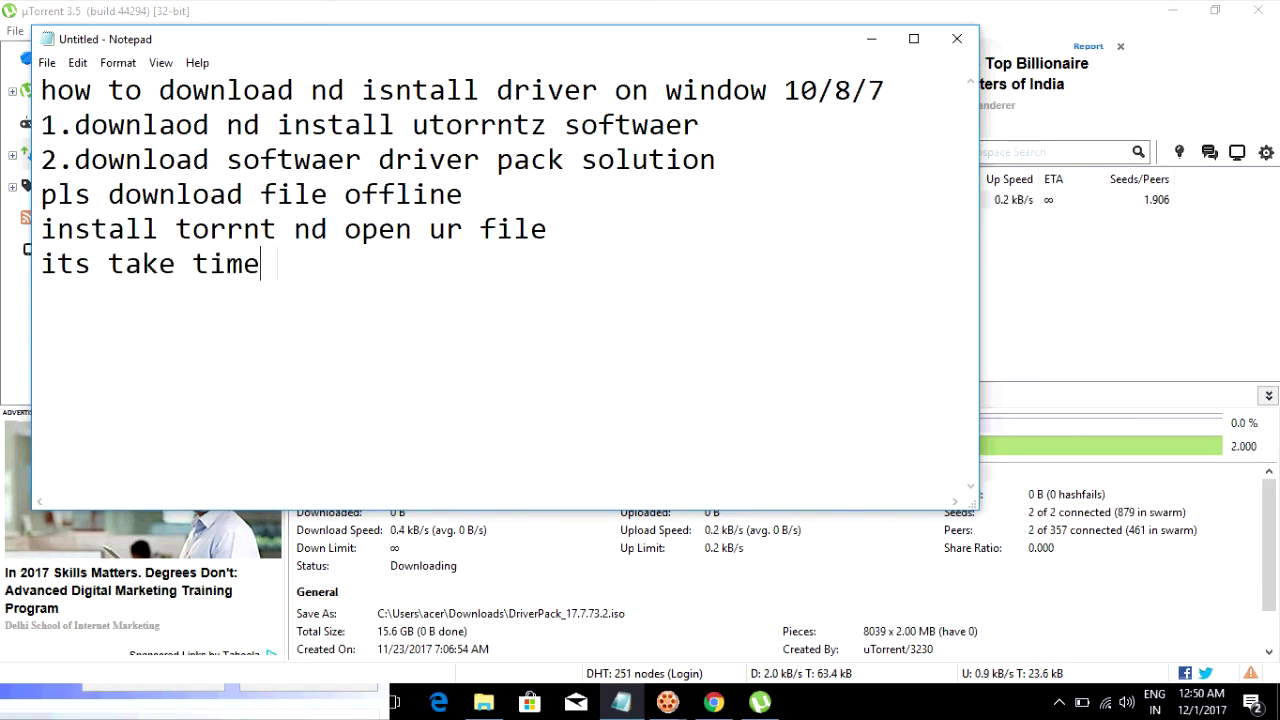
{"action": "type", "text": " dep"}
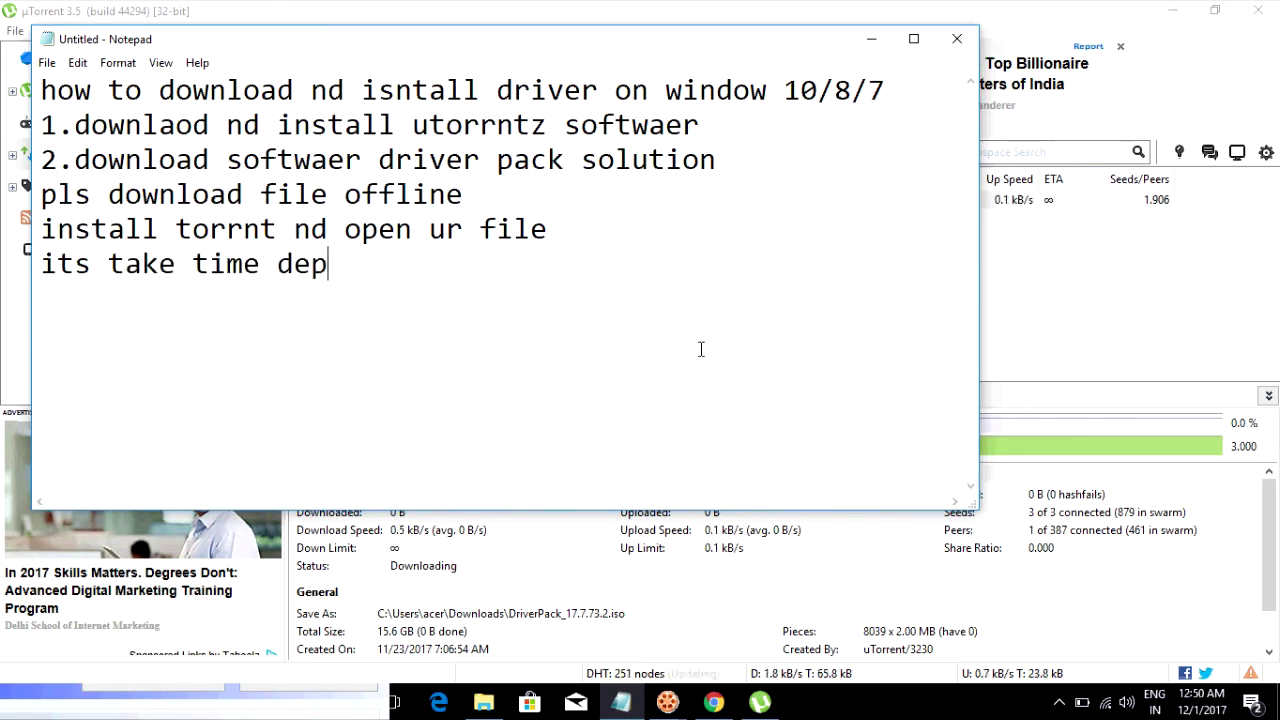
{"action": "type", "text": "end ur interspeed"}
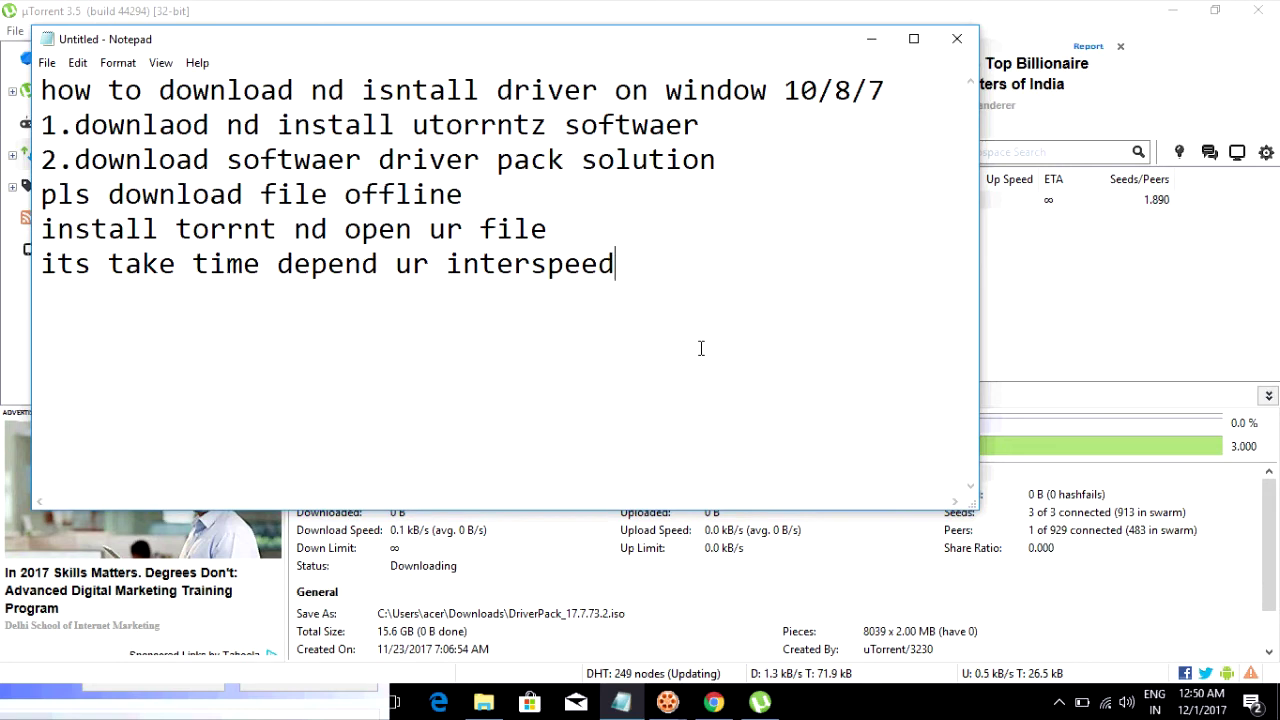
{"action": "type", "text": "m already downlaod this f"}
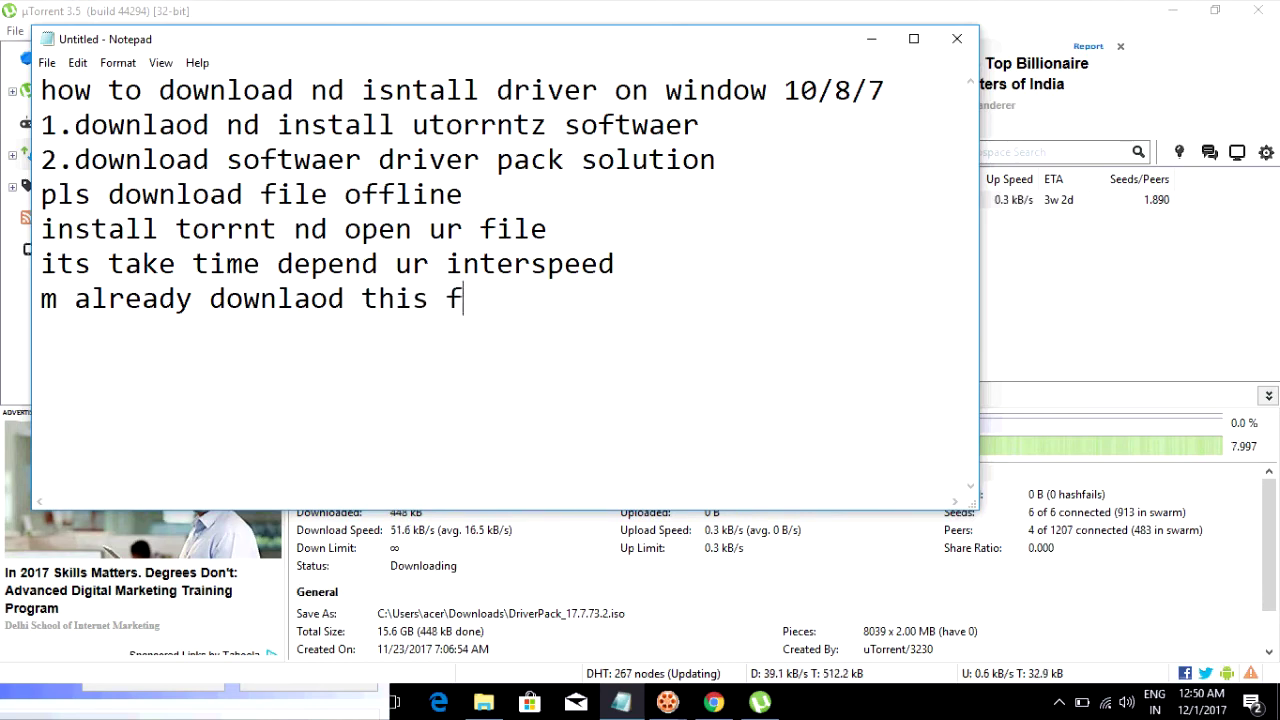
{"action": "type", "text": "ile"}
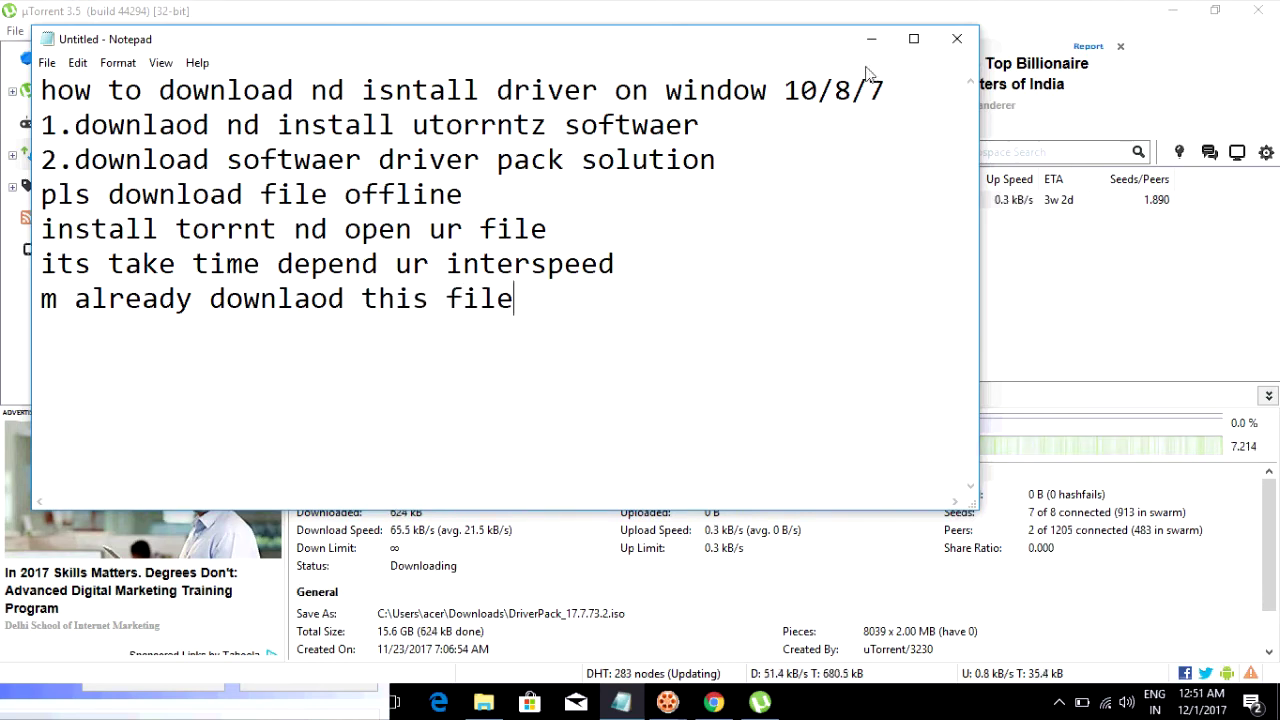
Minimize the Notepad and µTorrent windows to show the desktop.
{"action": "left_click", "coordinate": [871, 38]}
{"action": "left_click", "coordinate": [1172, 10]}
{"action": "mouse_move", "coordinate": [44, 681]}
{"action": "left_click", "coordinate": [130, 664]}
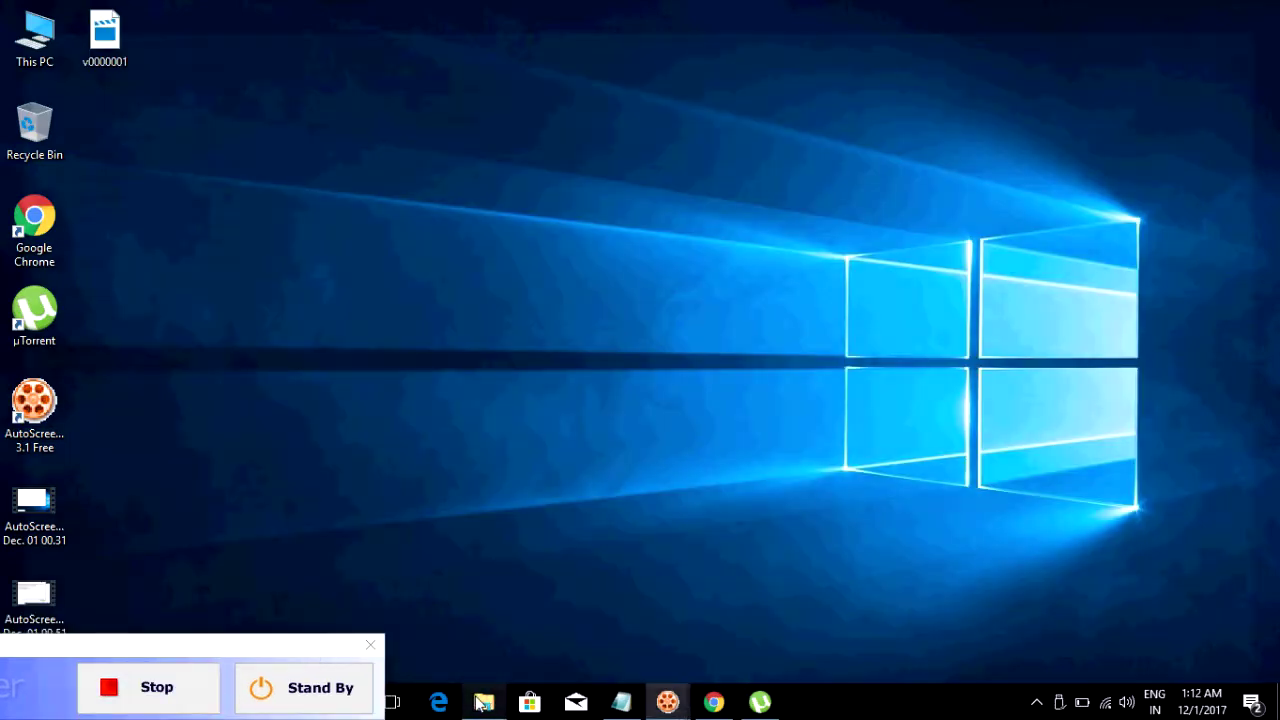
In File Explorer, open the DriverPack_17.7.33.2 folder inside imp very on drive D: and run the DriverPack application.
{"action": "left_click", "coordinate": [483, 702]}
{"action": "left_click", "coordinate": [20, 62]}
{"action": "left_click", "coordinate": [316, 257]}
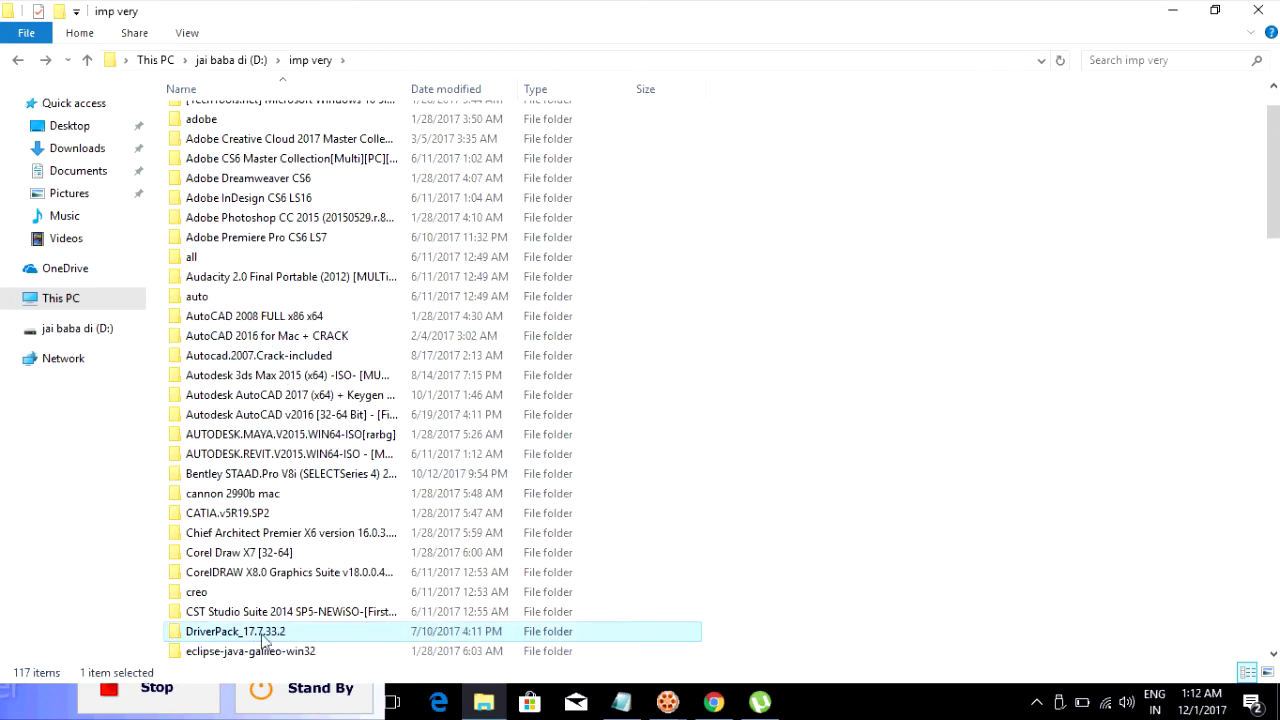
{"action": "double_click", "coordinate": [254, 633]}
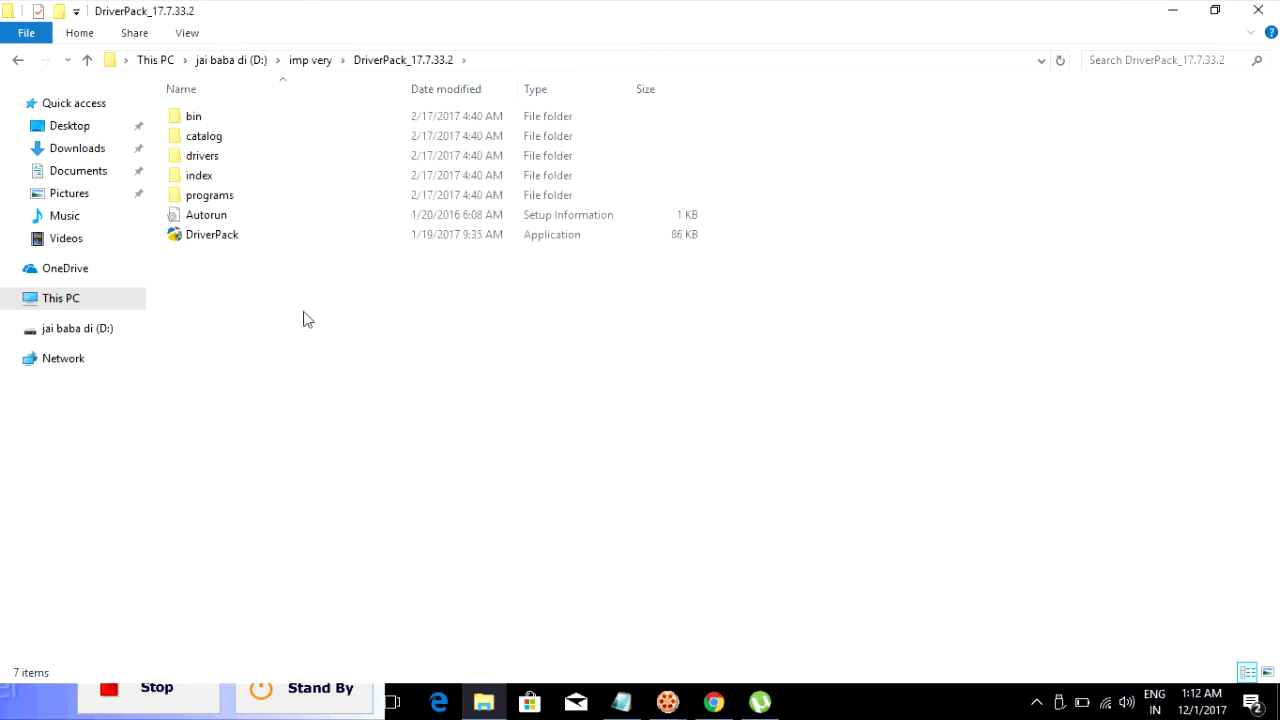
{"action": "double_click", "coordinate": [229, 236]}
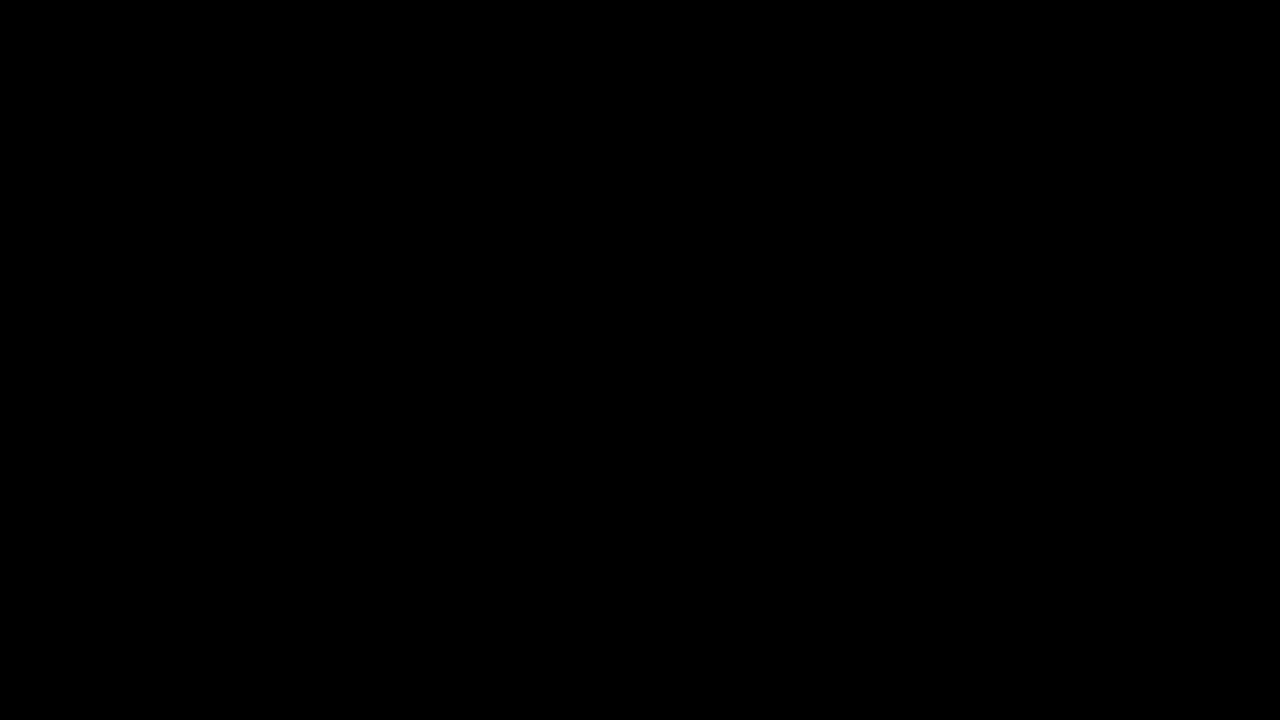
{"action": "left_click", "coordinate": [572, 485]}
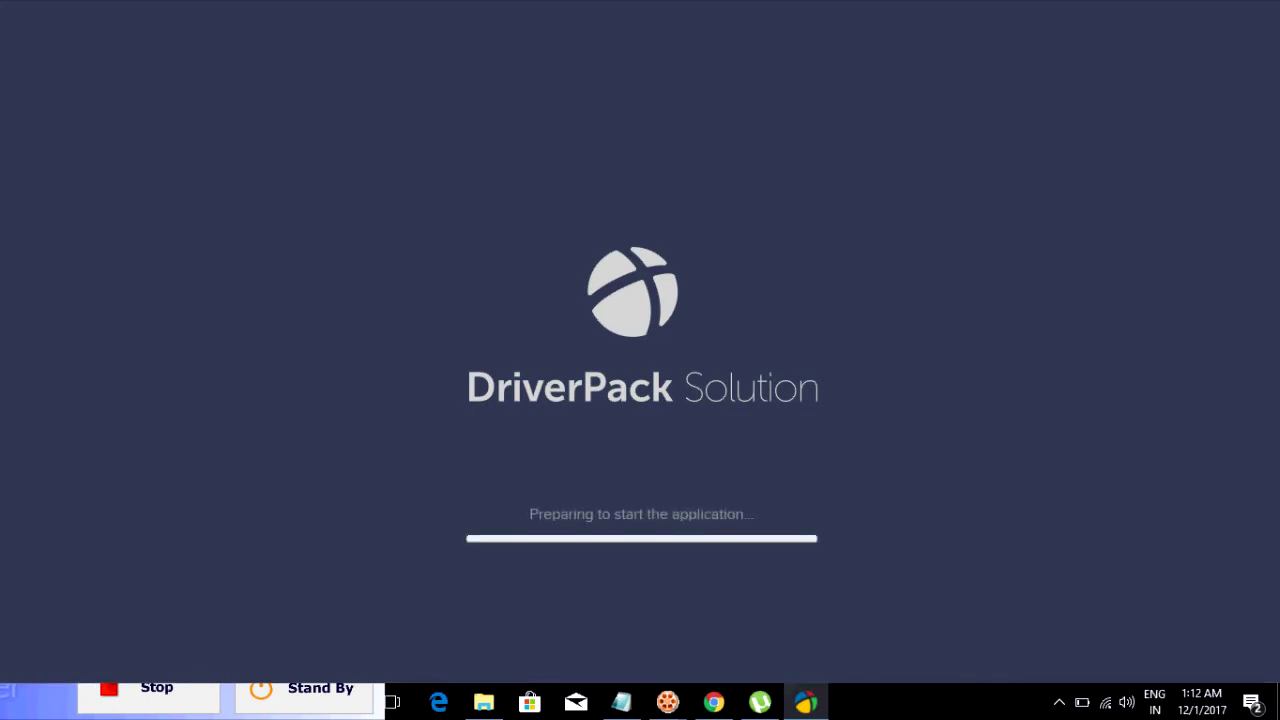
Open the system properties of This PC, examine the devices in Device Manager, and close Device Manager.
{"action": "left_click", "coordinate": [483, 702]}
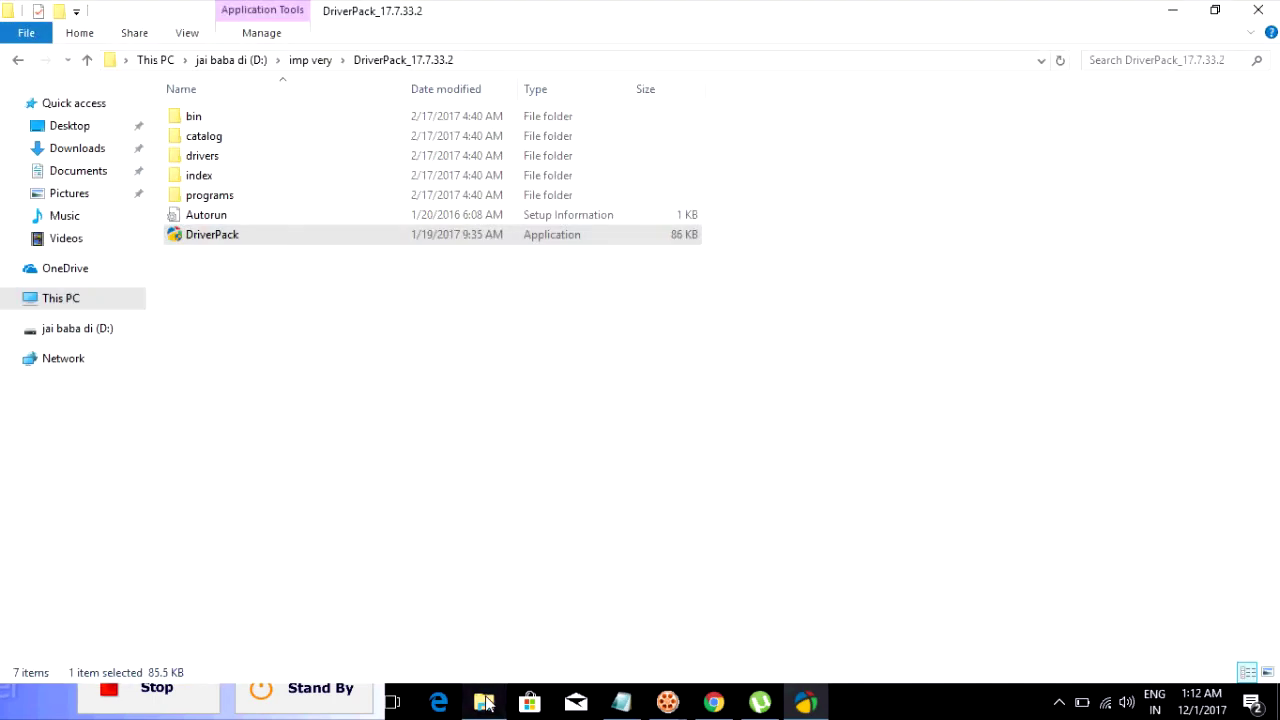
{"action": "right_click", "coordinate": [70, 298]}
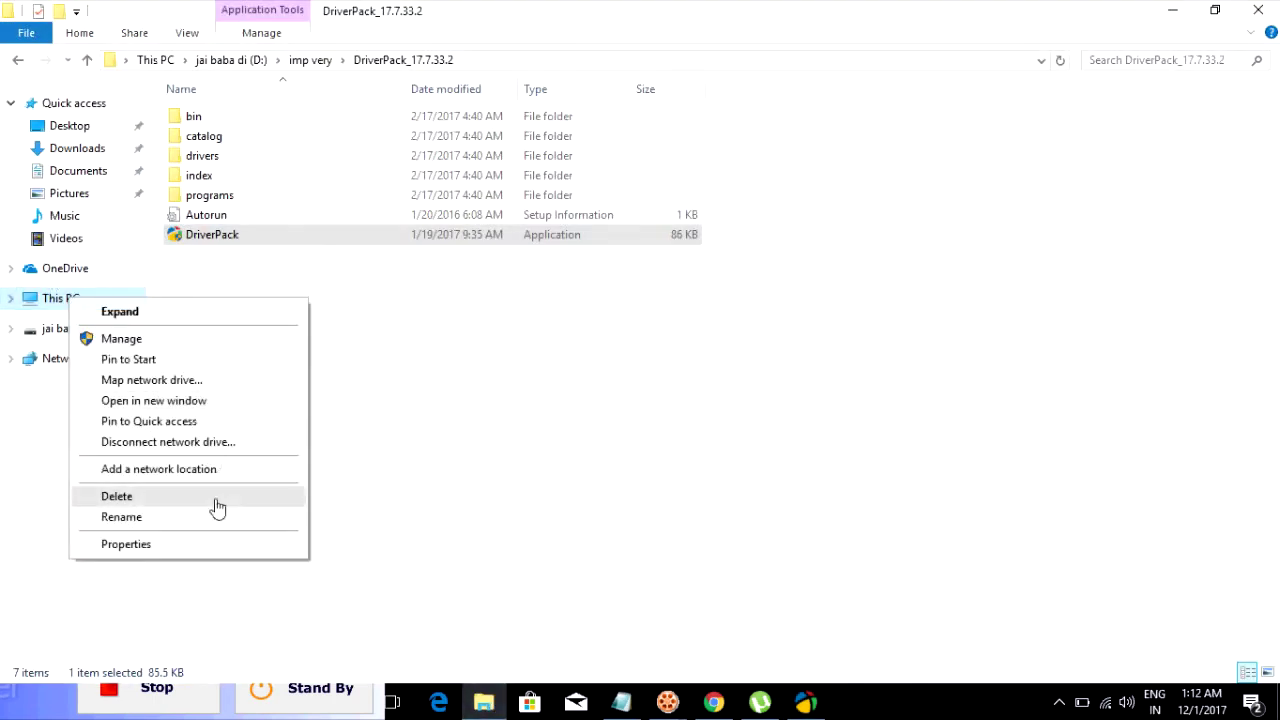
{"action": "left_click", "coordinate": [160, 547]}
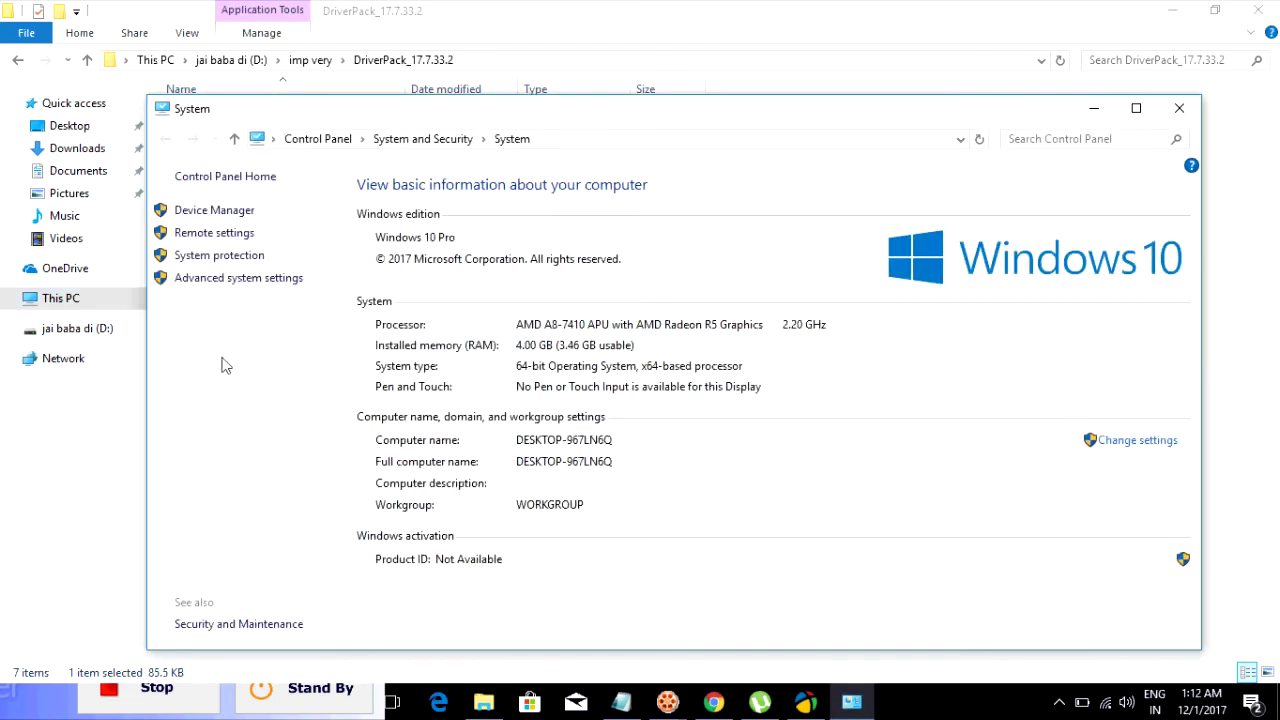
{"action": "left_click", "coordinate": [226, 214]}
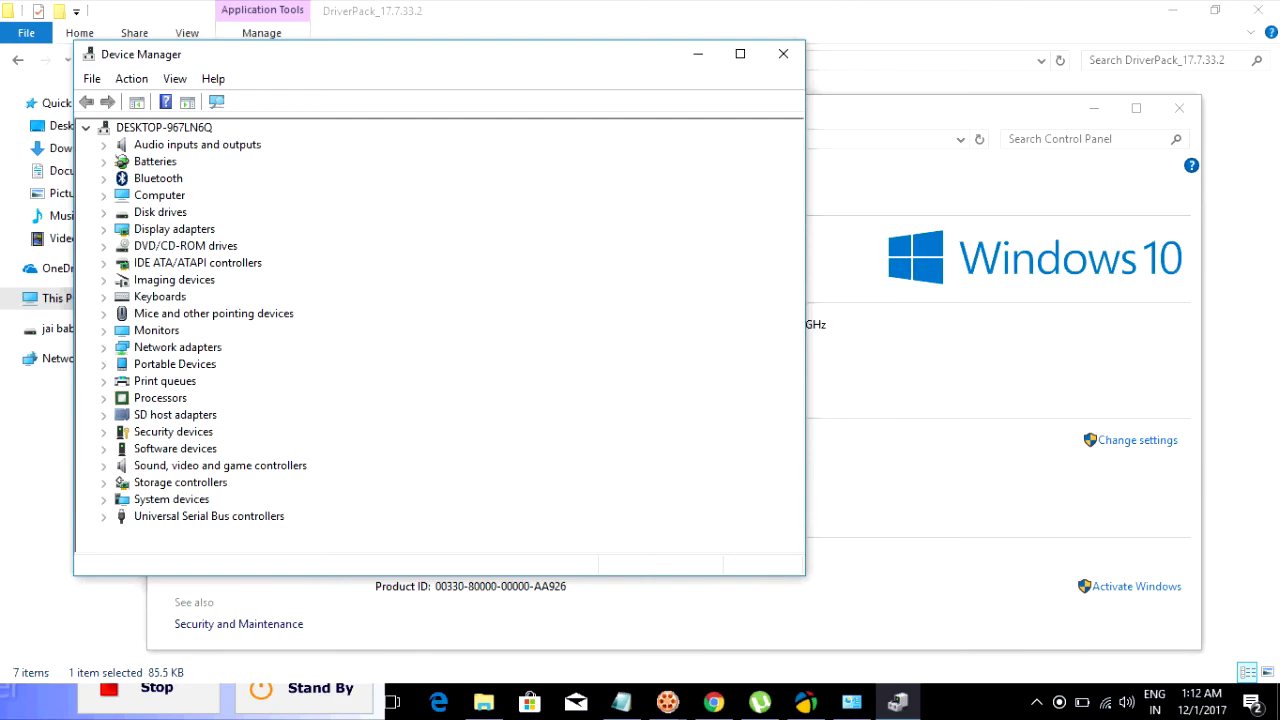
{"action": "left_click", "coordinate": [783, 53]}
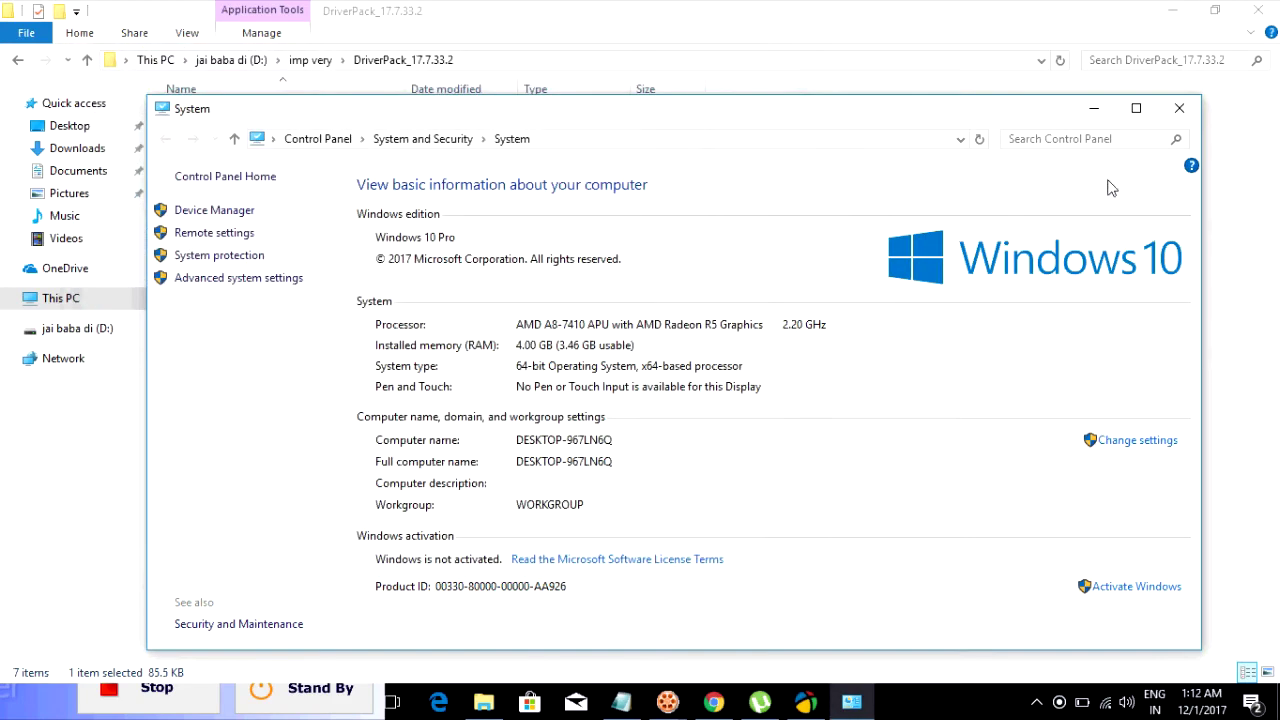
Return to DriverPack Solution and switch it to expert mode.
{"action": "left_click", "coordinate": [805, 705]}
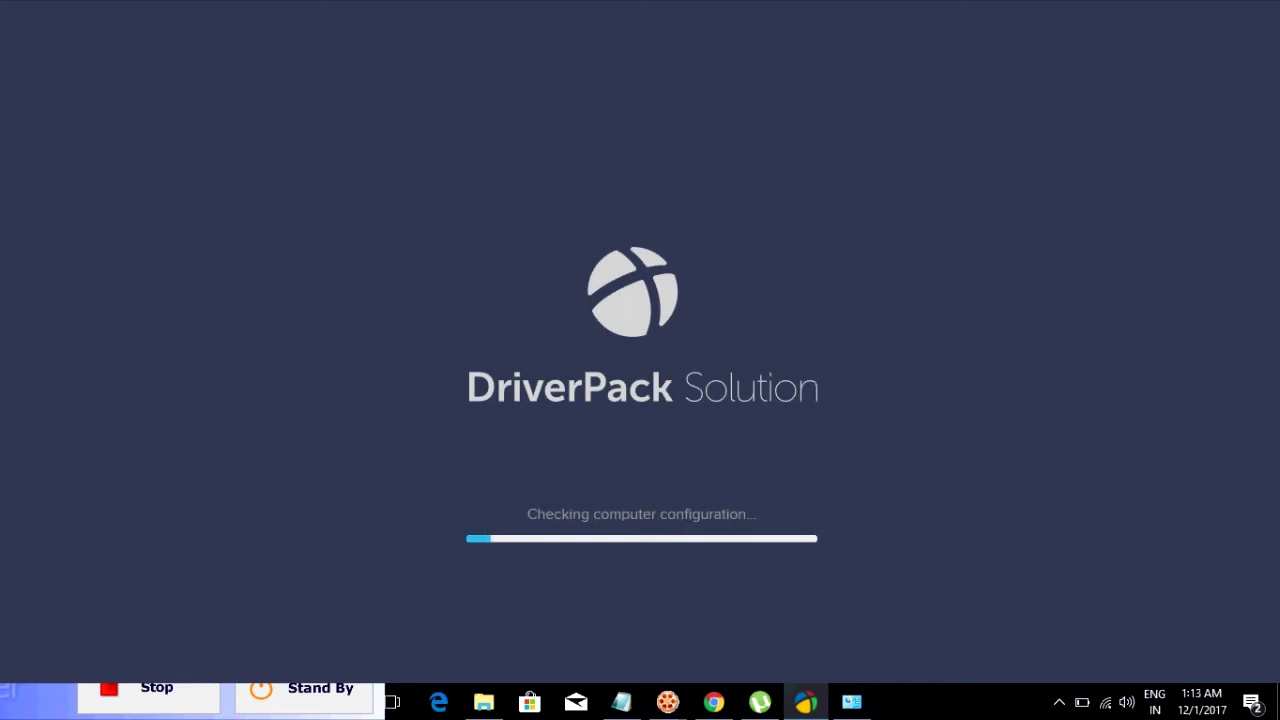
{"action": "left_click", "coordinate": [814, 427]}
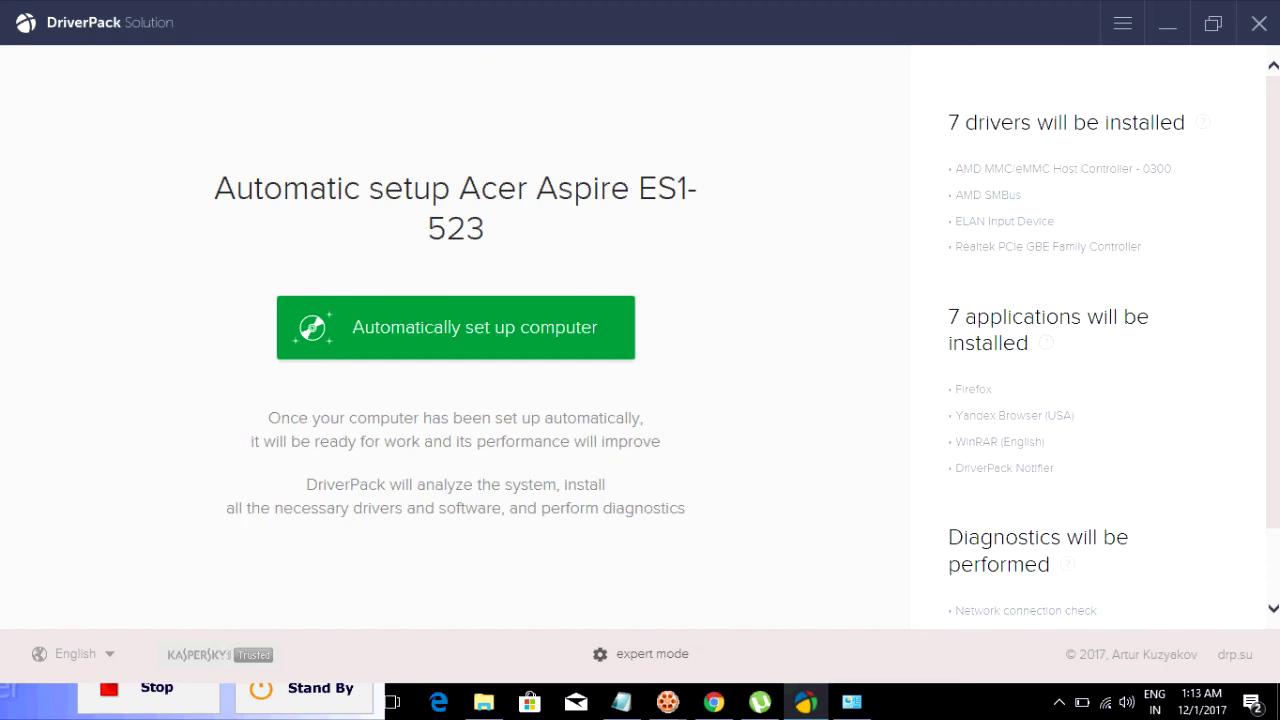
{"action": "left_click", "coordinate": [644, 653]}
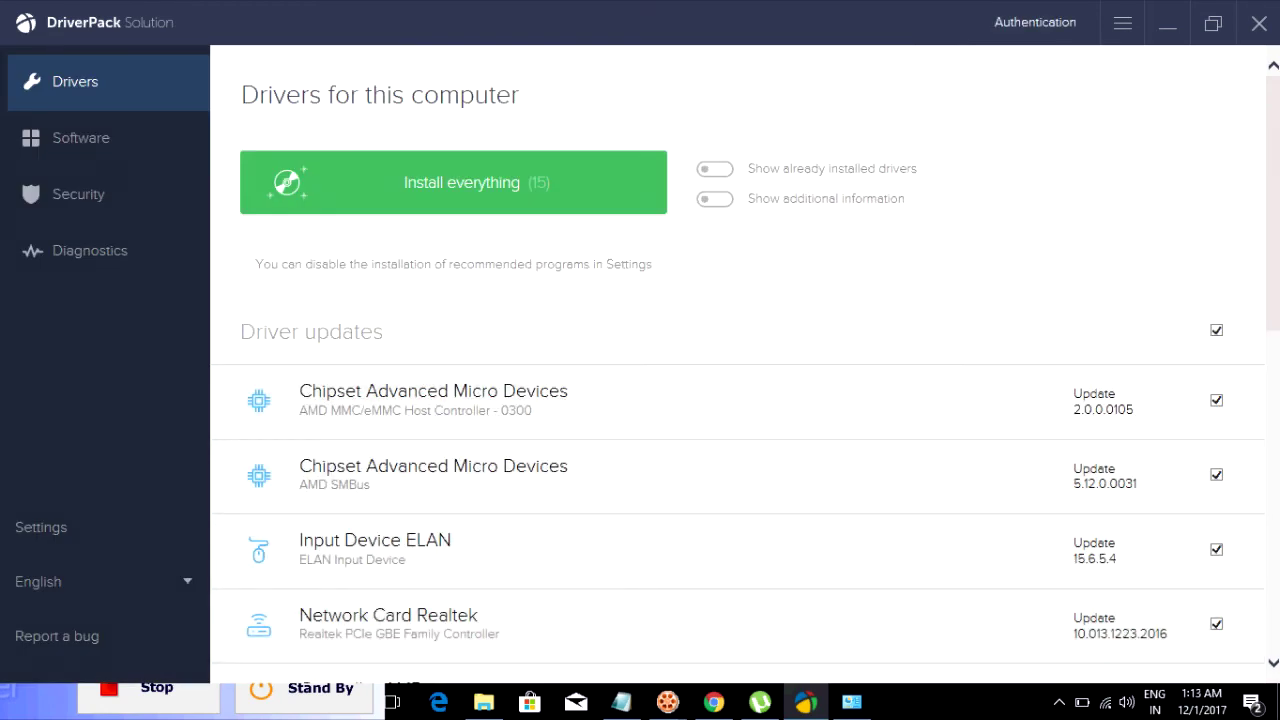
Deselect all driver utilities and reselect only .NET Framework for installation.
{"action": "scroll", "coordinate": [738, 369], "scroll_direction": "down", "scroll_amount": 2}
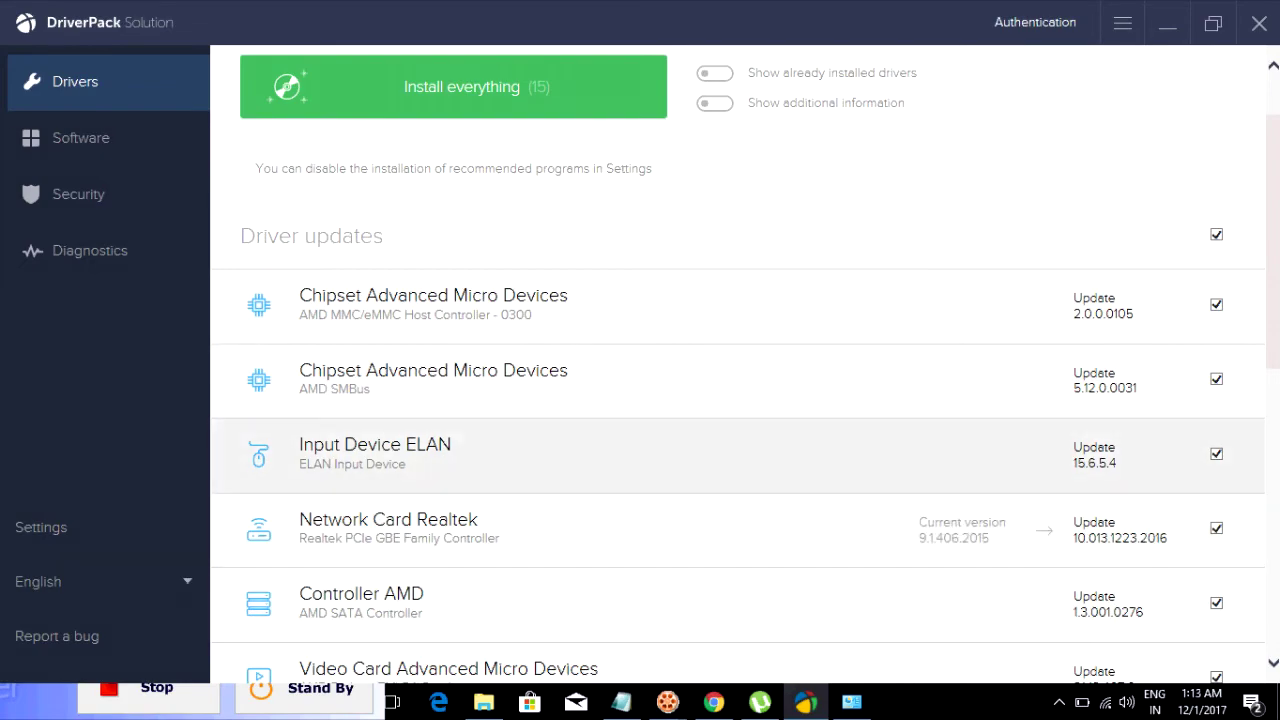
{"action": "scroll", "coordinate": [738, 520], "scroll_direction": "down", "scroll_amount": 6}
{"action": "scroll", "coordinate": [738, 360], "scroll_direction": "down", "scroll_amount": 6}
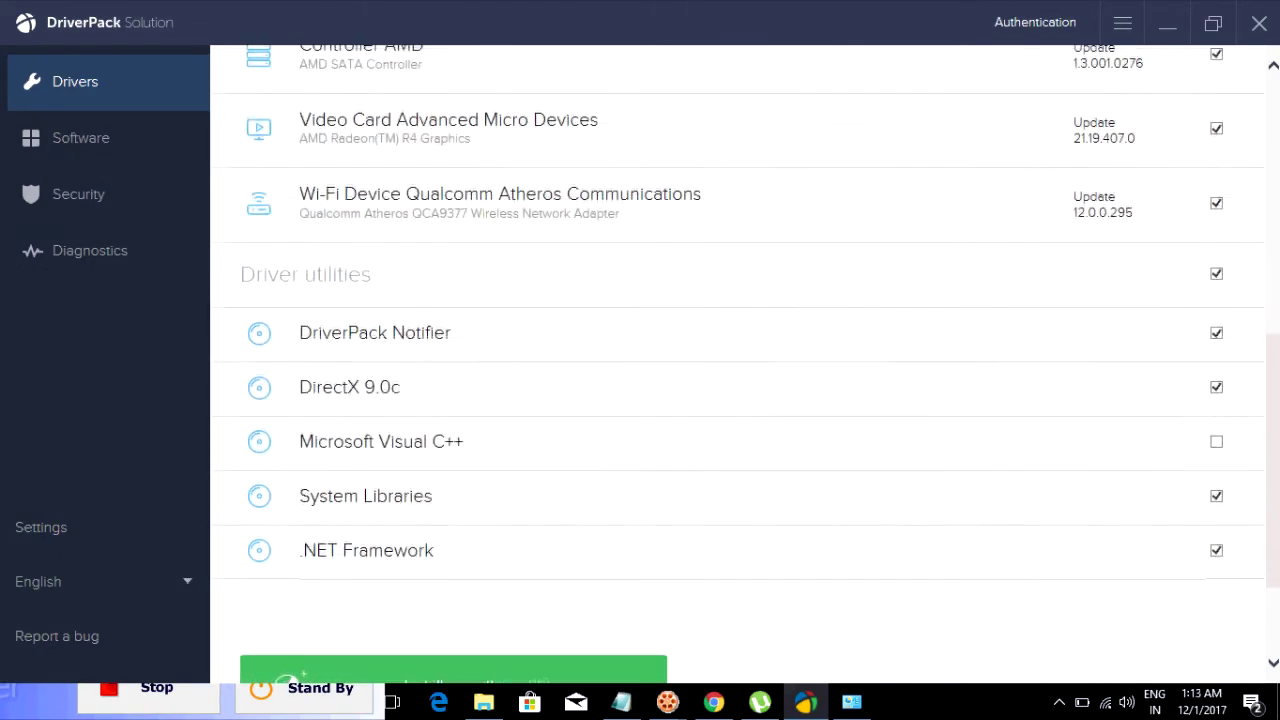
{"action": "left_click", "coordinate": [1216, 271]}
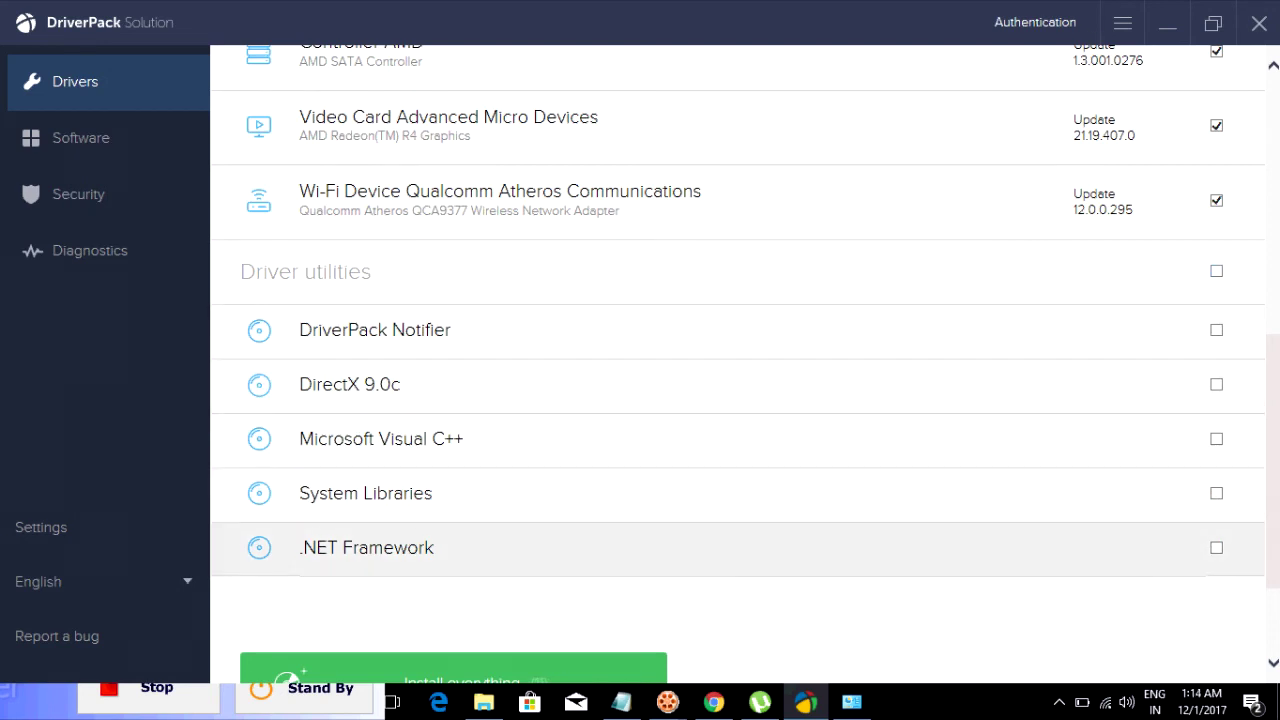
{"action": "left_click", "coordinate": [1216, 547]}
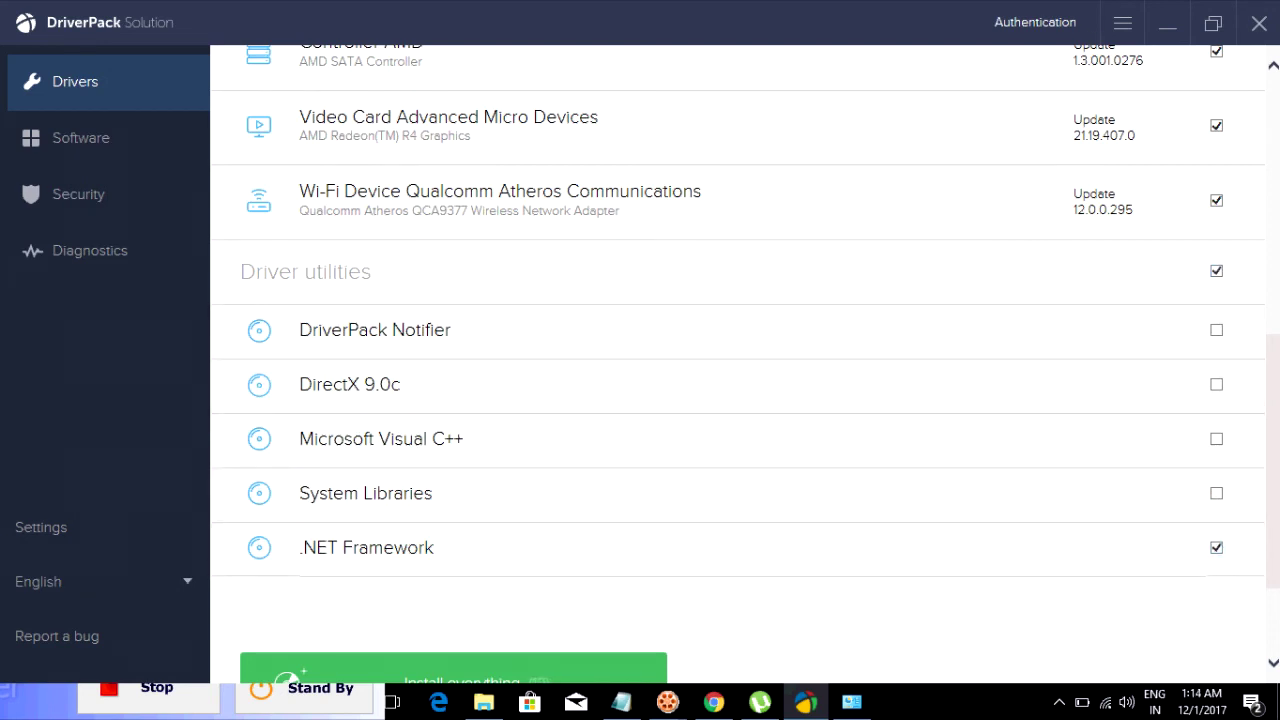
Review the selected driver updates and start installing everything that is selected.
{"action": "scroll", "coordinate": [1216, 547], "scroll_direction": "down", "scroll_amount": 3}
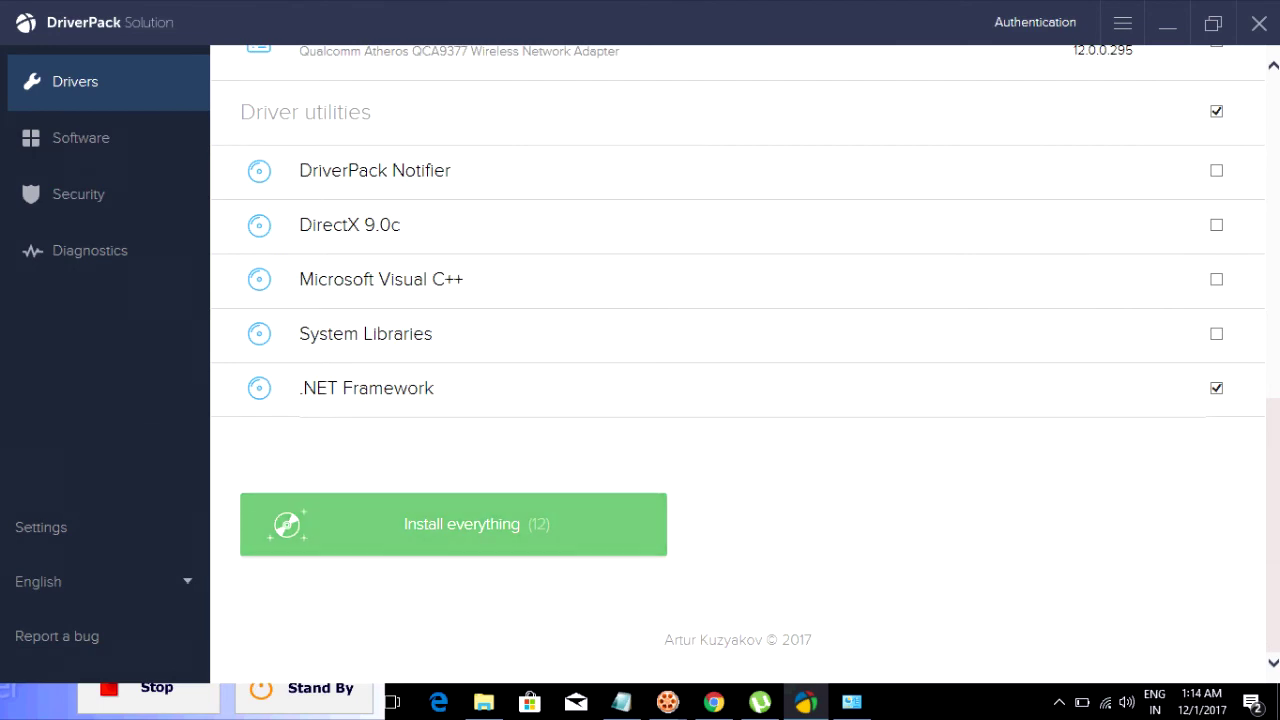
{"action": "scroll", "coordinate": [738, 364], "scroll_direction": "up", "scroll_amount": 6}
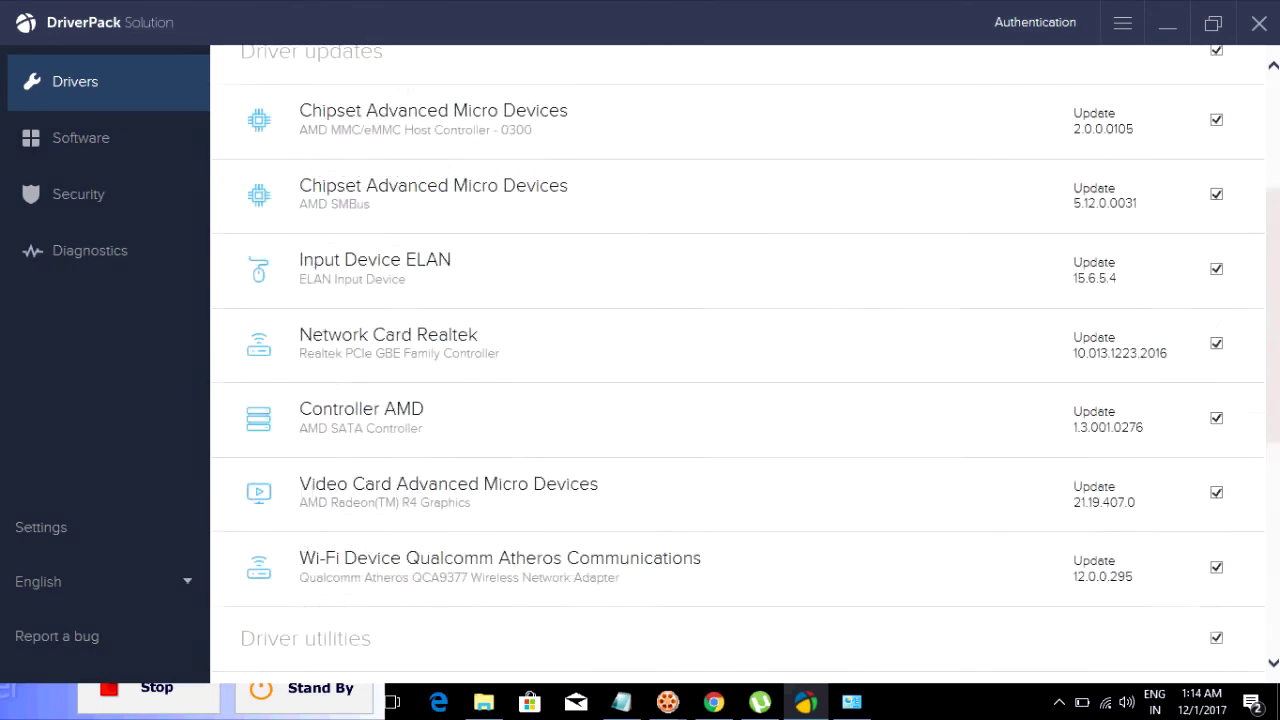
{"action": "scroll", "coordinate": [738, 364], "scroll_direction": "down", "scroll_amount": 6}
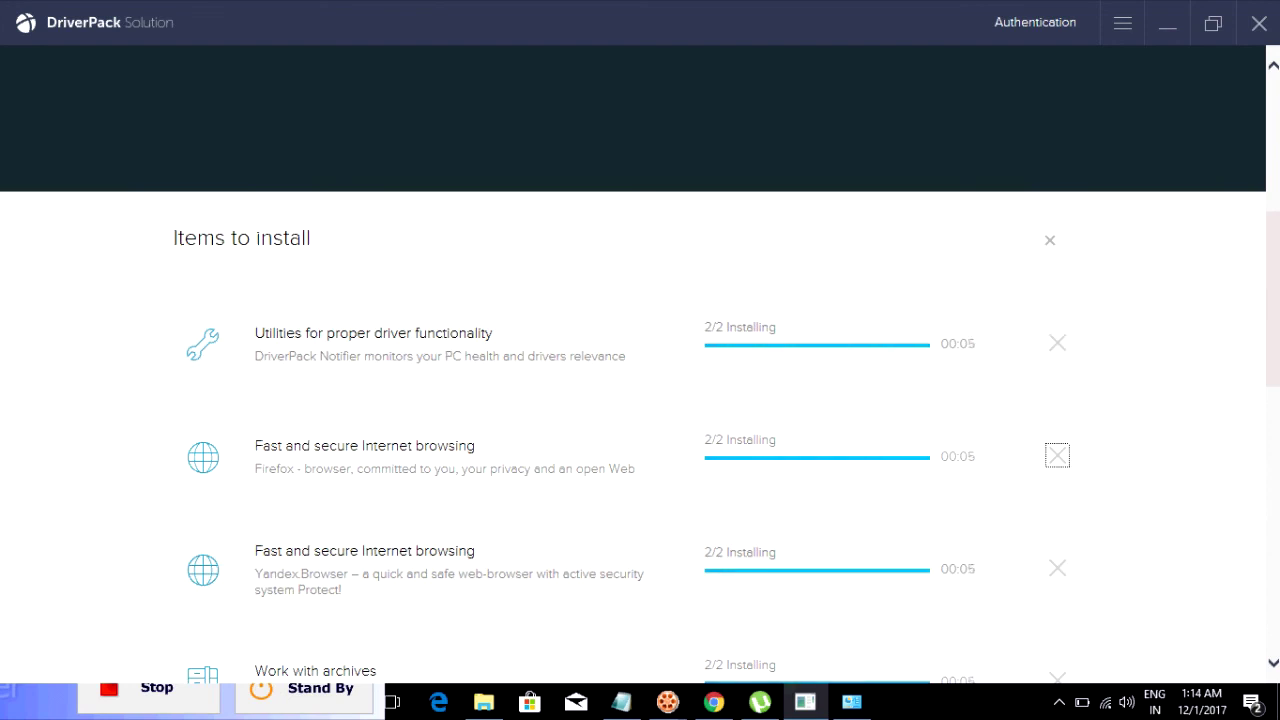
Bring the DriverPack Solution window back to the front to check the driver installation progress.
{"action": "left_click", "coordinate": [188, 692]}
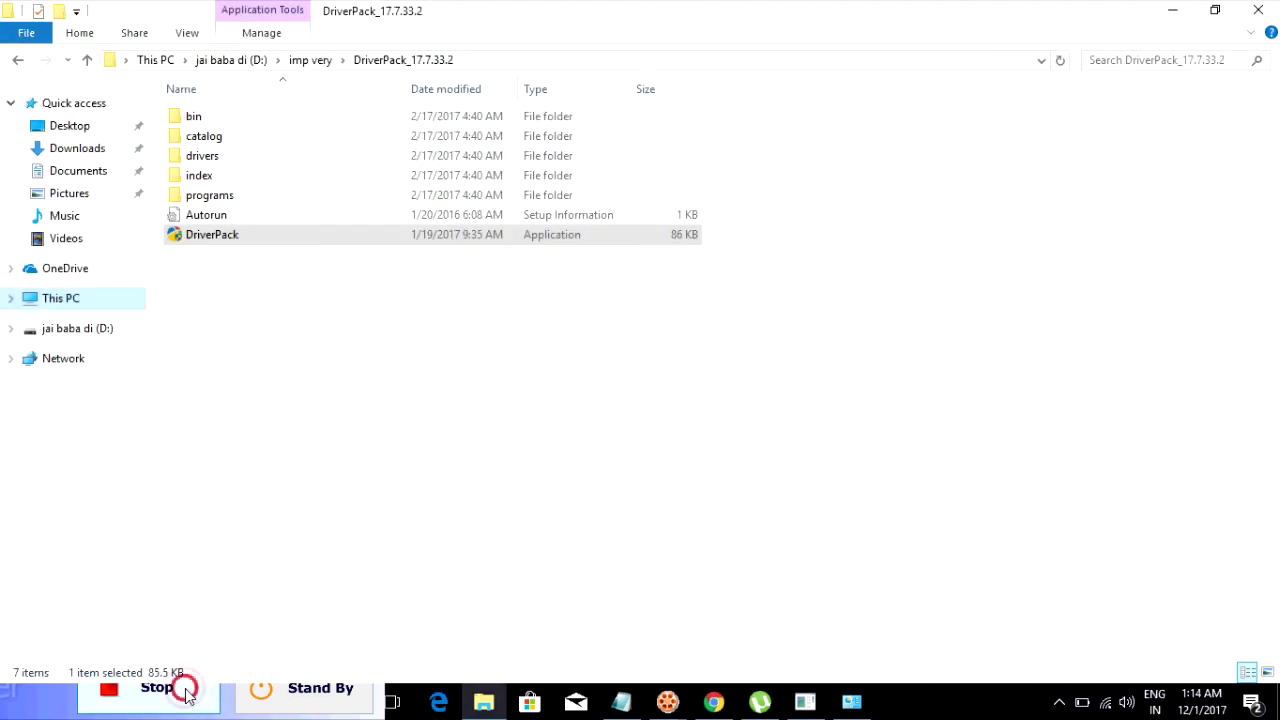
{"action": "left_click", "coordinate": [187, 692]}
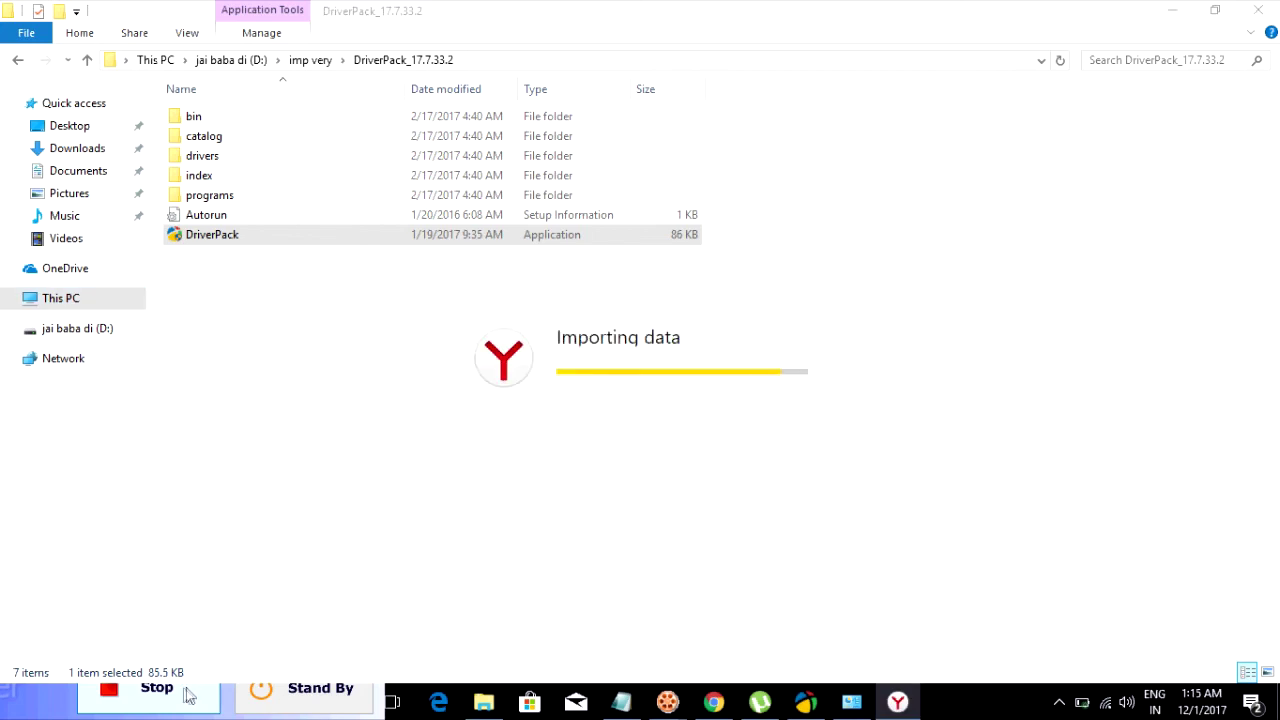
{"action": "left_click", "coordinate": [813, 705]}
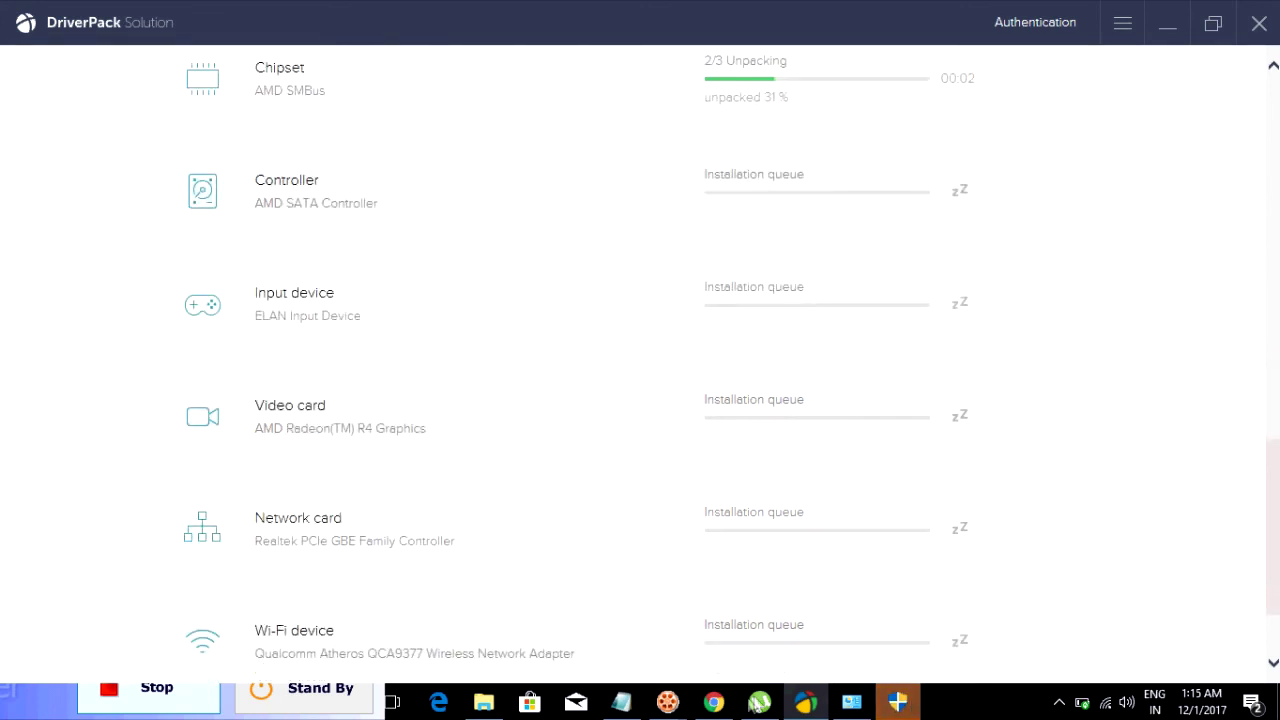
Switch to the Notepad notes and add the closing line "ok thks for watching my video".
{"action": "left_click", "coordinate": [628, 702]}
{"action": "key", "text": "Return"}
{"action": "type", "text": "ok thks f"}
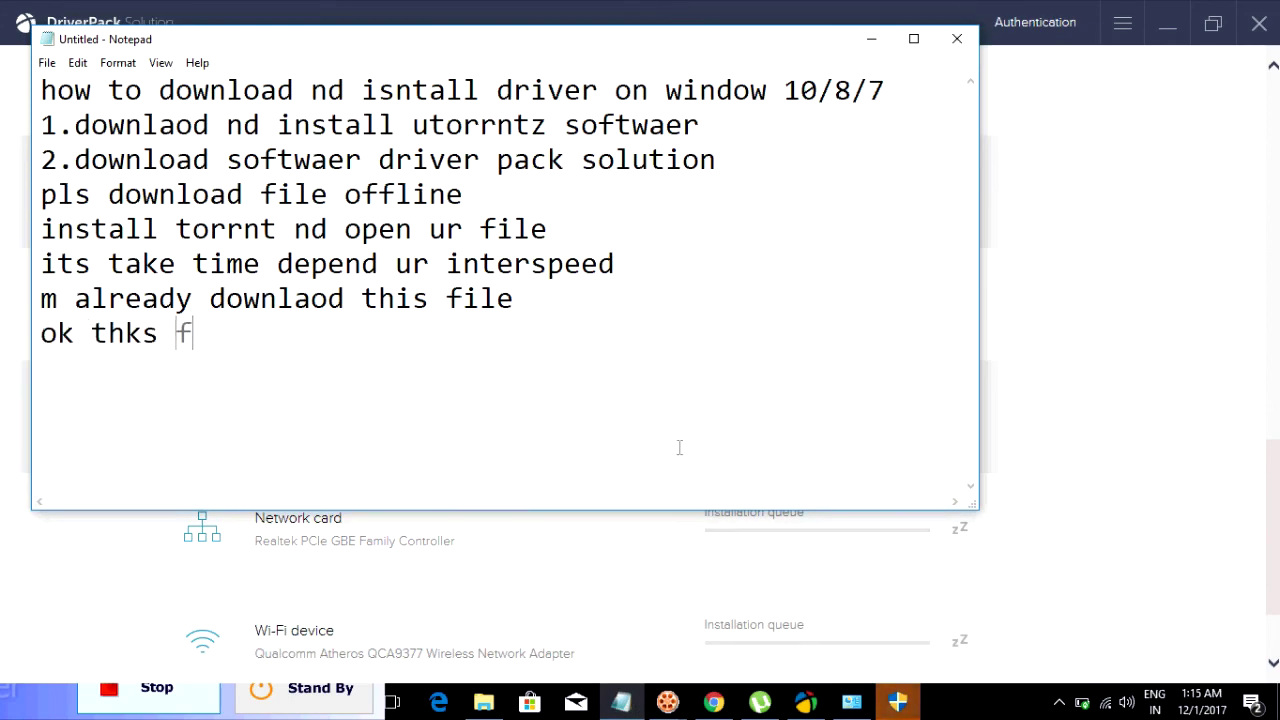
{"action": "type", "text": "or watchi"}
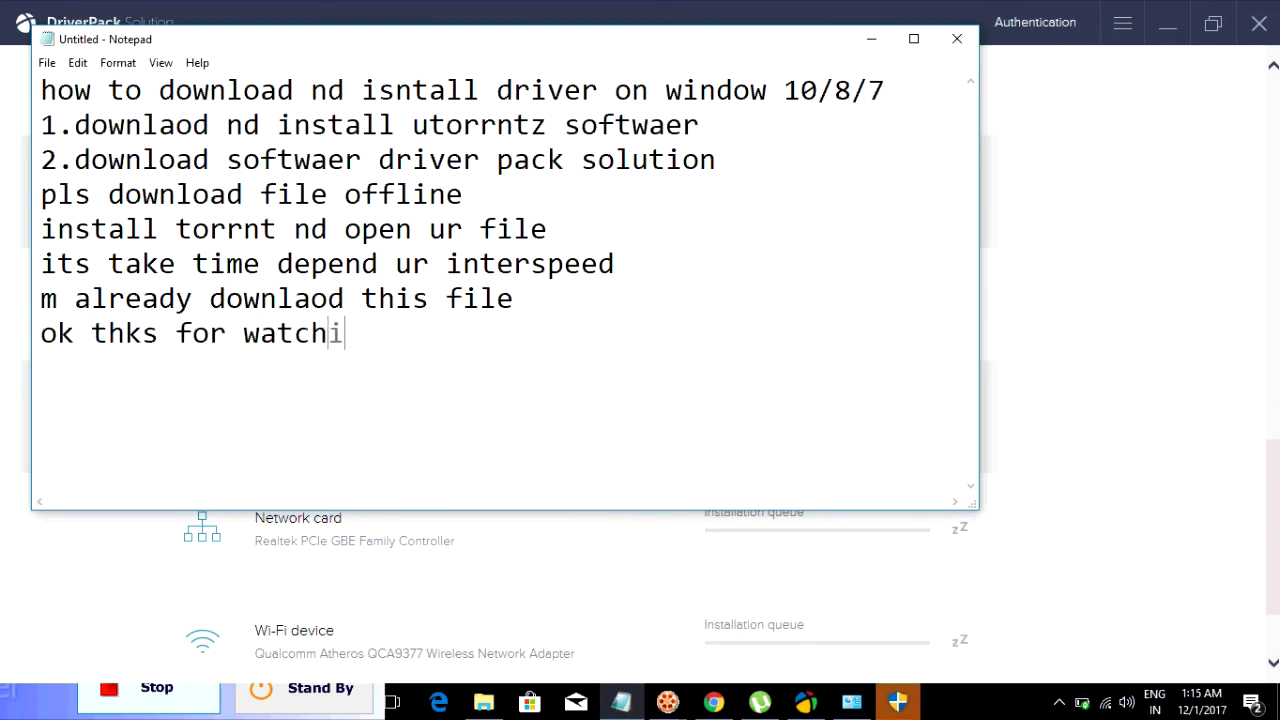
{"action": "type", "text": "ng my video"}
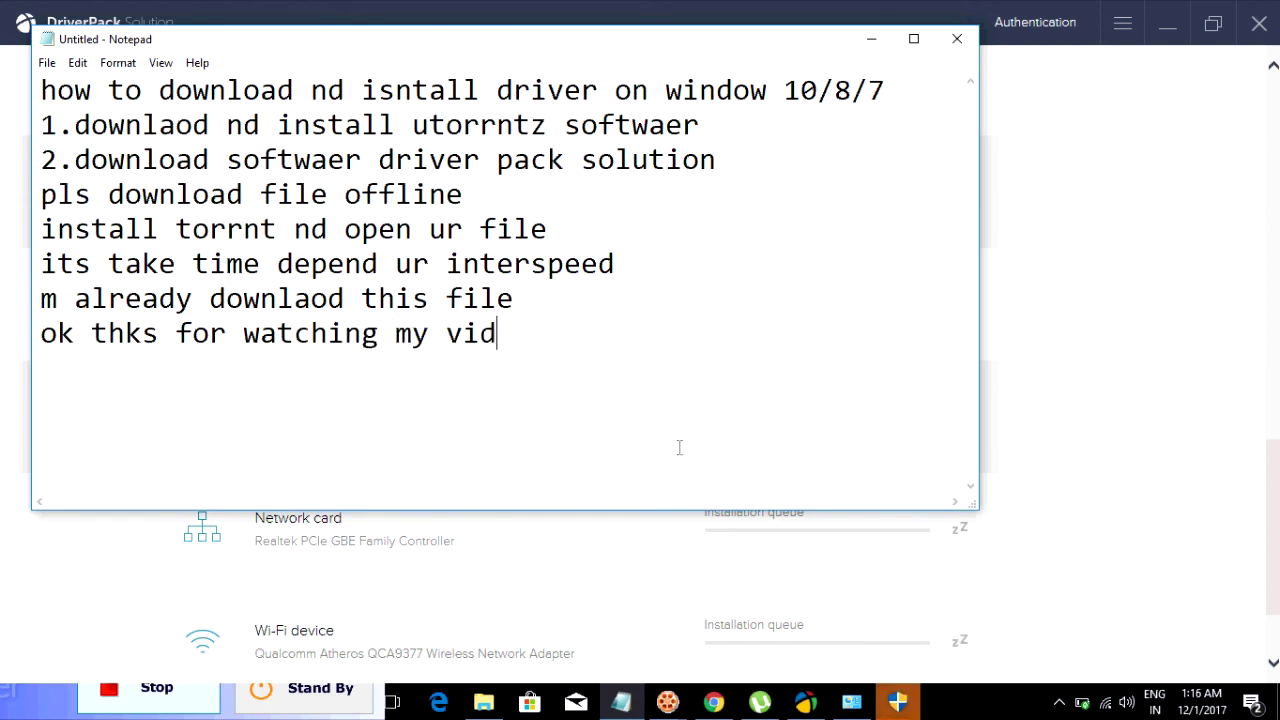